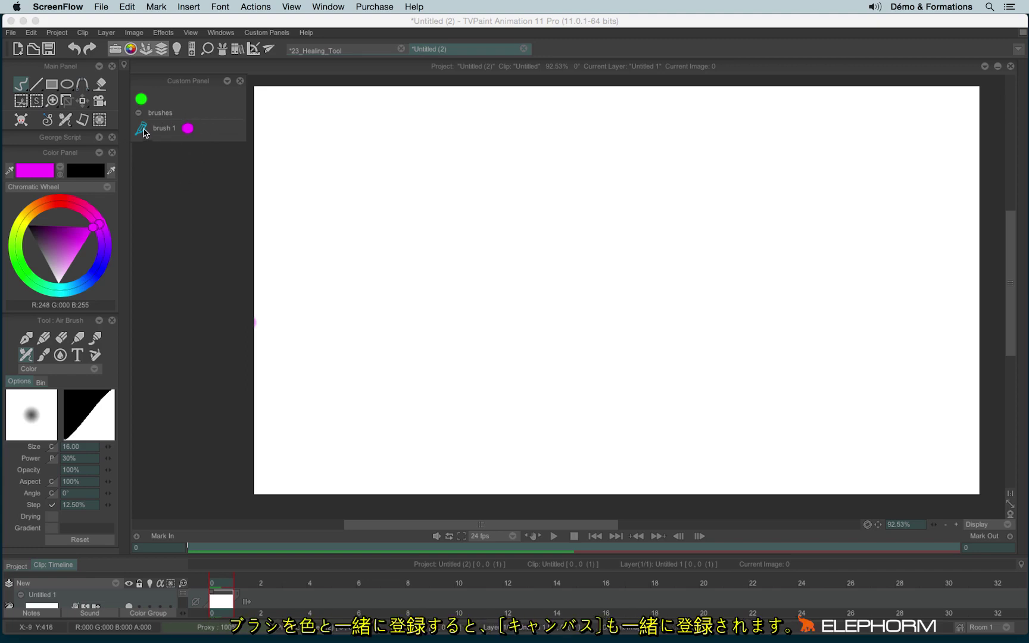
- Paint a vertical stroke with the custom brush 1 and a second one beside it with the magenta custom brush
left_click(141, 128)
left_click_drag(308, 153, 340, 381)
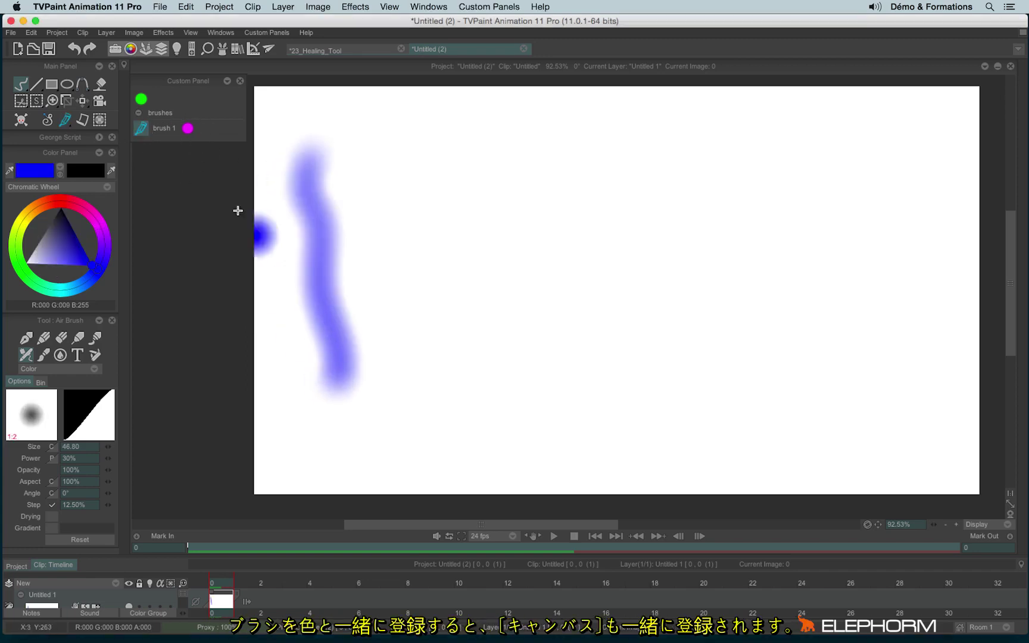
left_click(188, 128)
left_click_drag(410, 143, 441, 398)
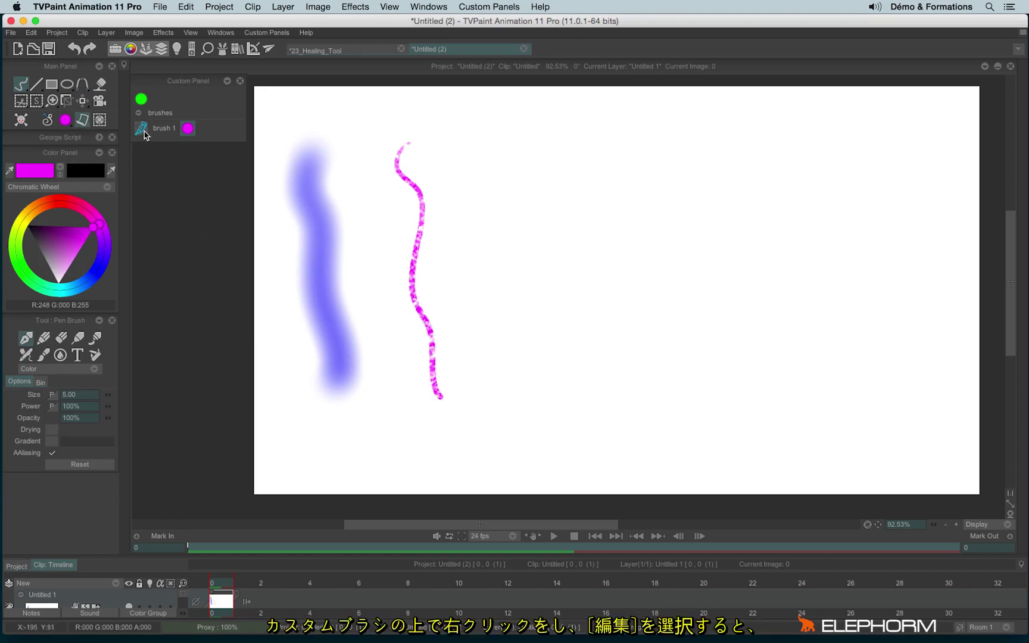
- Inspect the tv_paper script command stored in brush 1, leaving the brush definition unchanged
right_click(143, 130)
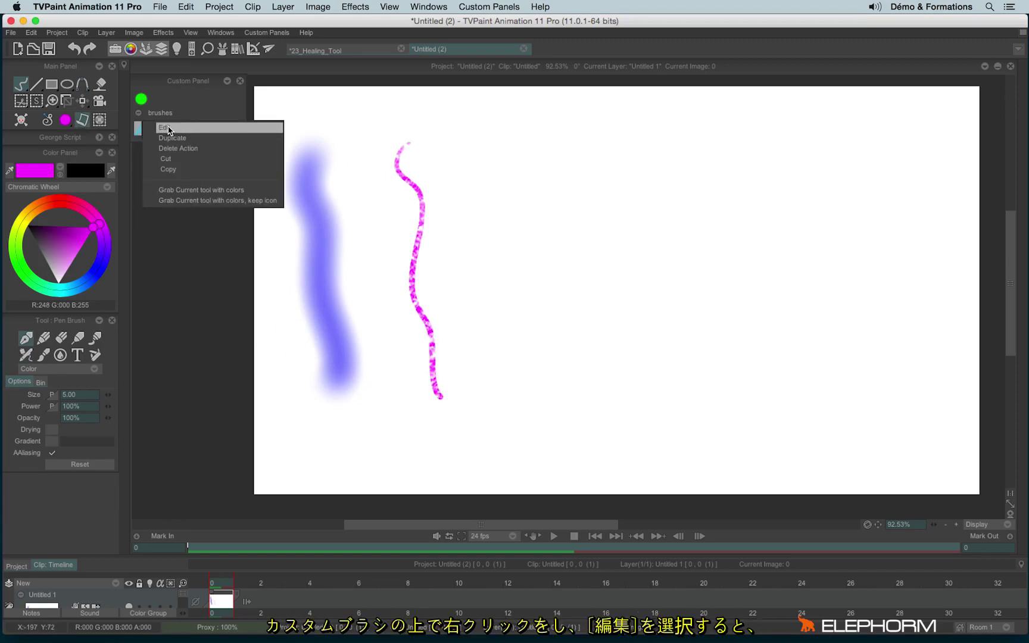
left_click(166, 128)
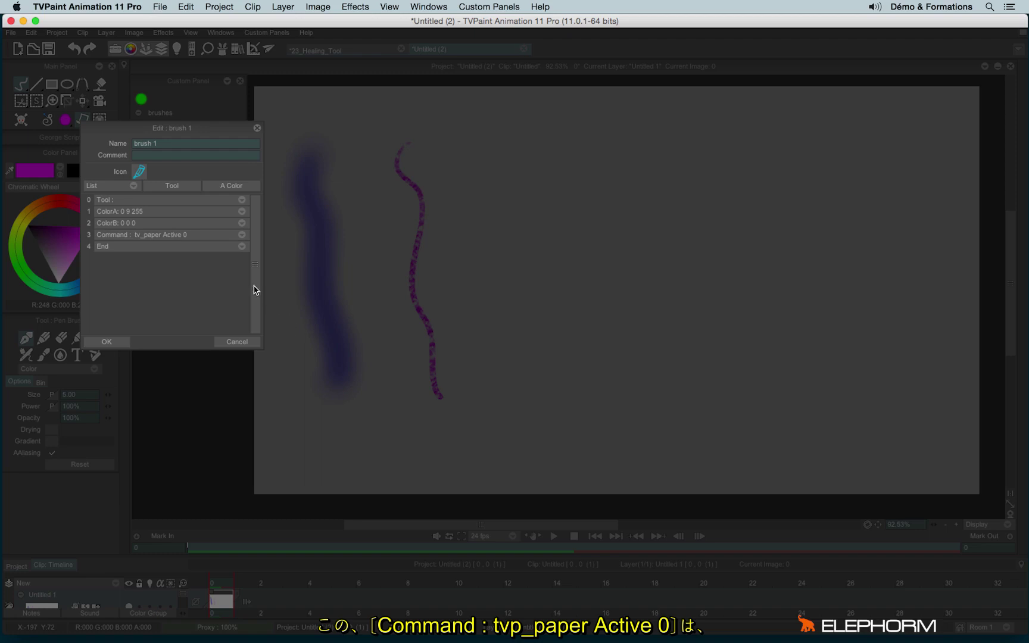
right_click(122, 238)
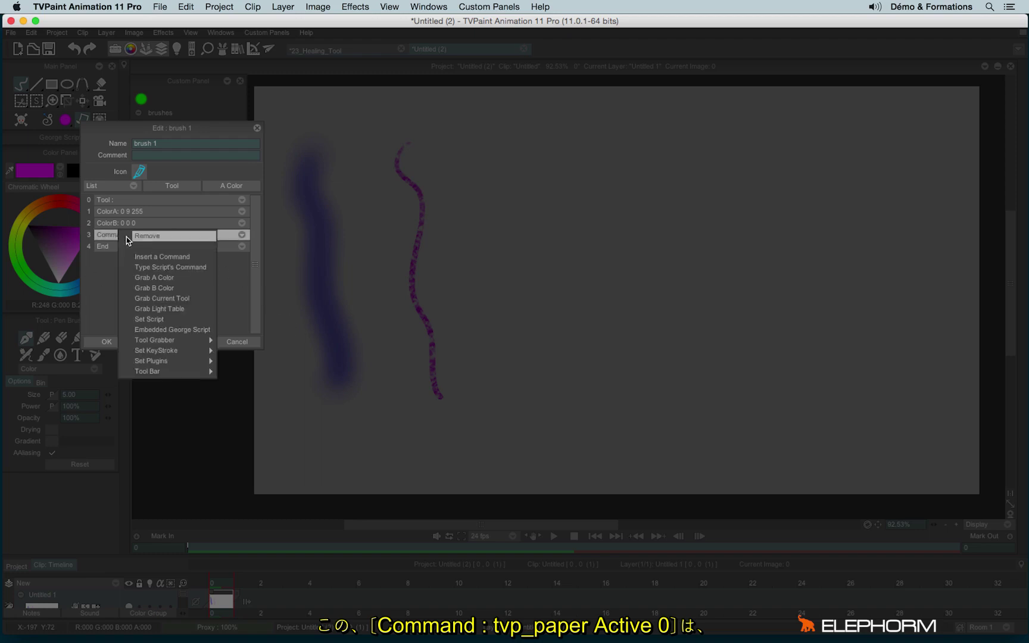
left_click(199, 273)
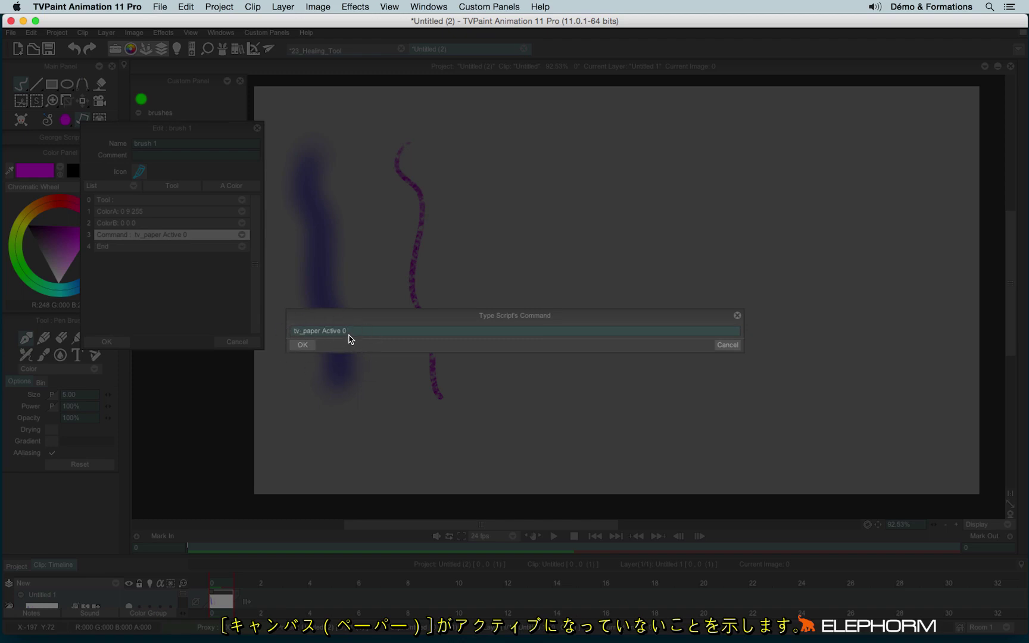
left_click(297, 347)
left_click(231, 342)
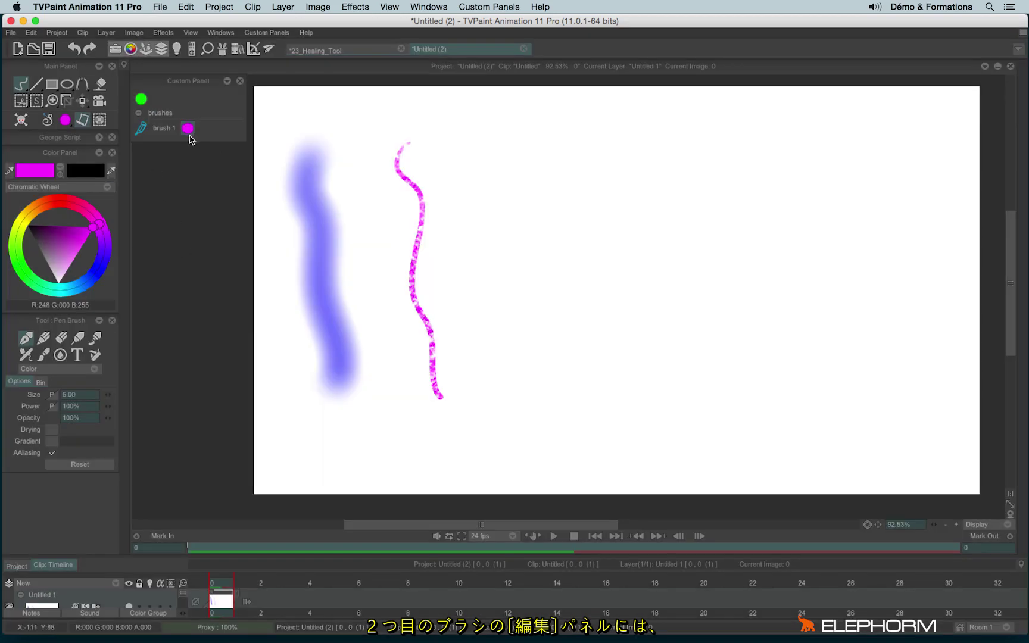
- Inspect the tv_paper script command stored in the magenta custom brush, including its hardness, size and paper name parameters
right_click(188, 130)
left_click(206, 126)
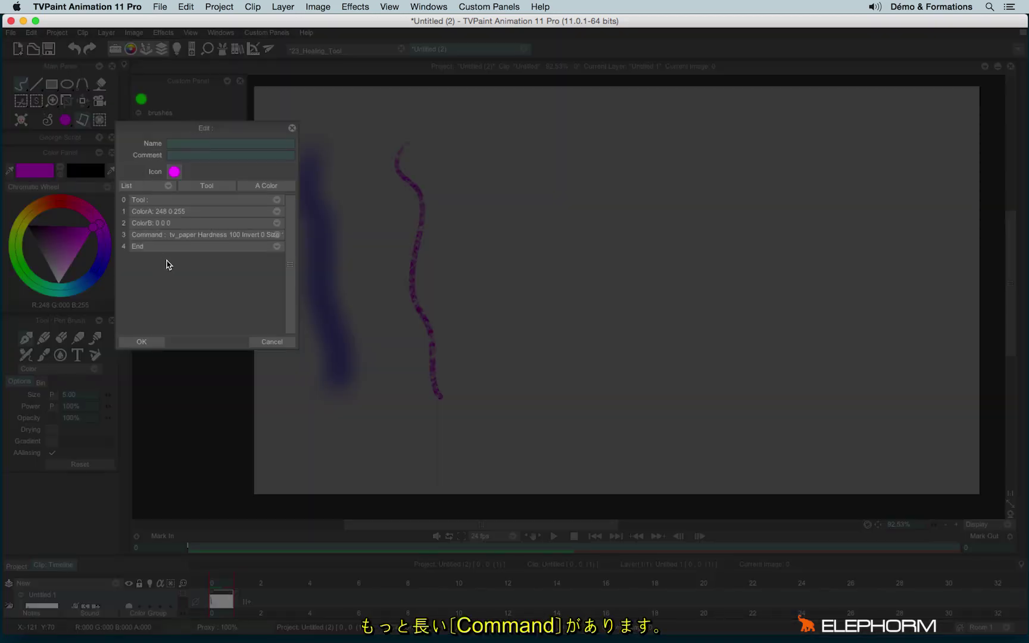
right_click(171, 234)
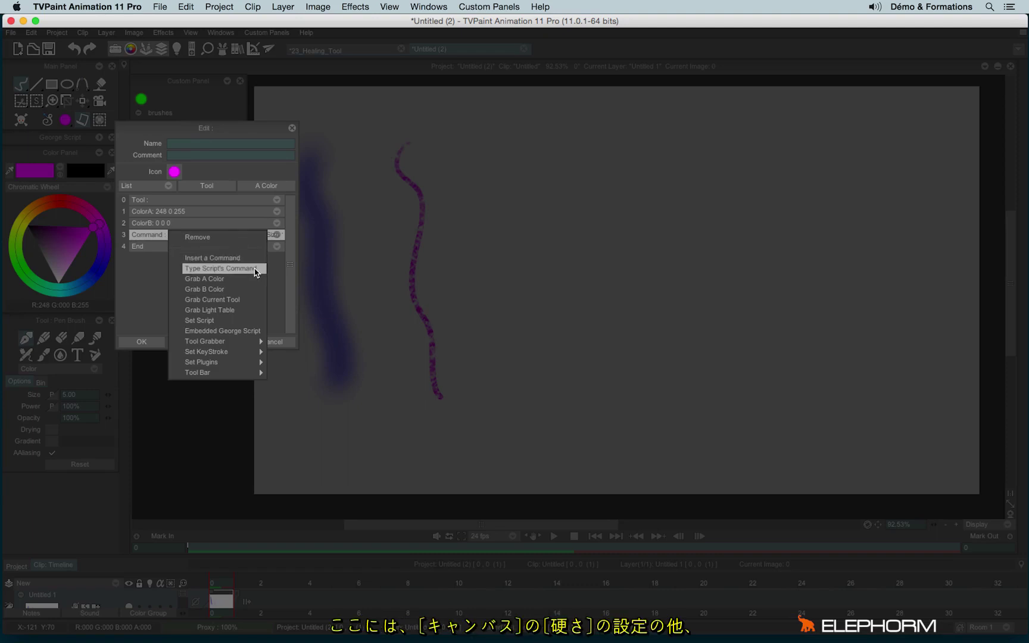
left_click(256, 273)
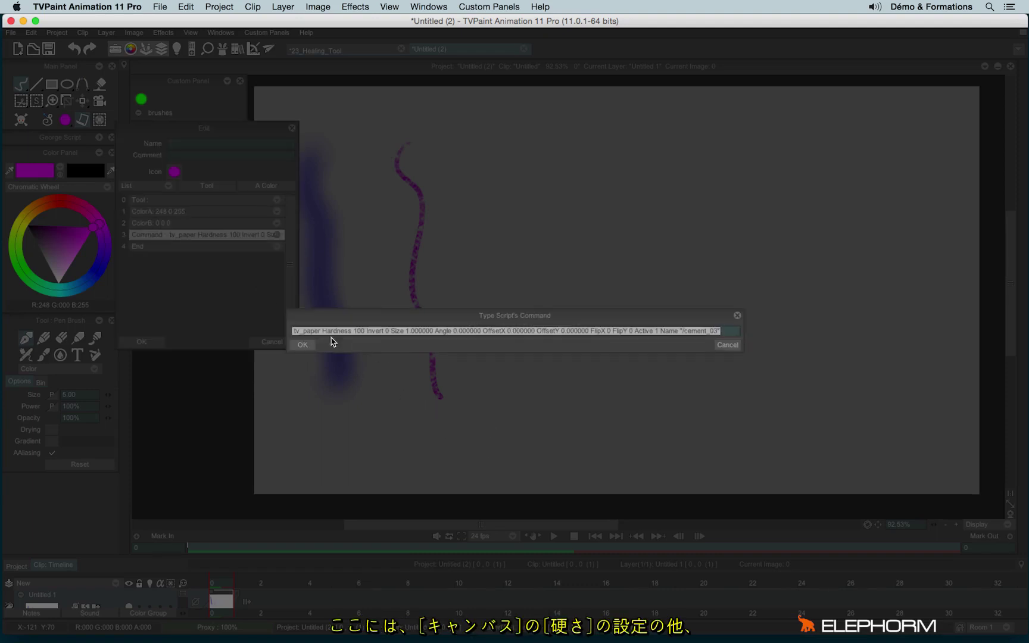
left_click(364, 333)
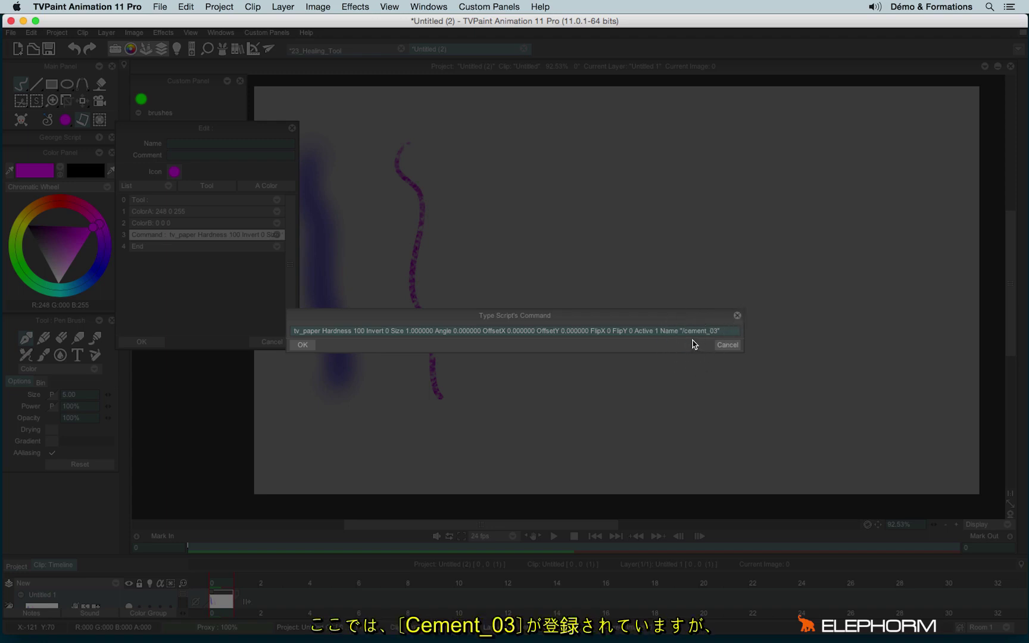
left_click(737, 315)
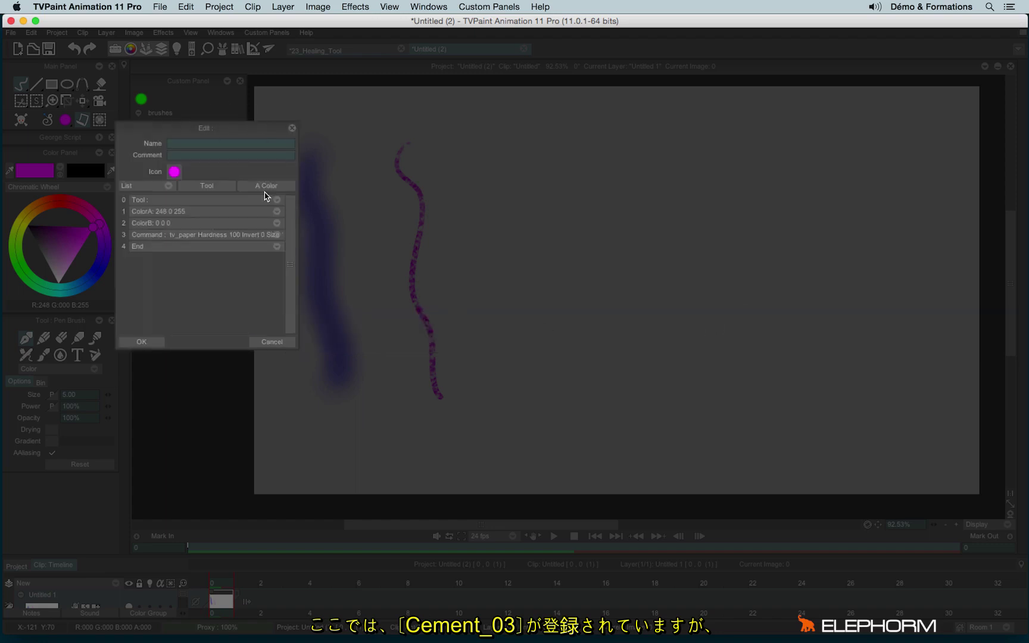
left_click(292, 128)
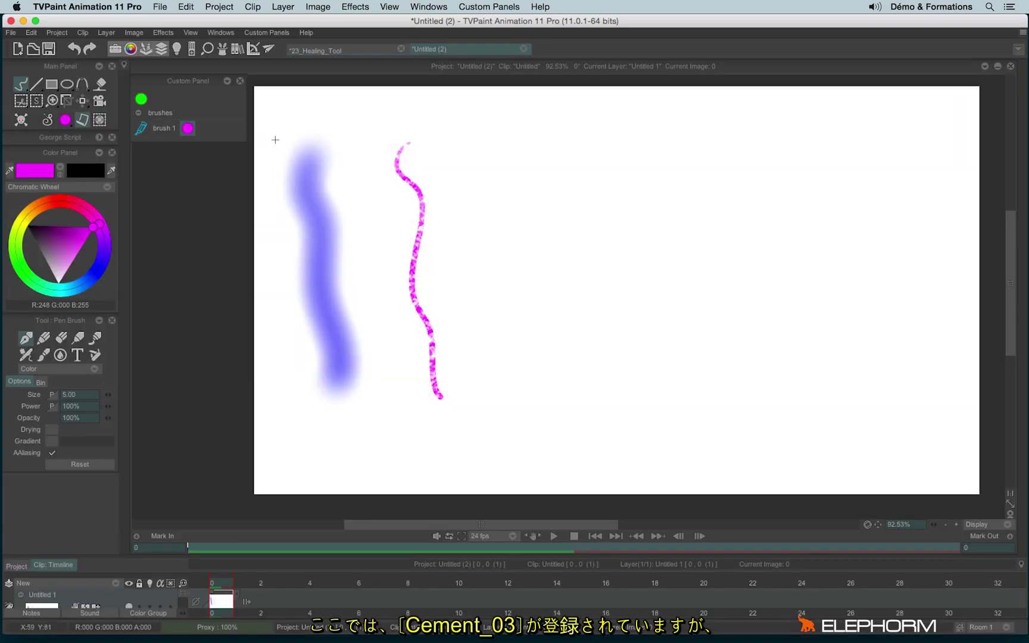
- Browse the available paper textures to find the name of the noisy_006 paper
left_click(81, 121)
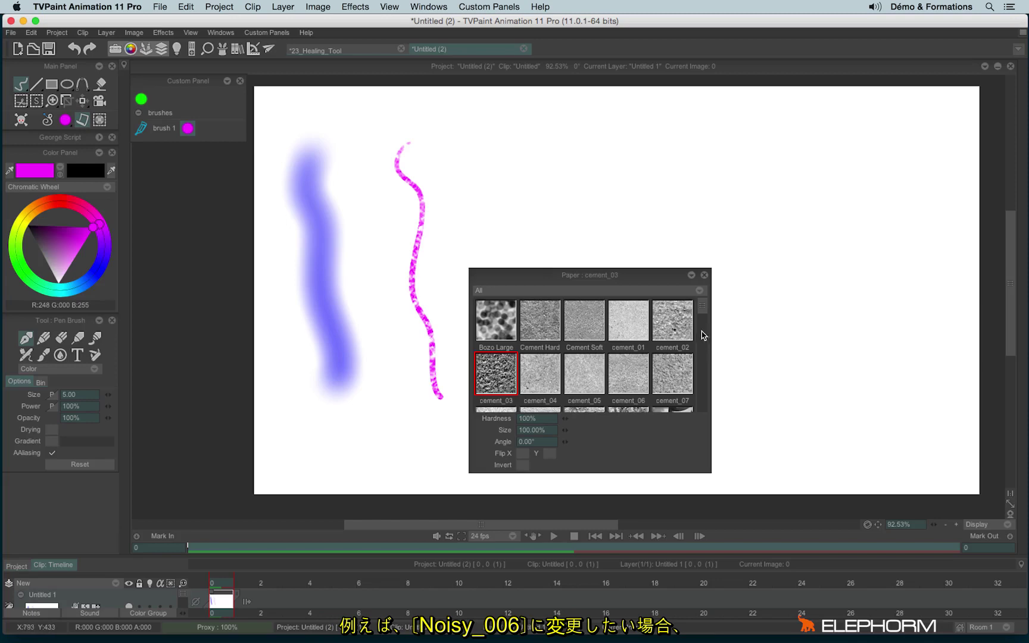
left_click_drag(702, 314, 706, 341)
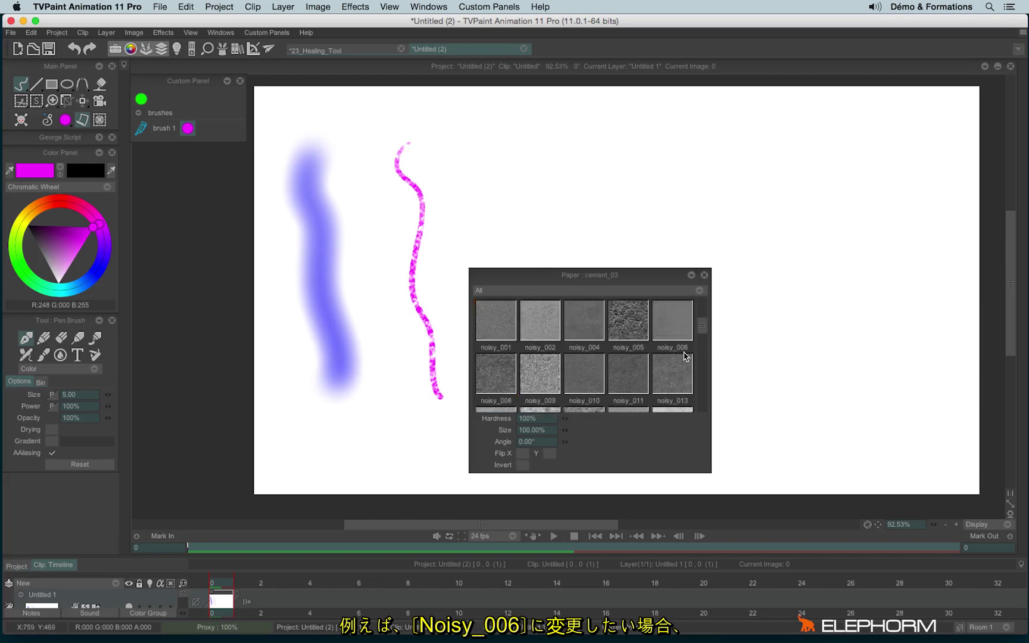
left_click(705, 275)
- Edit the magenta custom brush's tv_paper script command so that its paper name is "/noisy_006"
right_click(187, 128)
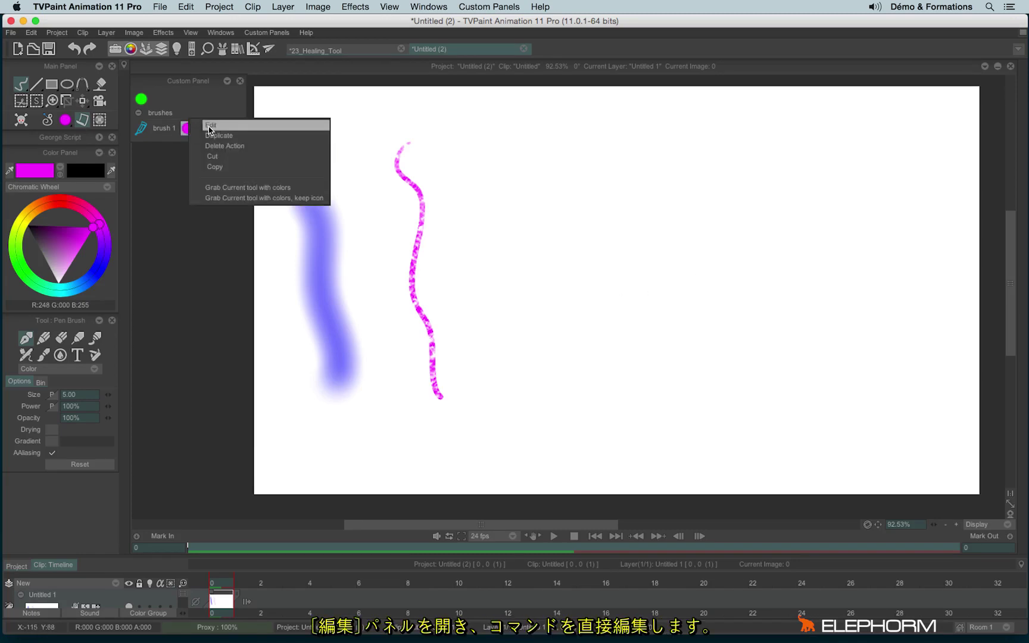
left_click(205, 125)
right_click(231, 234)
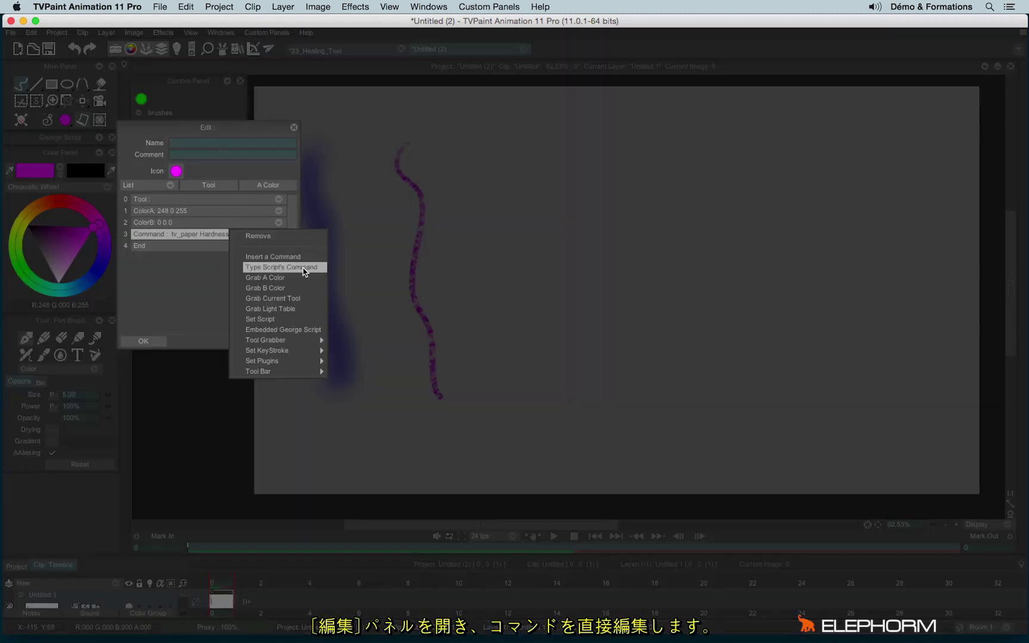
left_click(304, 268)
left_click(718, 332)
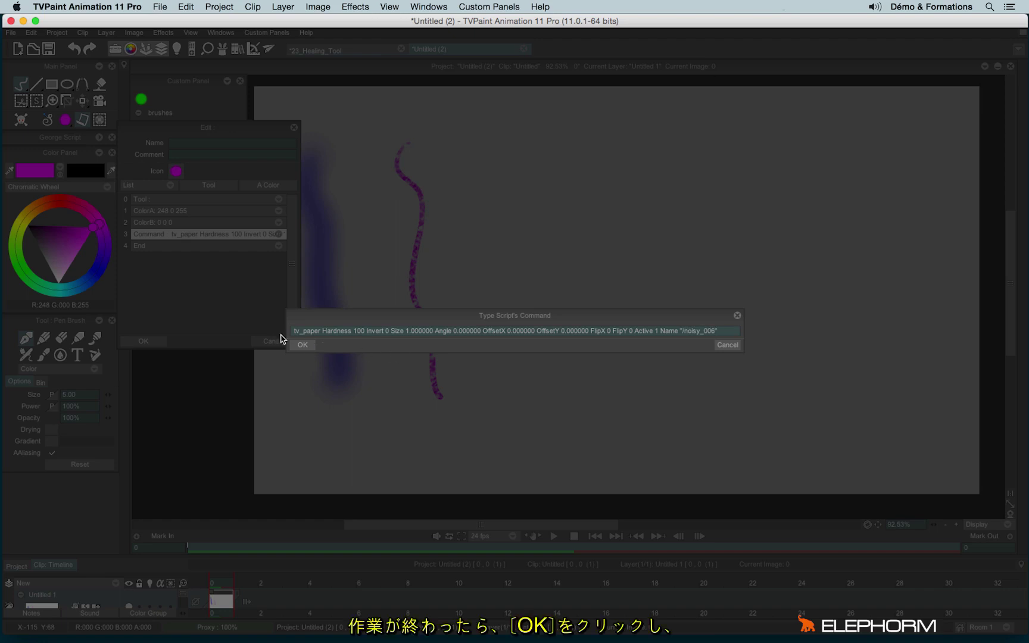
left_click(302, 345)
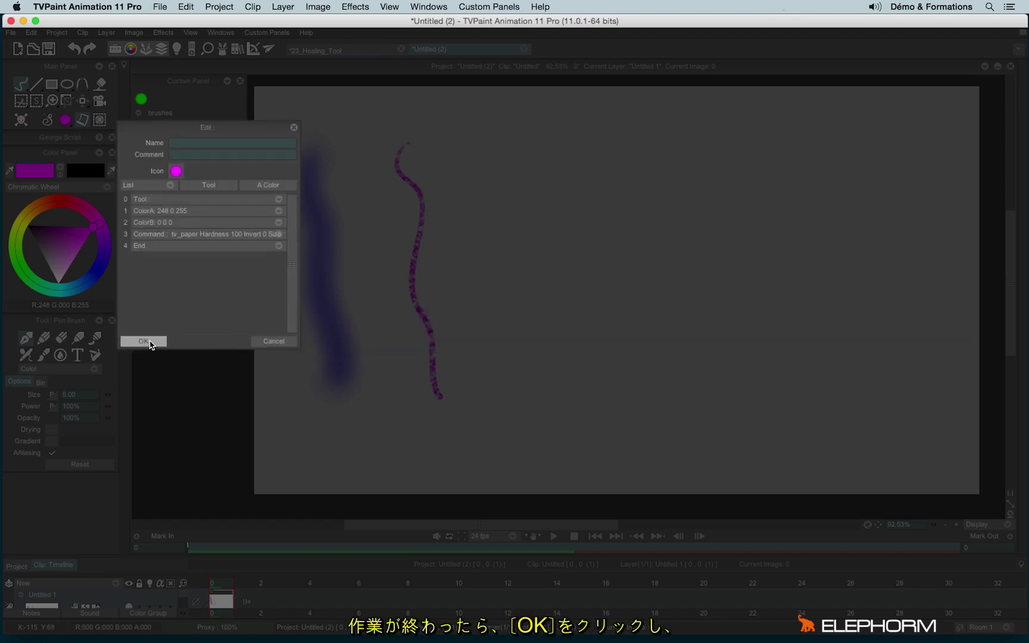
left_click(144, 341)
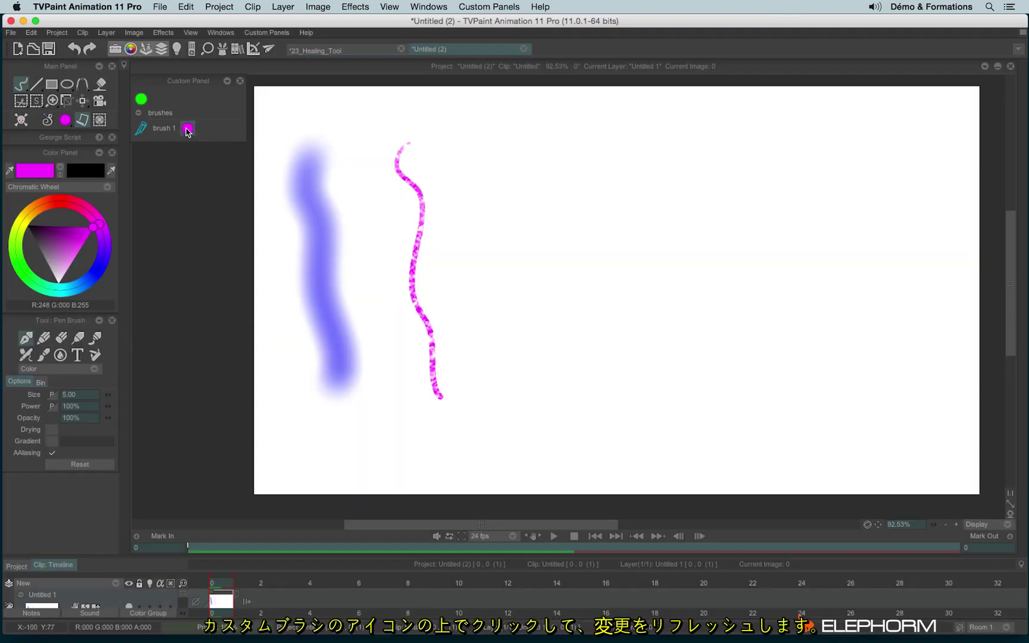
- Reload the magenta custom brush and paint a wavy test stroke beside the existing magenta one
left_click(143, 129)
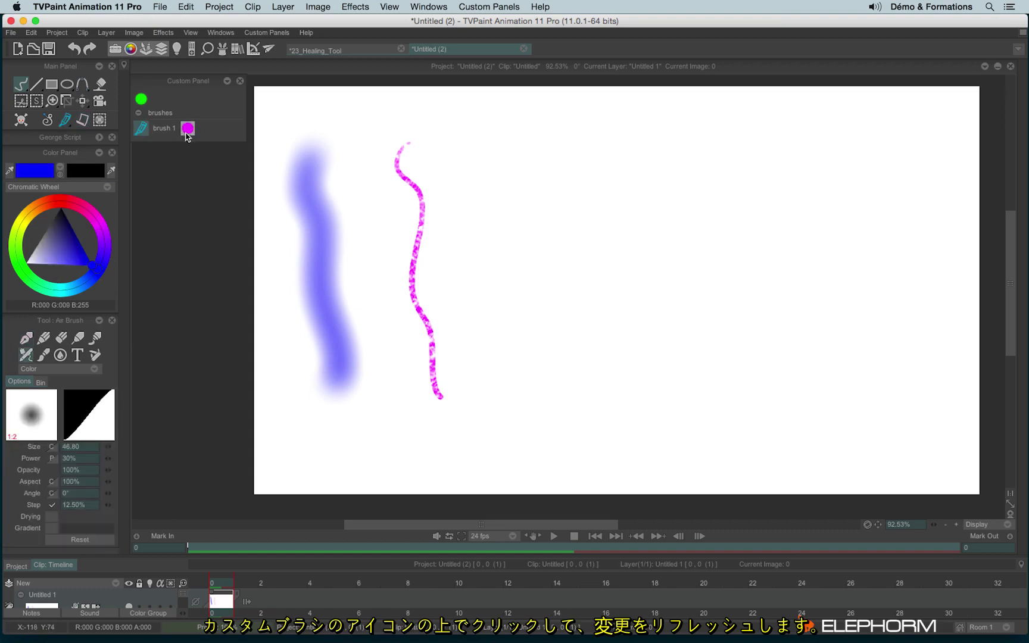
left_click(187, 128)
mouse_move(469, 130)
left_mouse_down()
mouse_move(458, 148)
mouse_move(494, 192)
mouse_move(503, 256)
mouse_move(485, 310)
mouse_move(516, 382)
mouse_move(536, 396)
left_mouse_up()
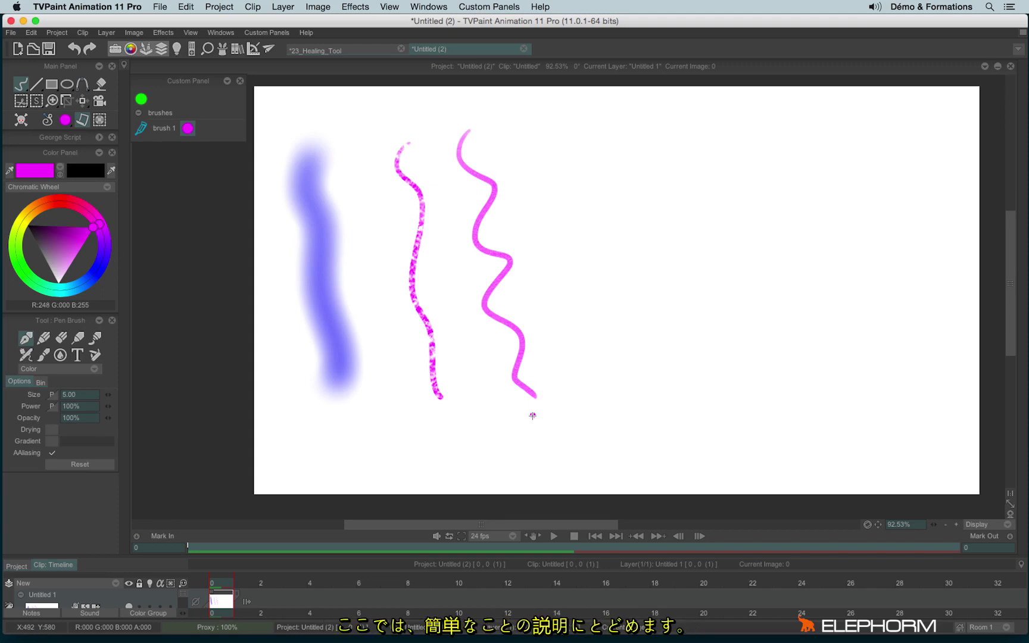
- Place the George Script panel below the custom panel and draw a Zap star with 7 zaps on the empty canvas area
left_click_drag(65, 137, 204, 152)
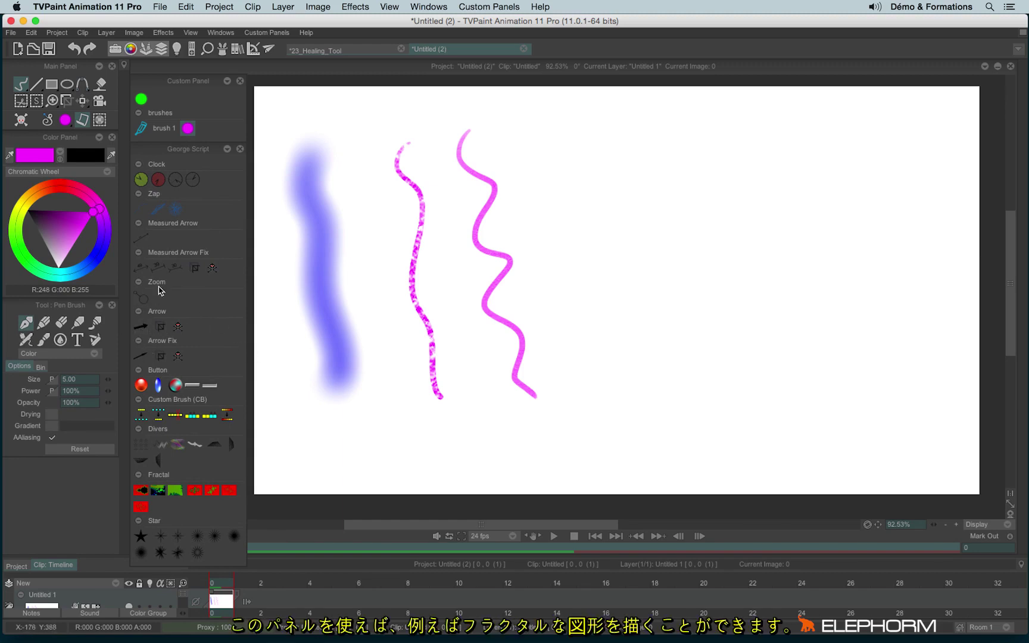
left_click(175, 210)
left_click_drag(623, 231, 646, 257)
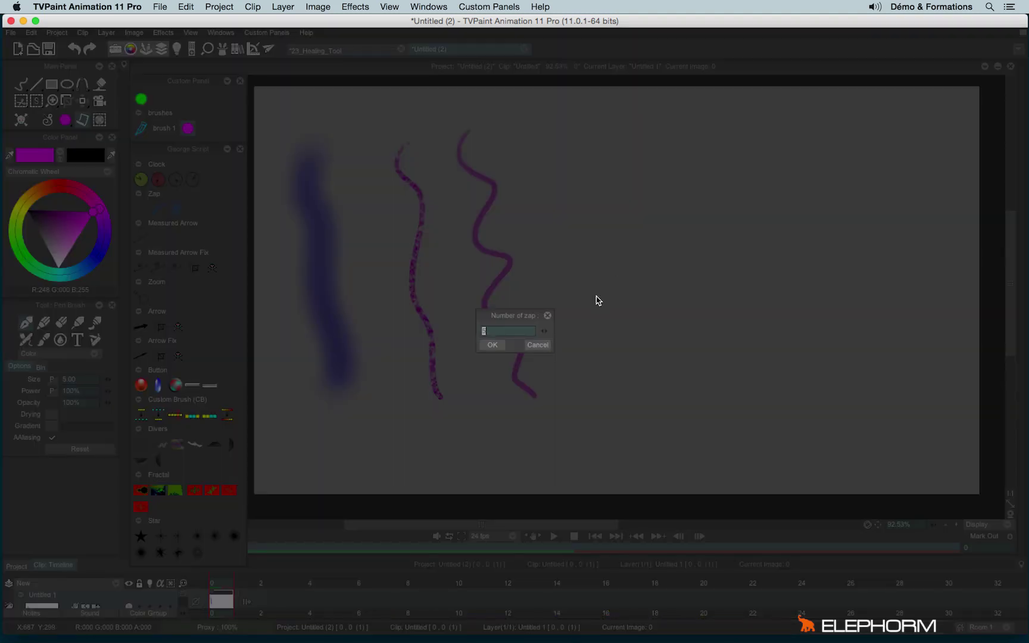
type("7")
key("Tab")
key("Return")
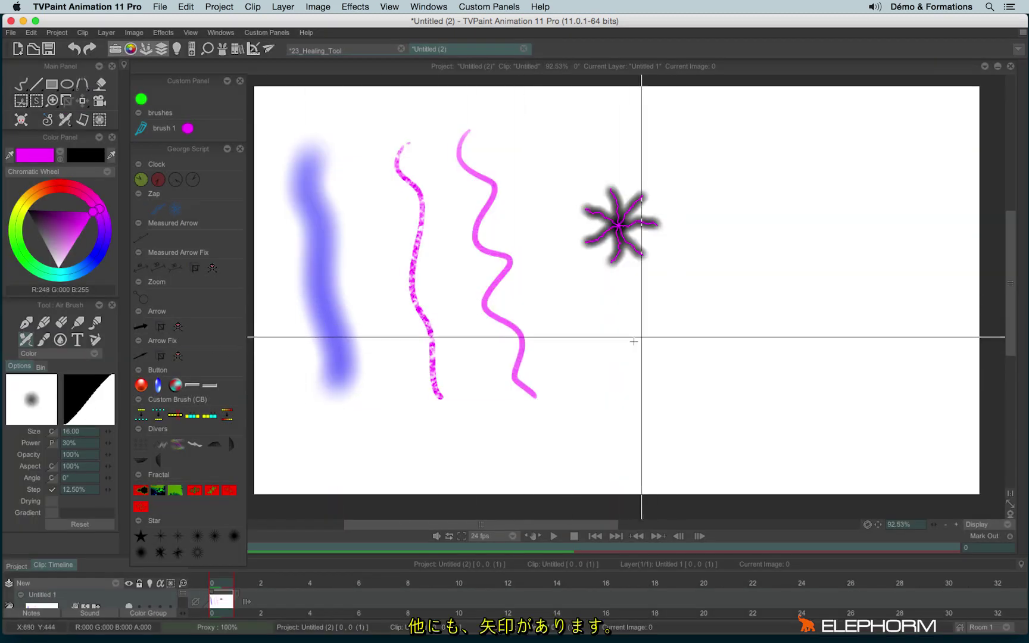
- With George scripts, draw one arrow, another with 22% thickness and a wider head, and a round button above them
left_click_drag(634, 342, 706, 293)
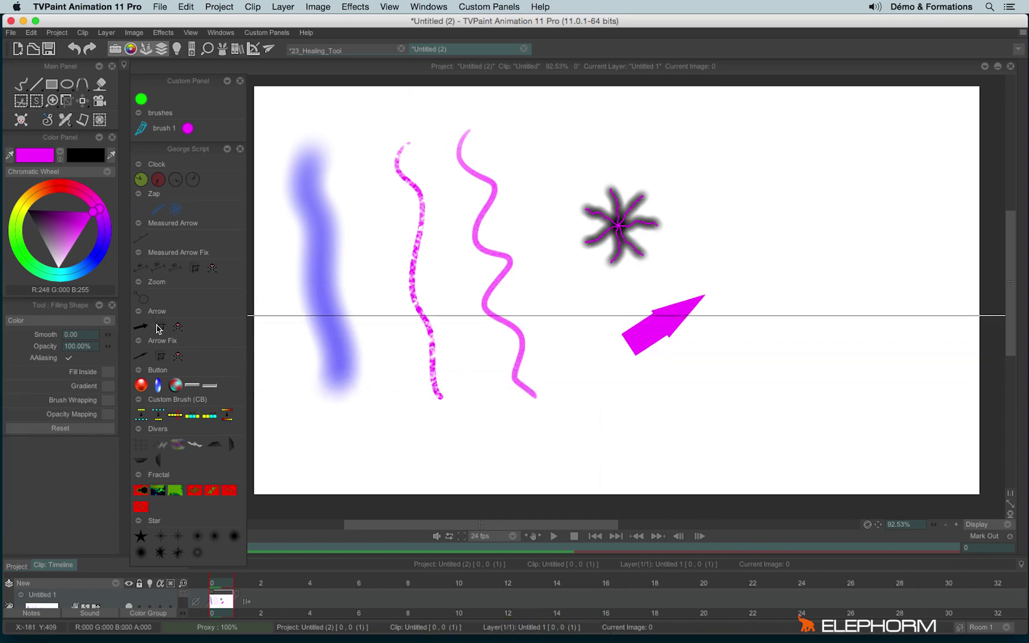
left_click(159, 327)
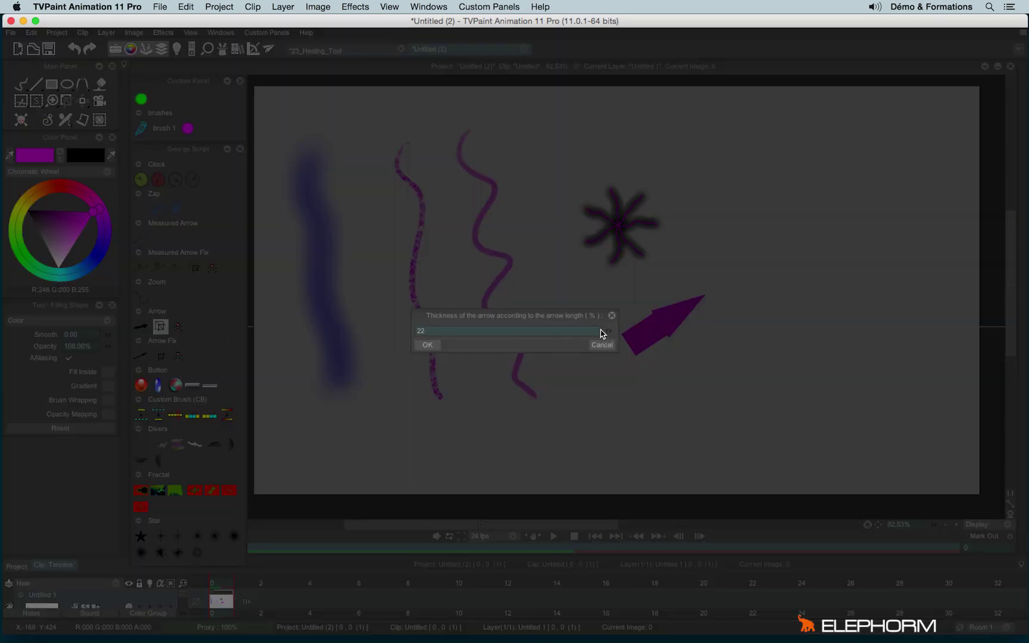
left_click(428, 345)
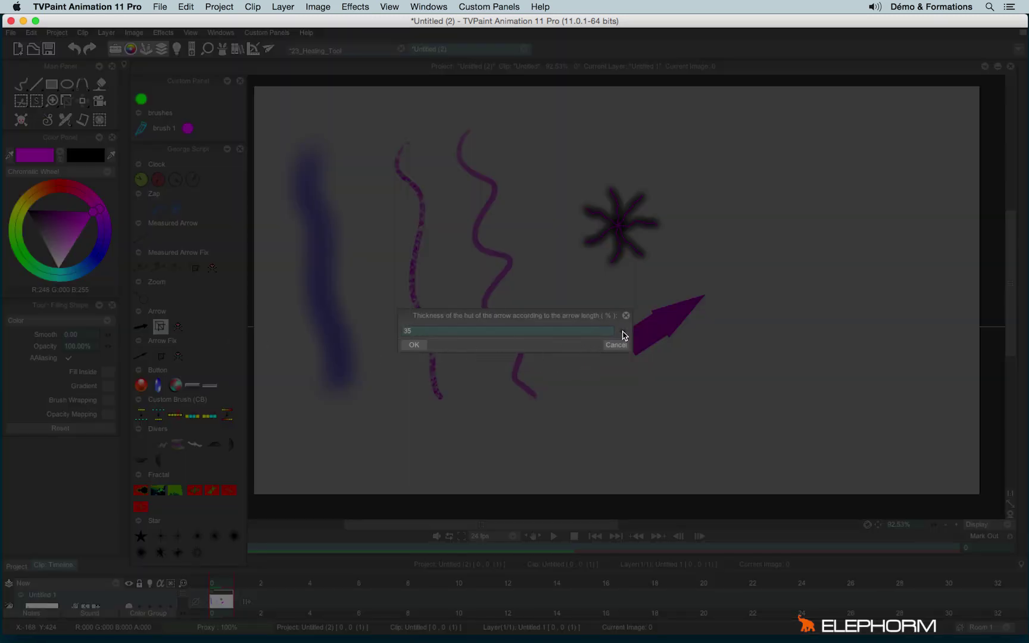
left_click(410, 345)
left_click(417, 344)
left_click_drag(671, 398, 760, 330)
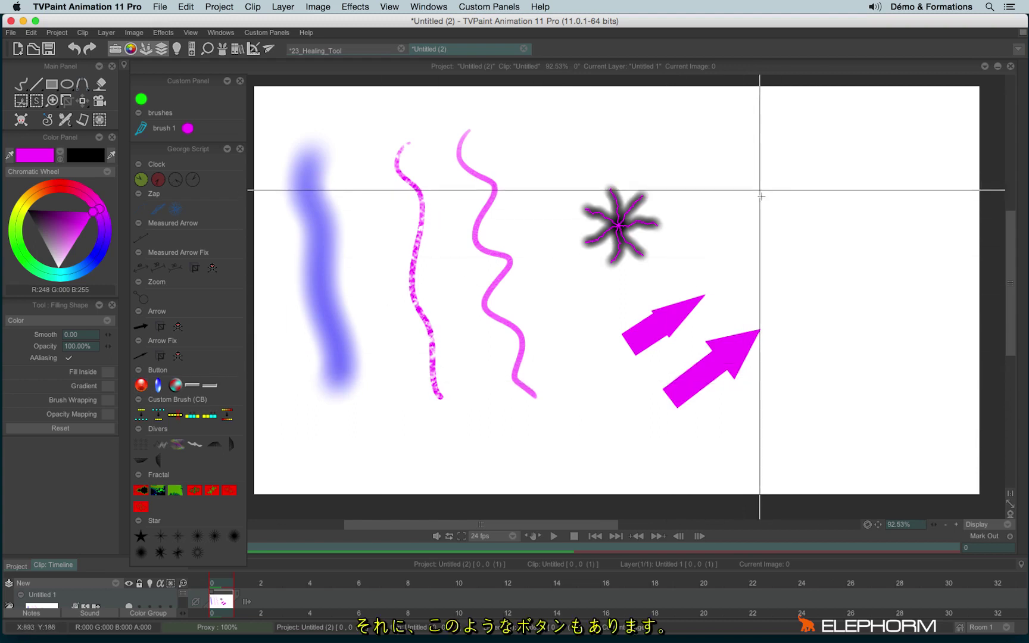
left_click_drag(761, 196, 780, 245)
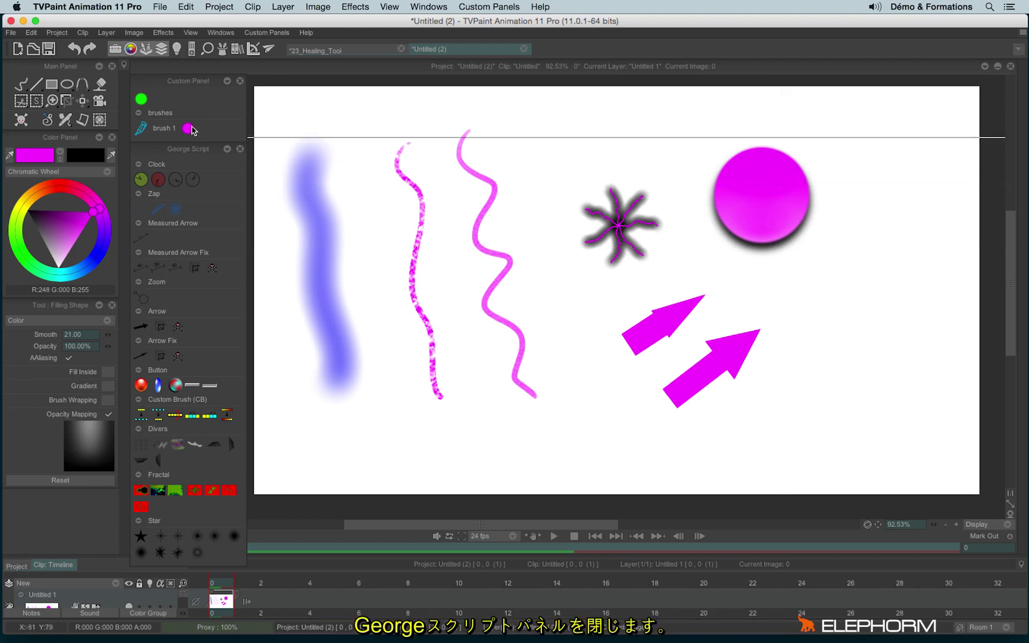
- Close the George Script panel and clear the whole drawing
left_click(240, 149)
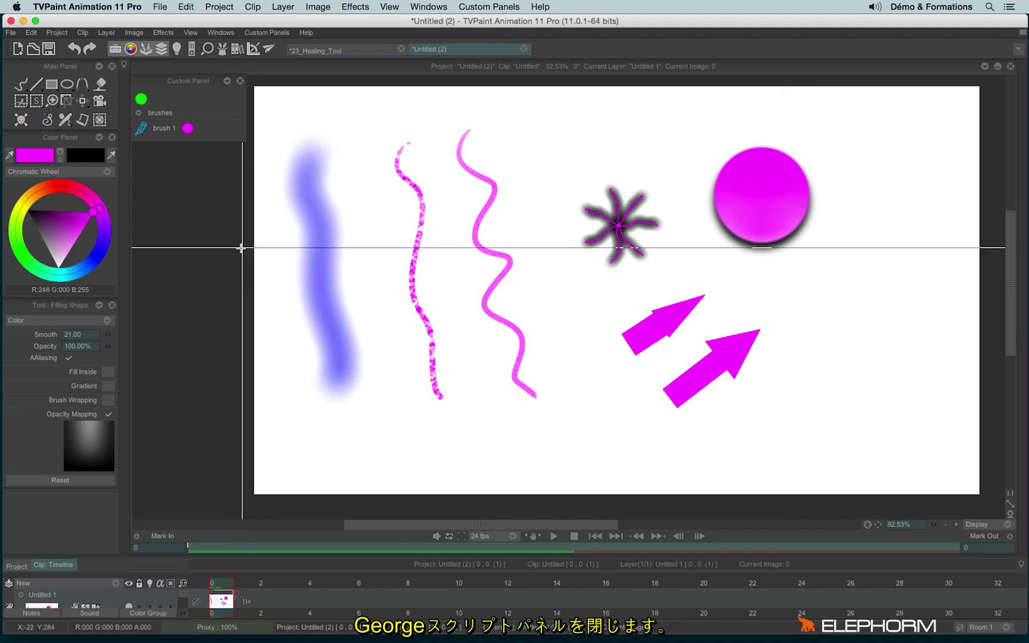
key("BackSpace")
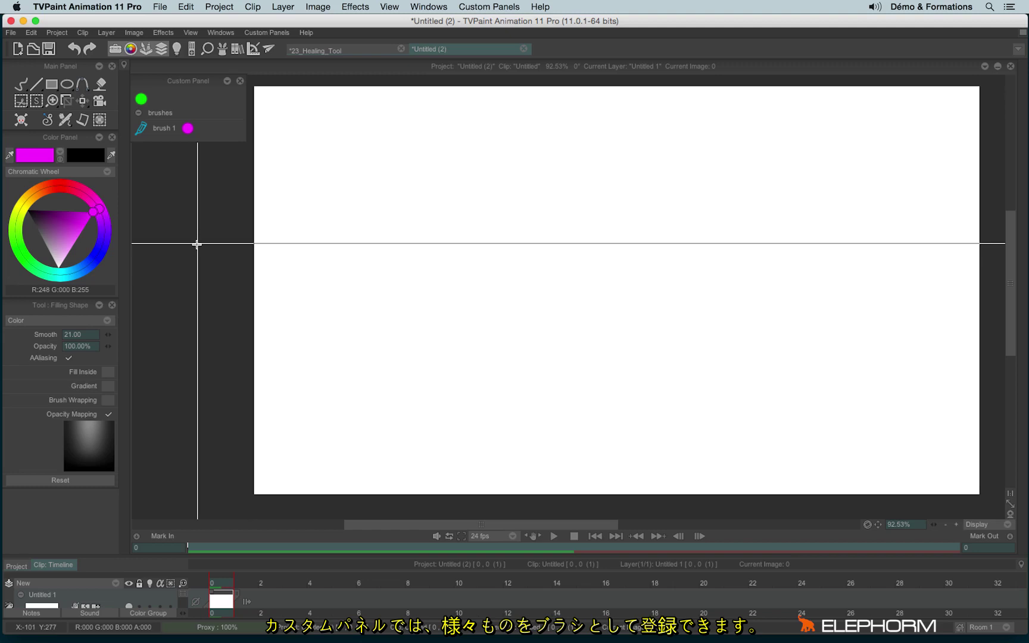
- Add an action named "delete layer" to the custom panel and give it the red "-1" icon
right_click(216, 138)
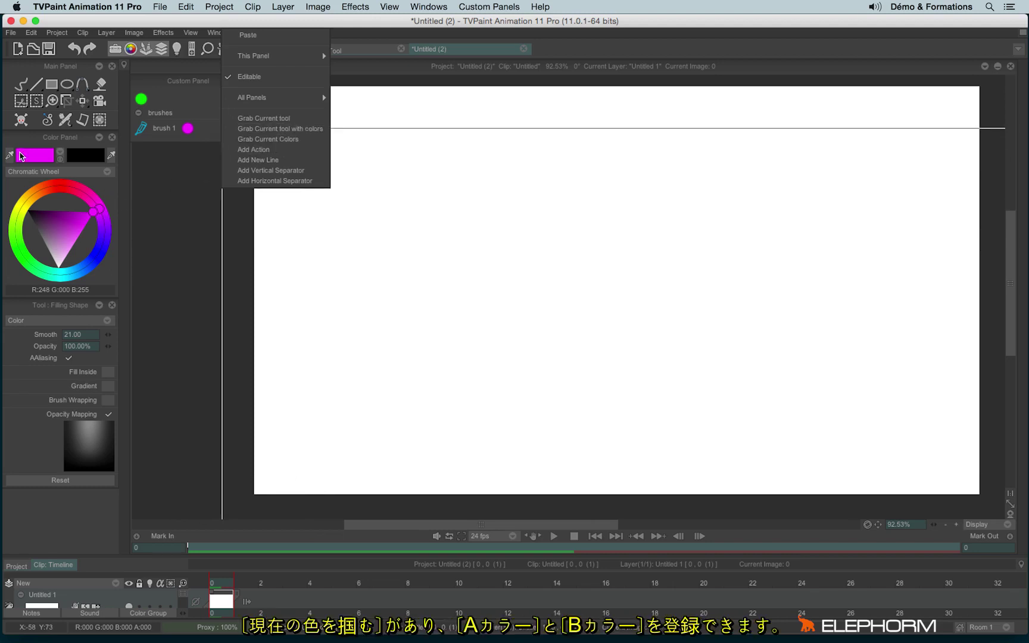
left_click(299, 154)
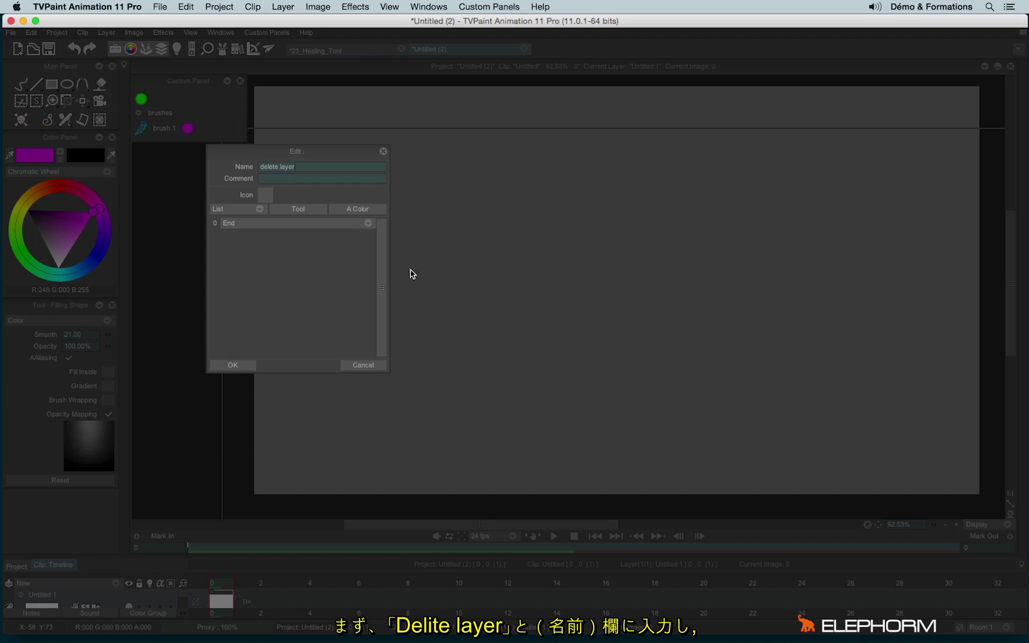
left_click(246, 209)
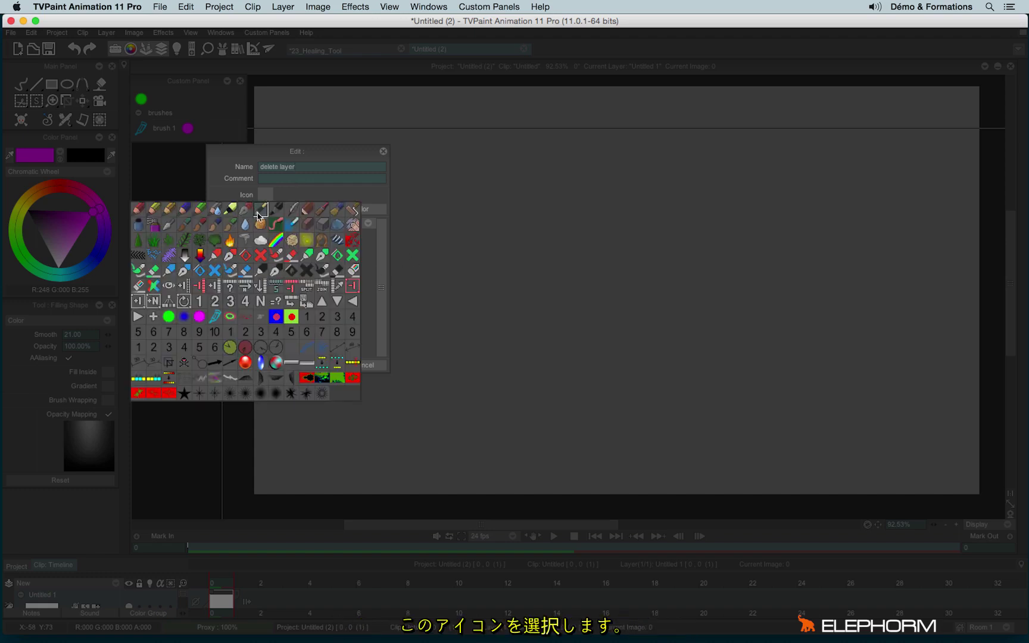
left_click(291, 286)
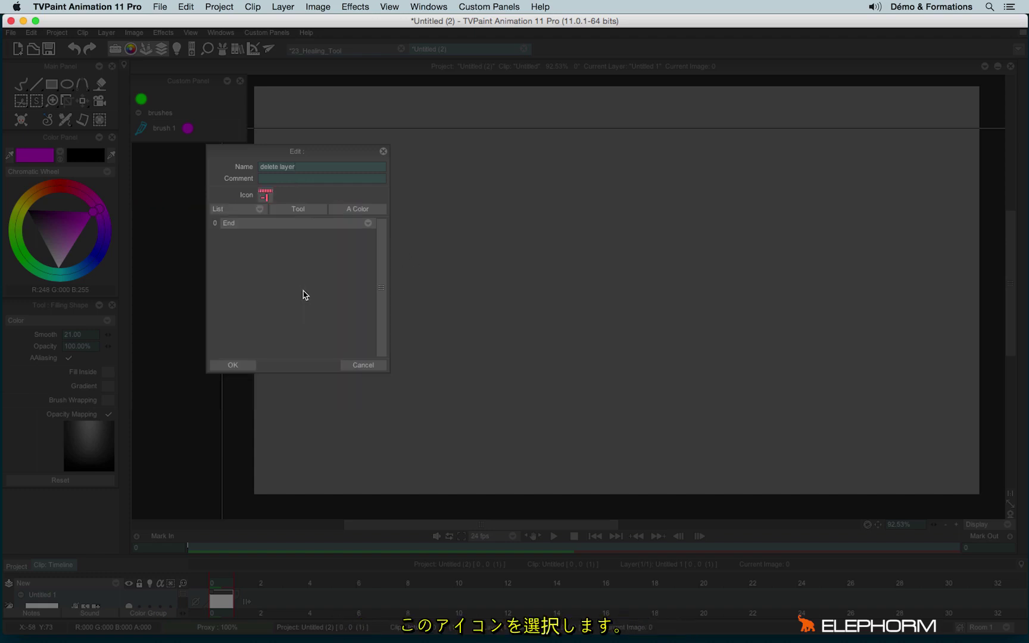
- Set the action's command to the Layer Delete keystroke and save the action
left_click(236, 229)
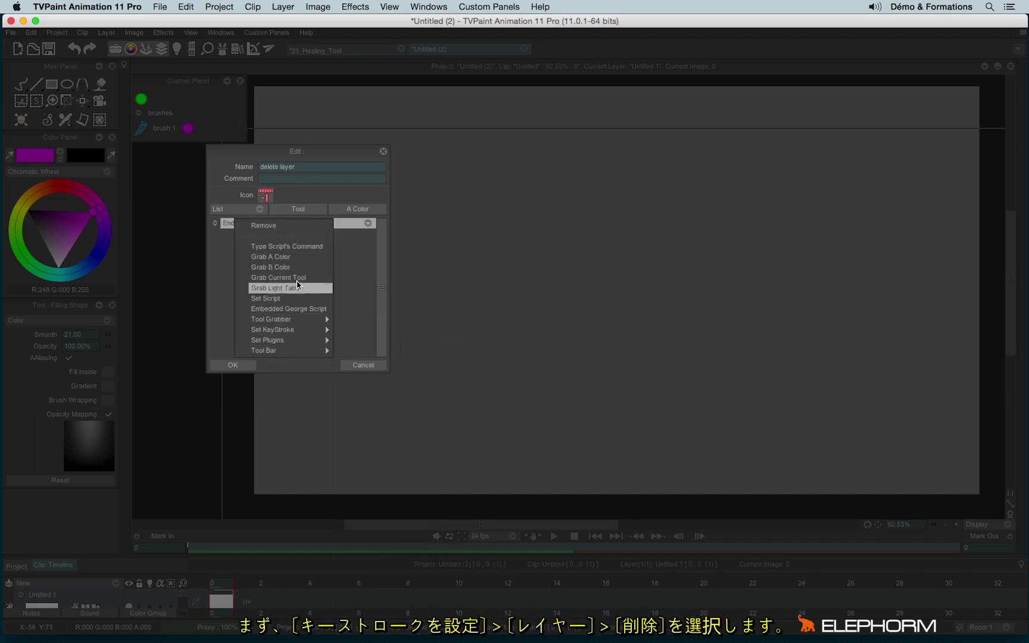
mouse_move(291, 335)
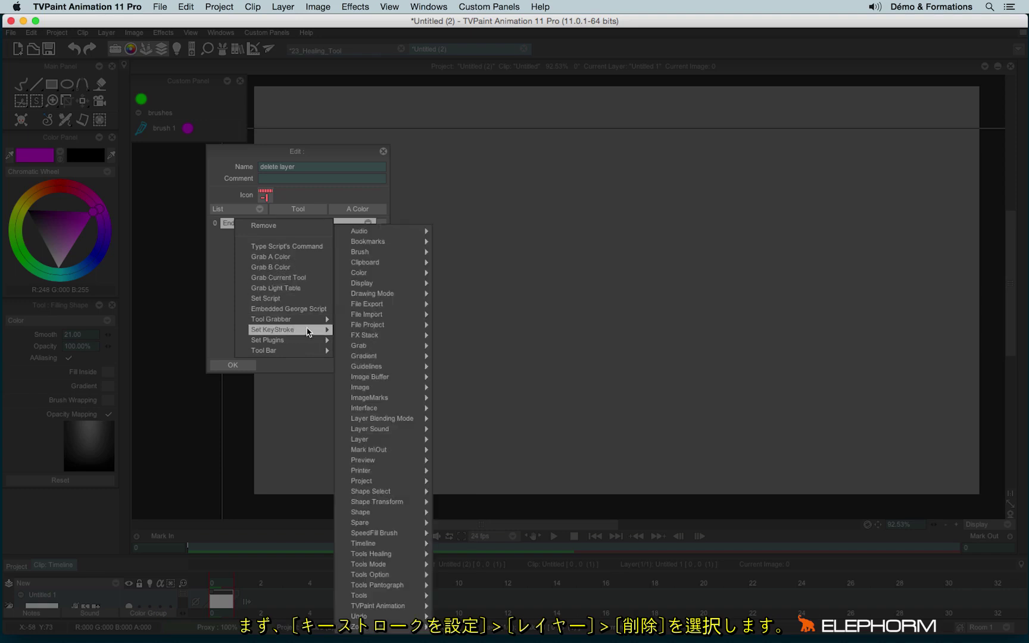
mouse_move(384, 446)
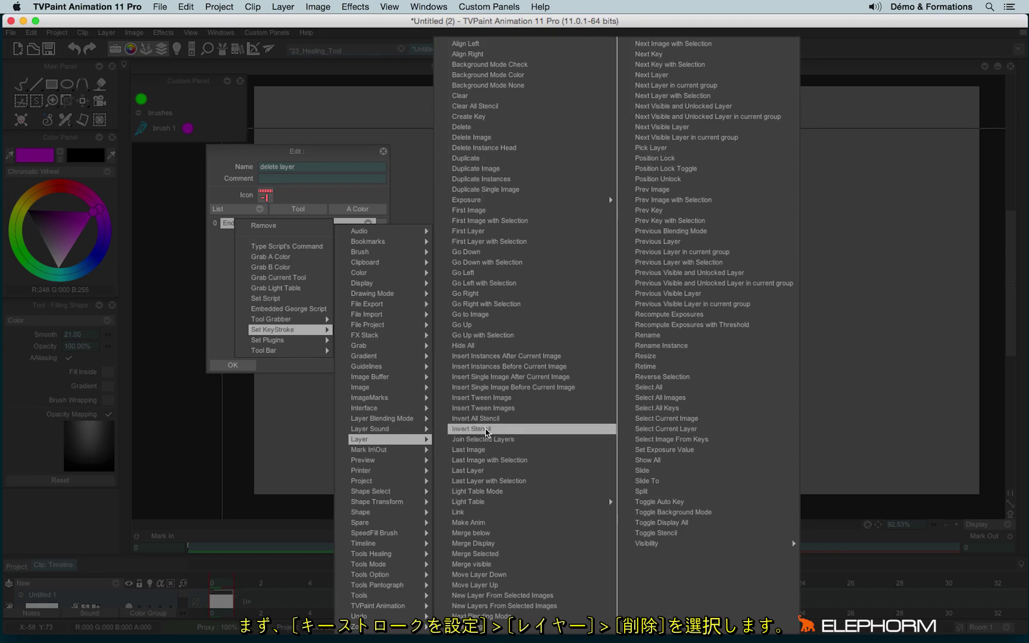
left_click(470, 129)
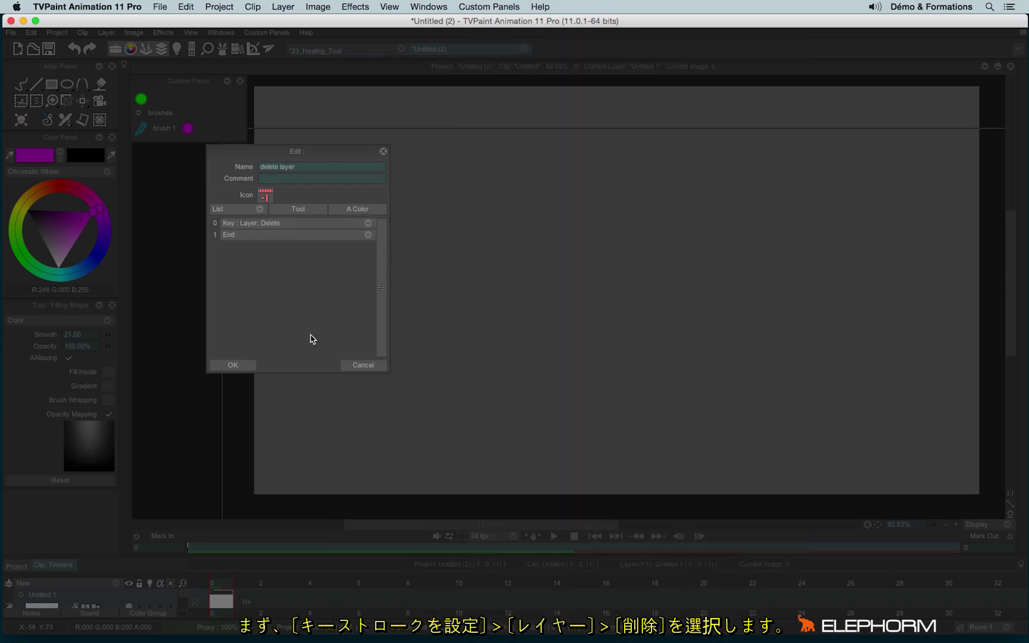
left_click(231, 367)
- Paint large overlapping magenta airbrush loops in the middle of the canvas
left_click(159, 128)
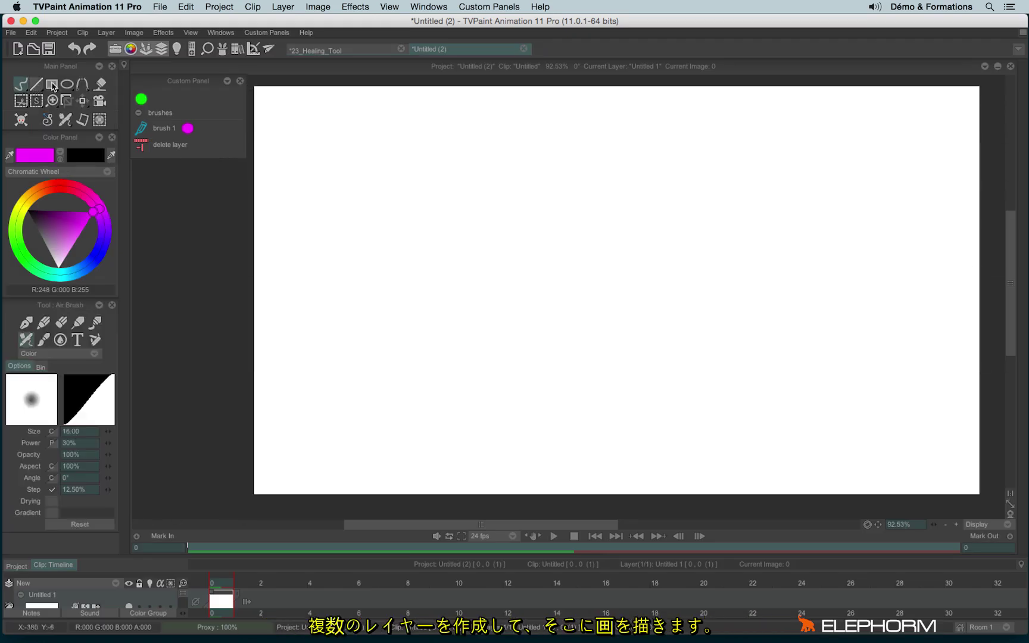
left_click_drag(501, 178, 500, 224)
mouse_move(489, 272)
left_mouse_down()
mouse_move(625, 250)
mouse_move(501, 226)
left_mouse_up()
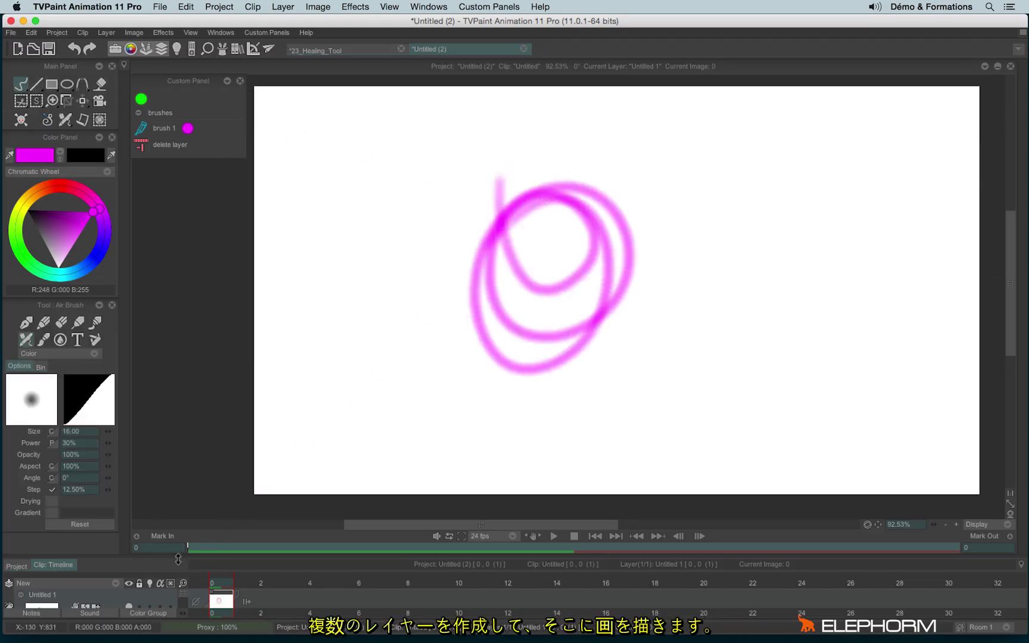
- Enlarge the timeline area, add an Anim Layer and paint small loops left of the first drawing
left_click_drag(177, 559, 177, 403)
left_click(83, 427)
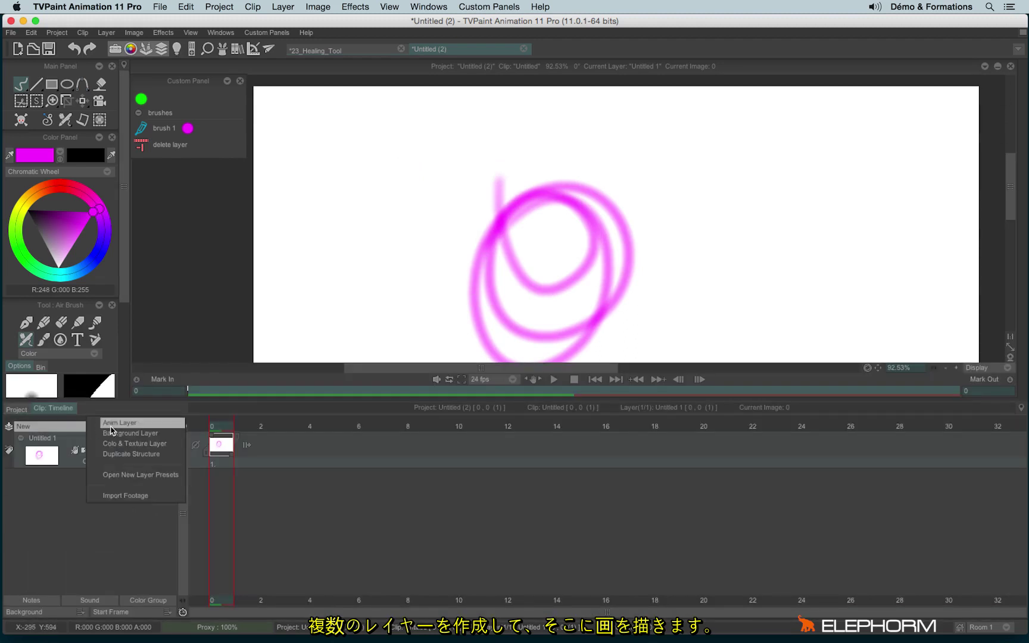
left_click(111, 424)
mouse_move(393, 244)
left_mouse_down()
mouse_move(391, 270)
mouse_move(428, 201)
mouse_move(415, 161)
mouse_move(458, 286)
left_mouse_up()
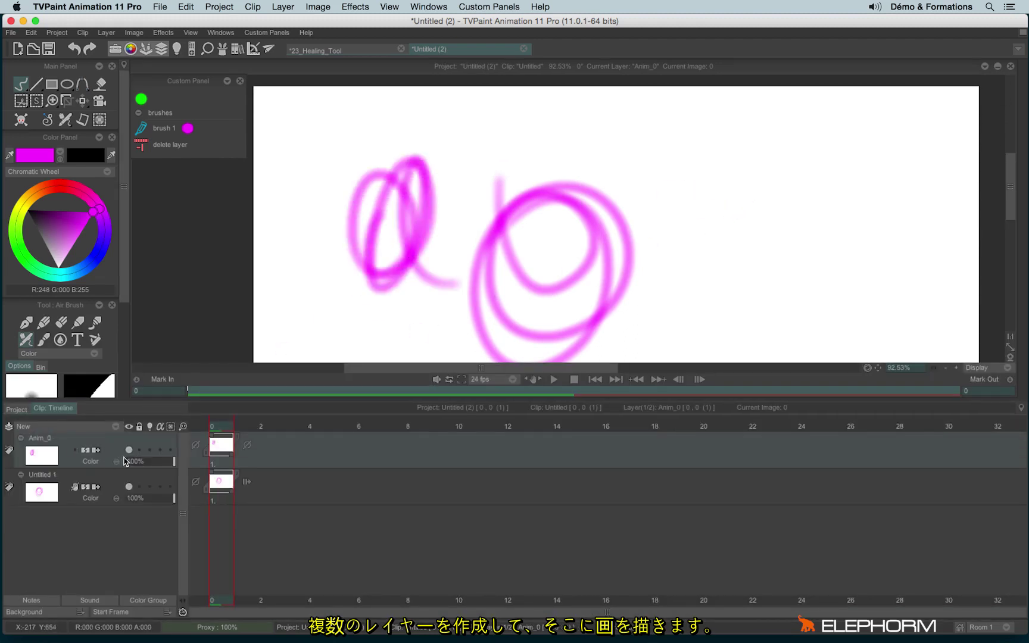
- Add another Anim Layer and paint loops with a curled tail right of the first drawing
left_click(97, 427)
mouse_move(741, 200)
left_mouse_down()
mouse_move(774, 222)
mouse_move(767, 179)
mouse_move(874, 224)
left_mouse_up()
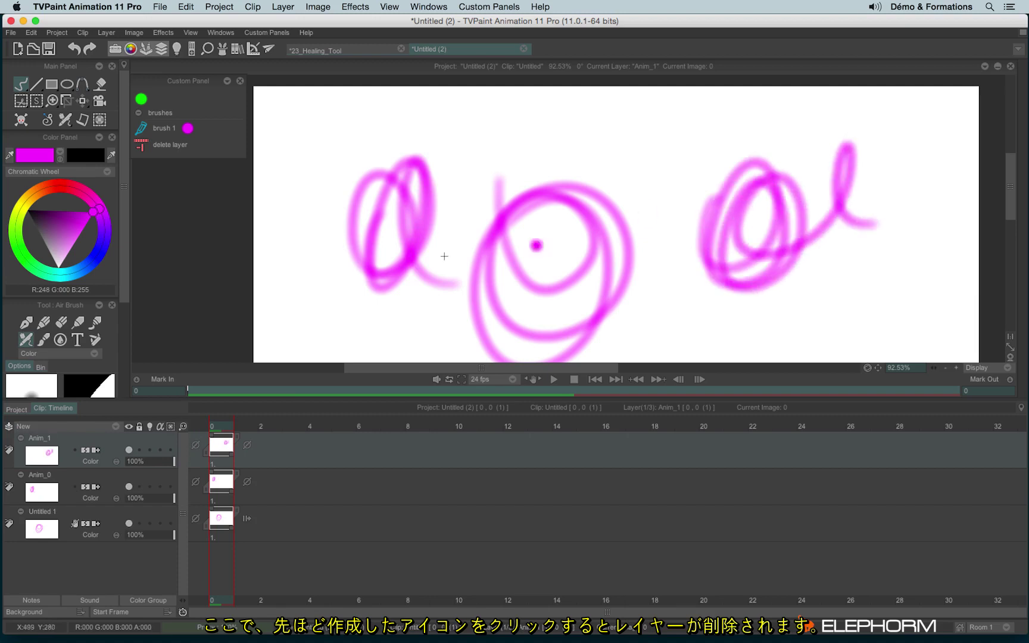
- Delete all three painted layers with the custom panel's "delete layer" action
left_click(142, 148)
left_click(142, 150)
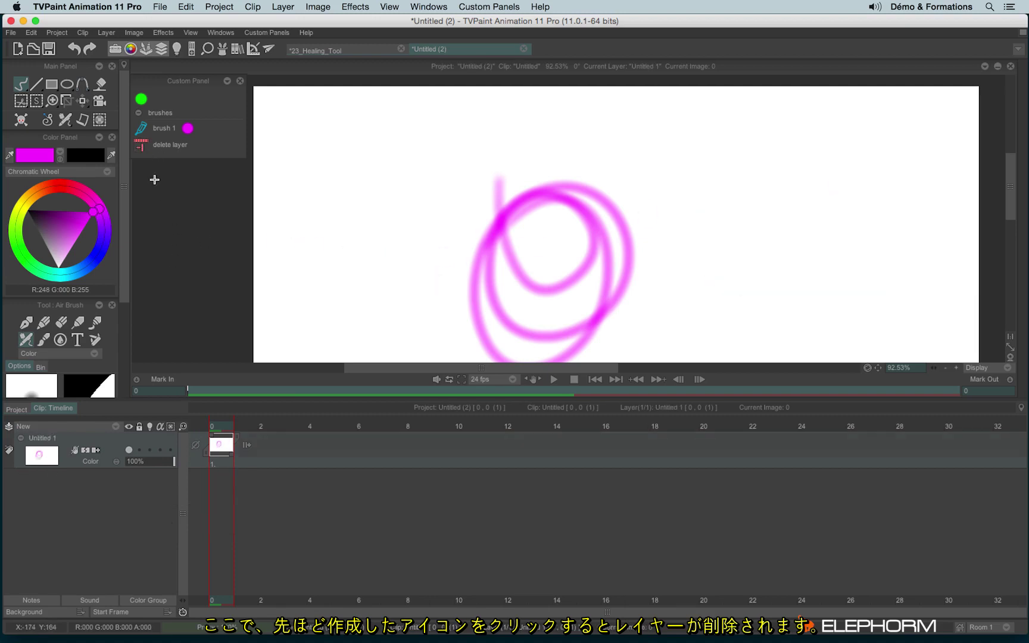
left_click(142, 148)
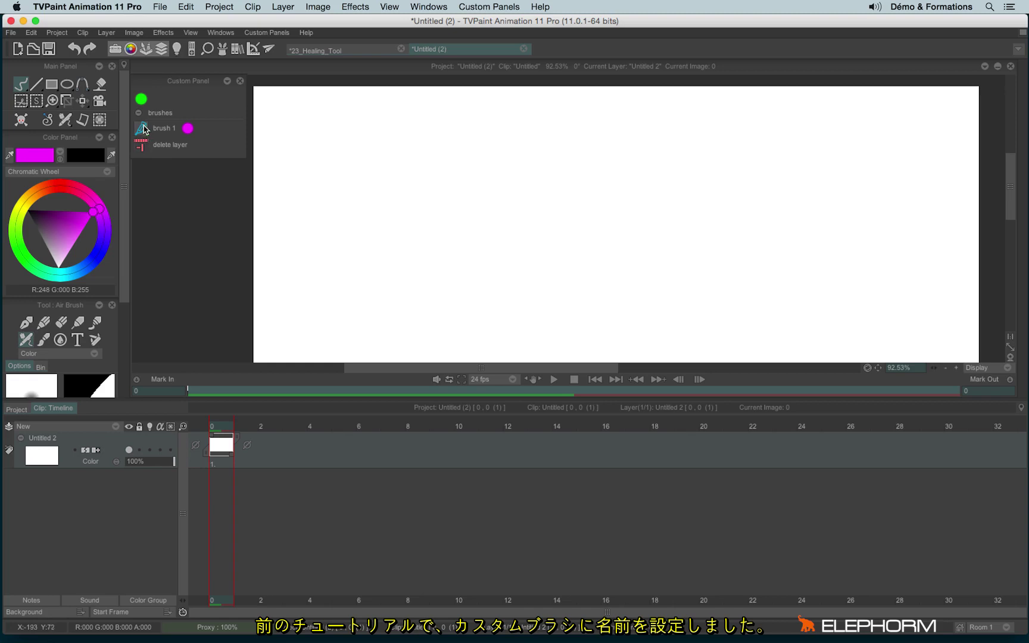
- Name the magenta custom brush beside brush 1 "brush 2"
left_click(187, 129)
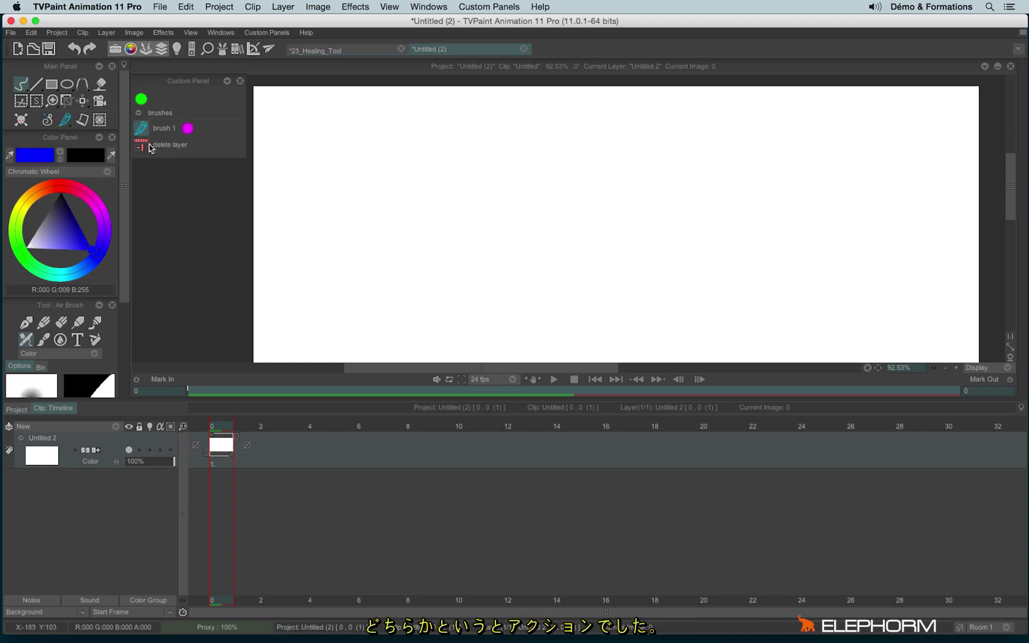
right_click(193, 130)
left_click(208, 128)
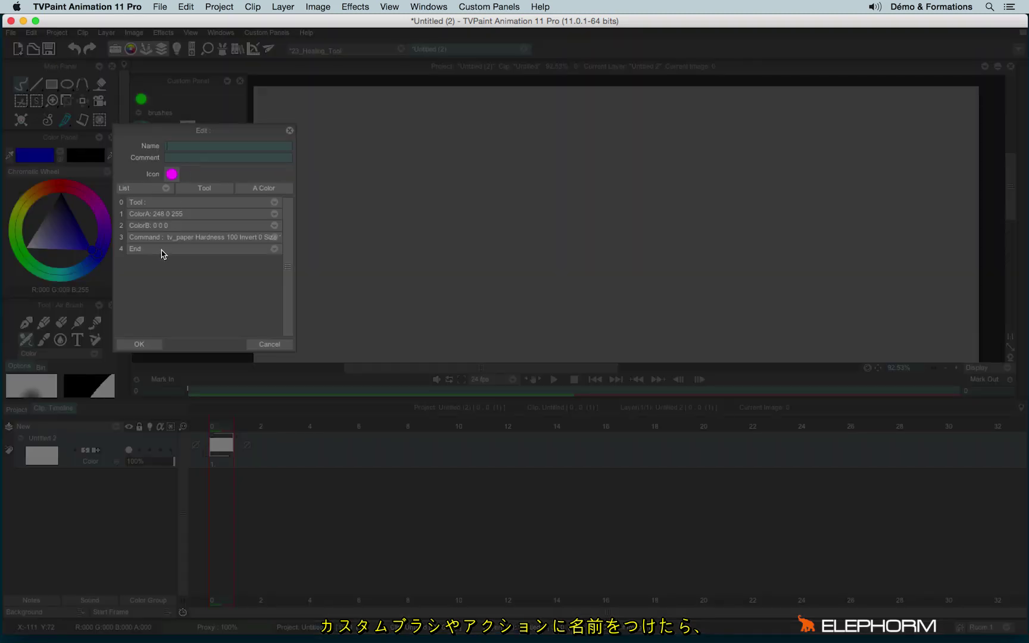
type("brush 2")
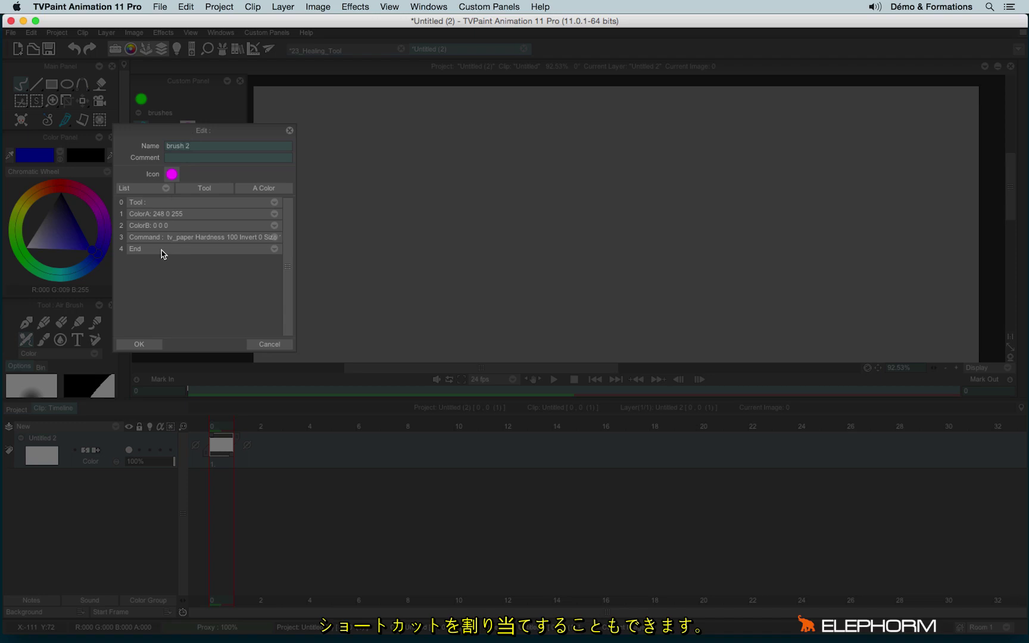
left_click(148, 344)
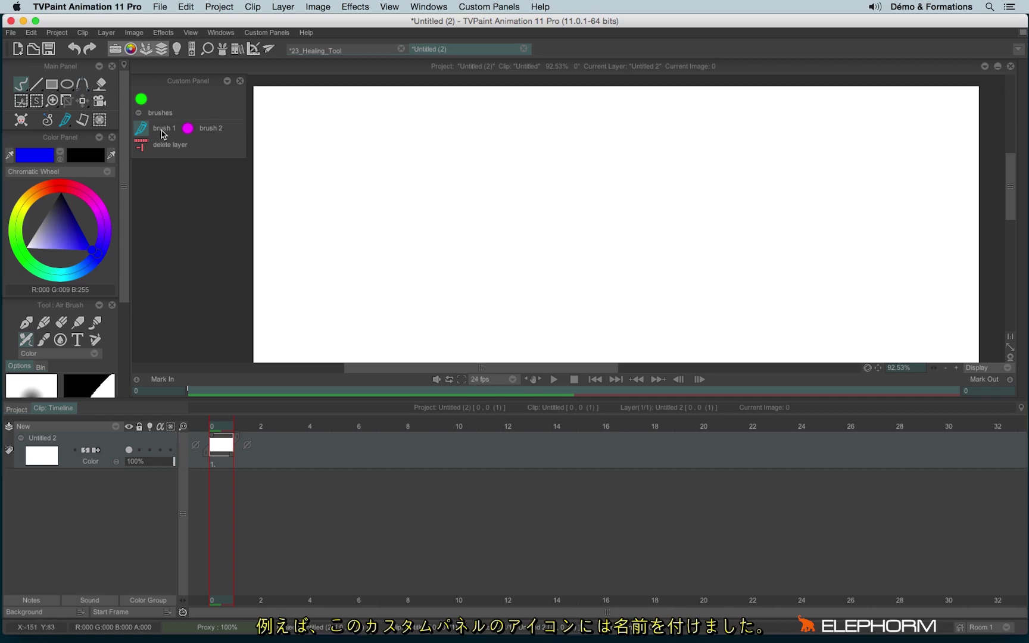
- Paint a wavy stroke with brush 1 and another beside it with brush 2, and shorten the timeline area
left_click(143, 127)
left_click_drag(364, 139, 358, 344)
left_click(188, 128)
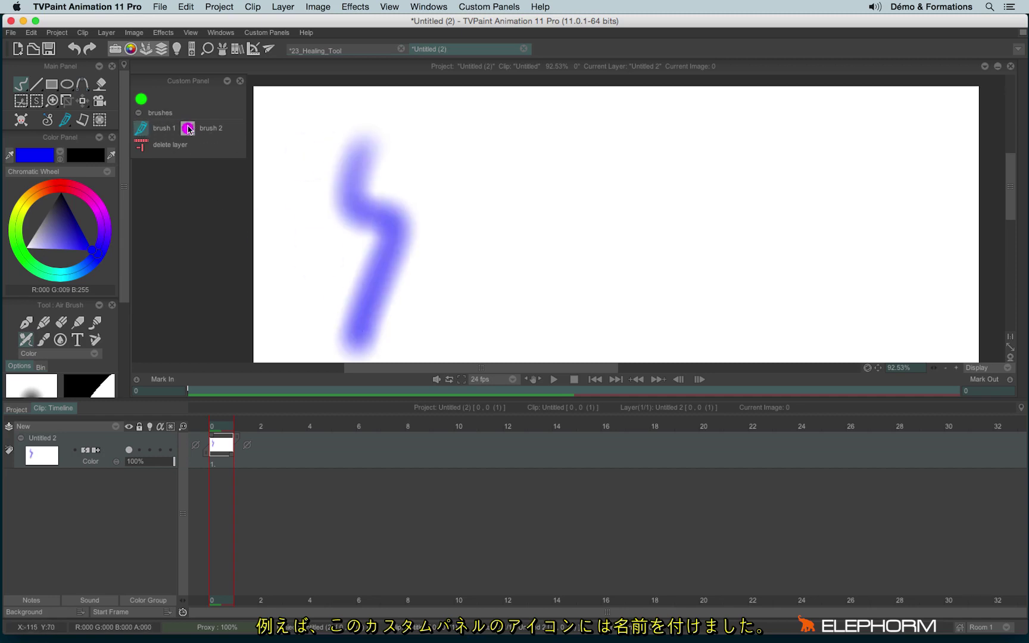
mouse_move(490, 135)
left_mouse_down()
mouse_move(478, 150)
mouse_move(513, 306)
left_mouse_up()
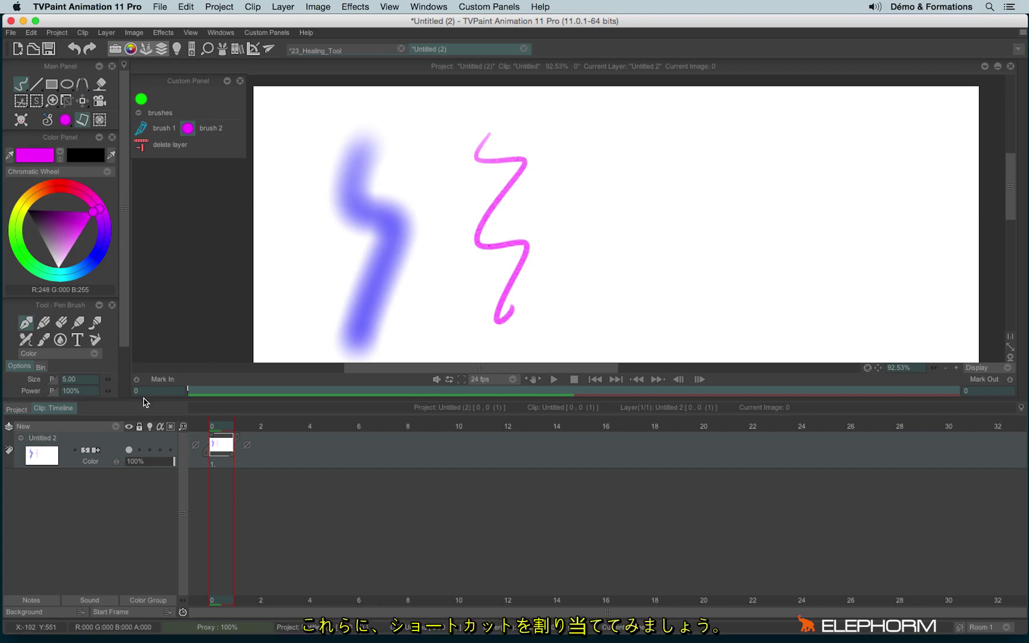
left_click_drag(142, 403, 143, 477)
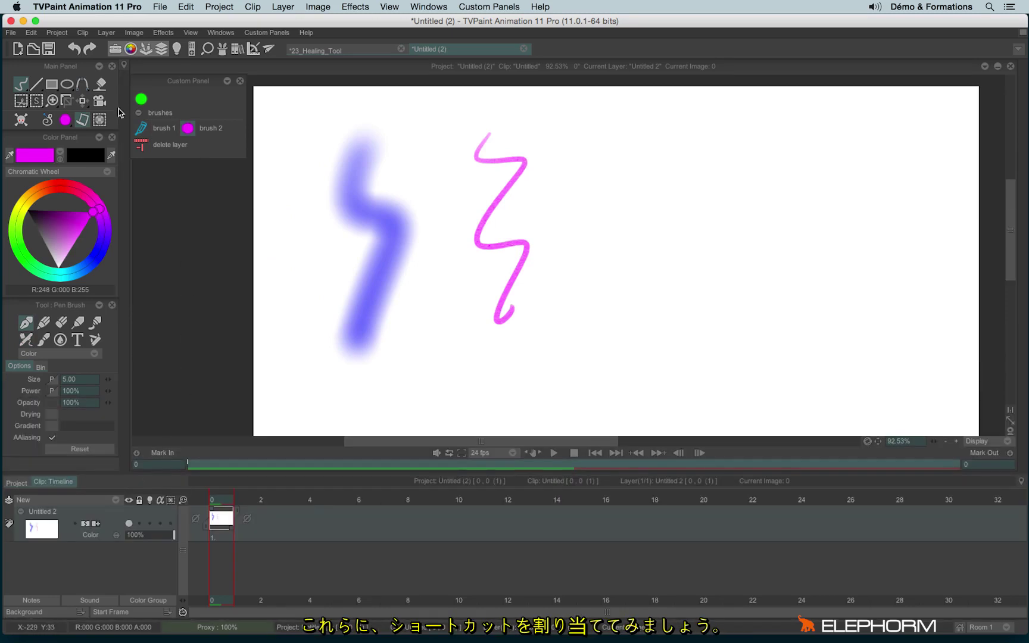
- In the keyboard shortcut settings, find the custom panel's brush 1 and assign it to G
left_click(31, 33)
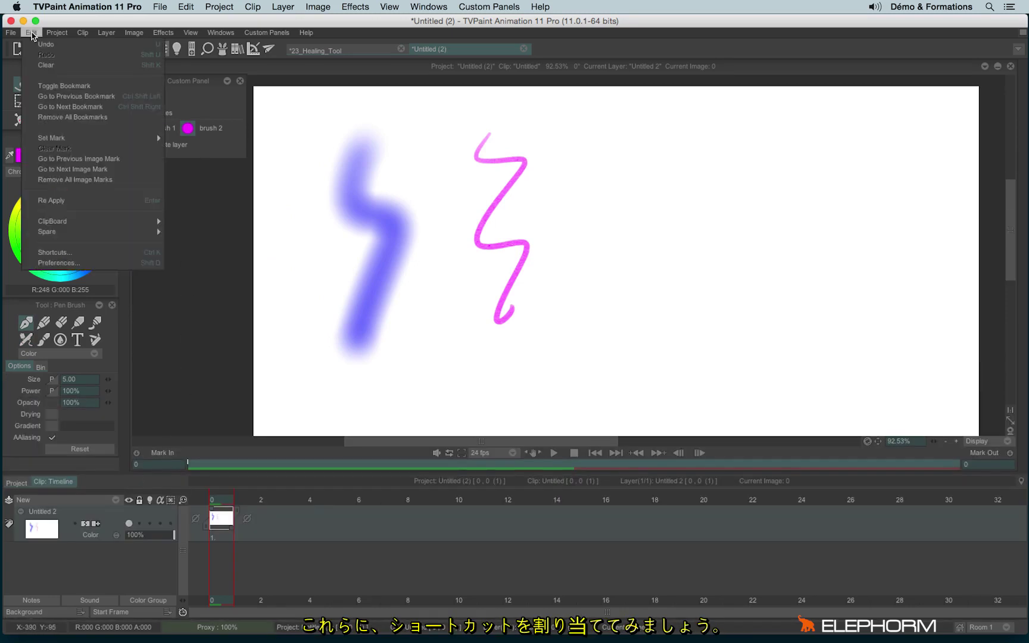
left_click(81, 253)
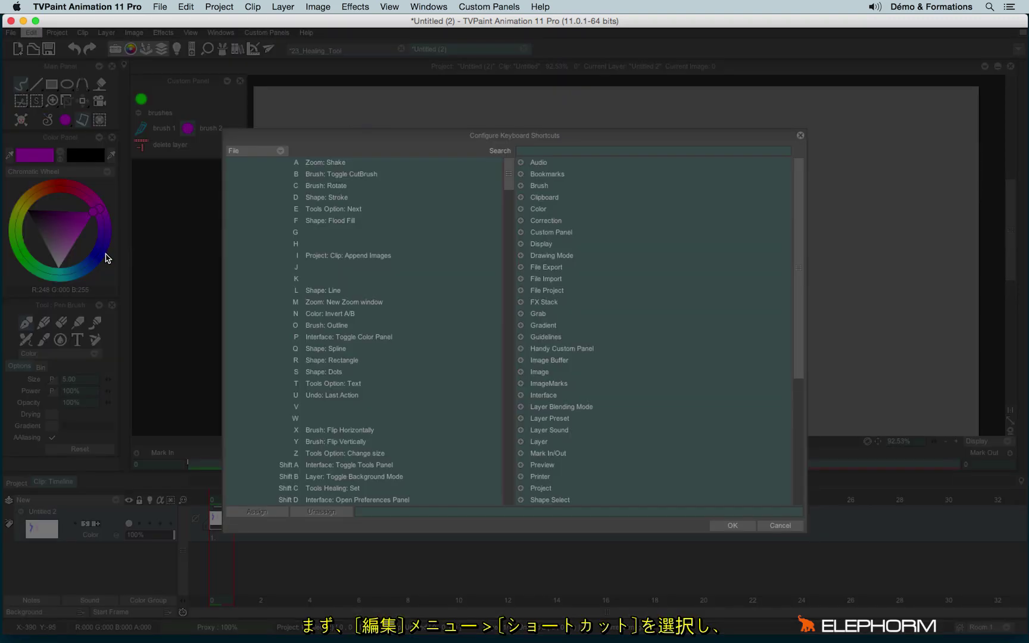
left_click(538, 151)
type("brush 1")
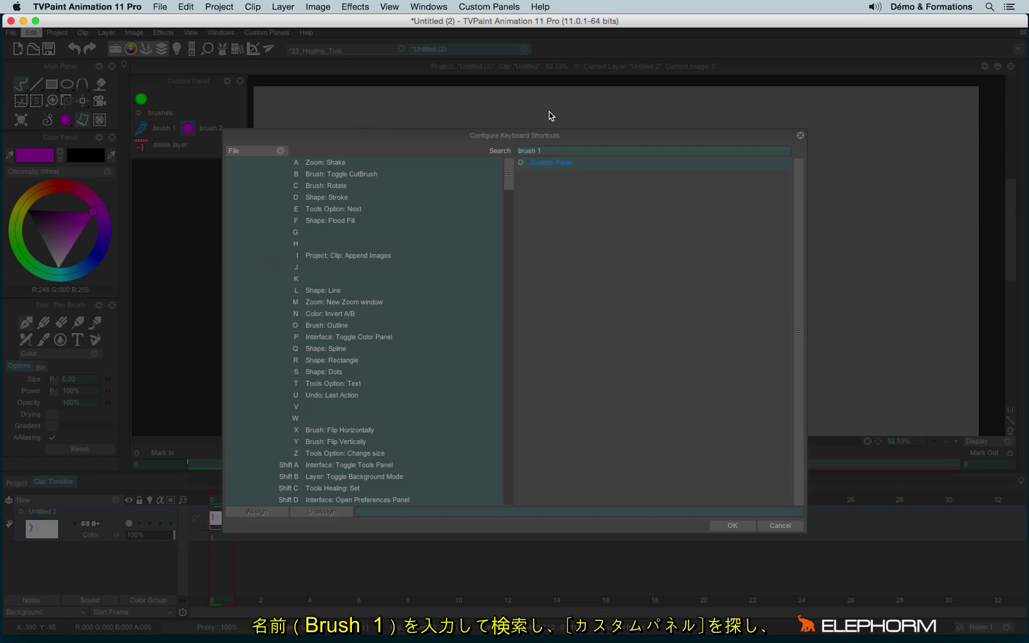
left_click(551, 163)
left_click(553, 174)
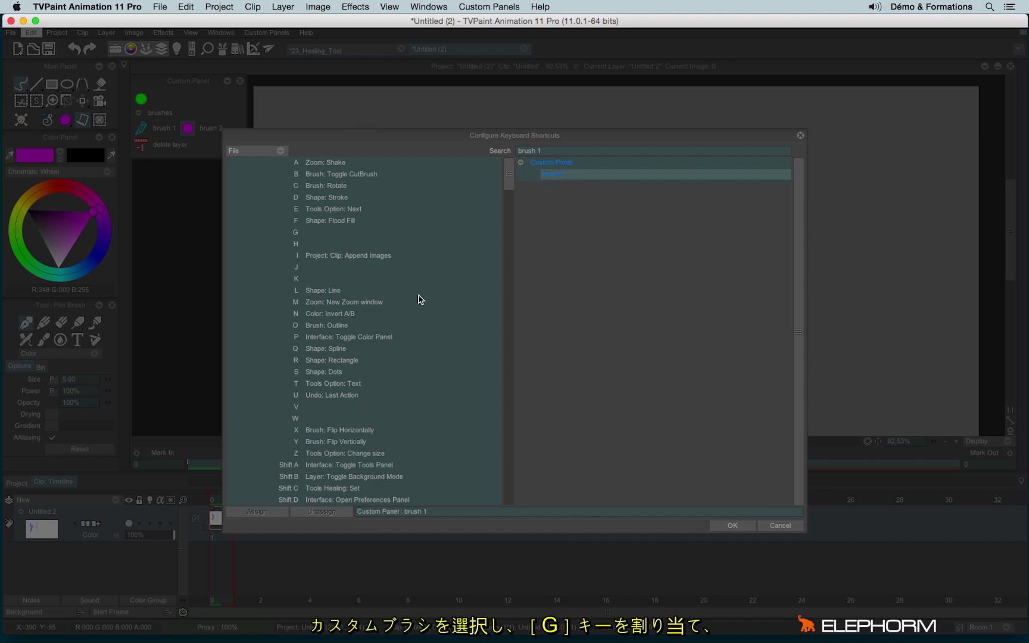
left_click(307, 233)
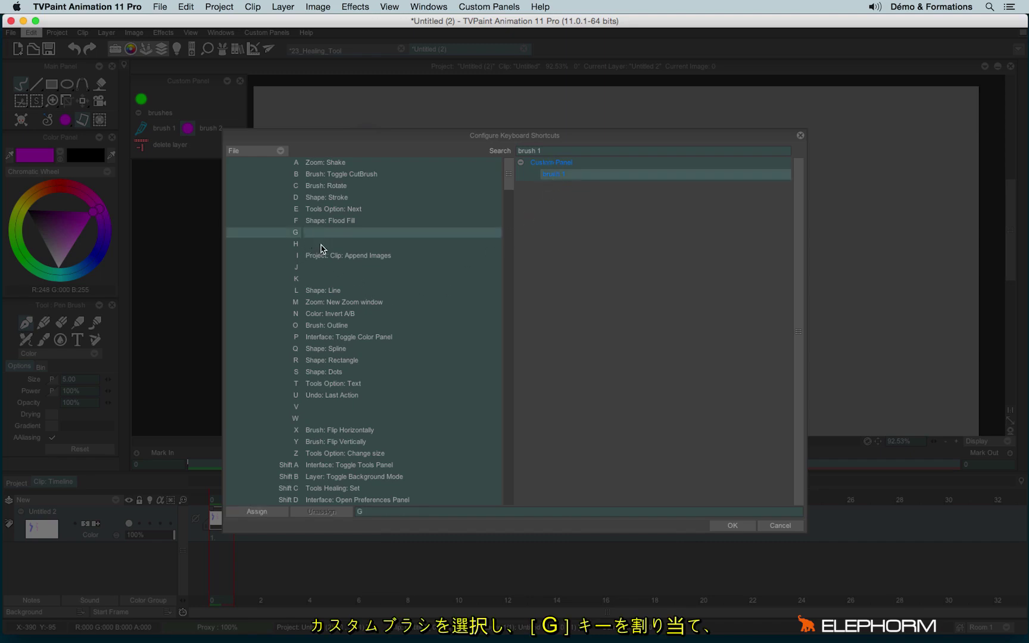
left_click(251, 512)
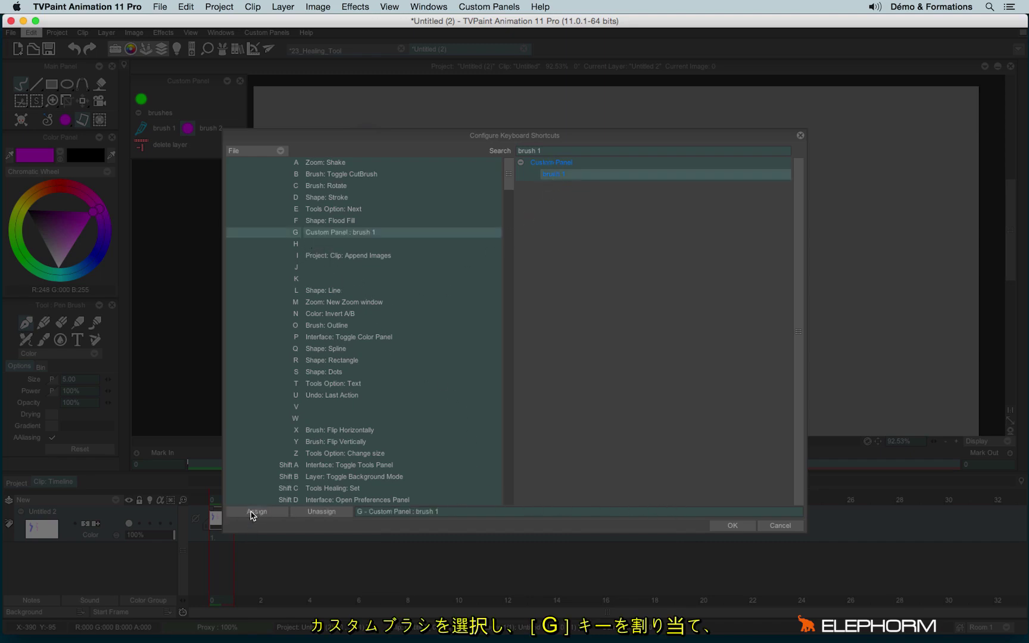
- Find the custom panel's brush 2, assign it to H and save the shortcut configuration
double_click(546, 151)
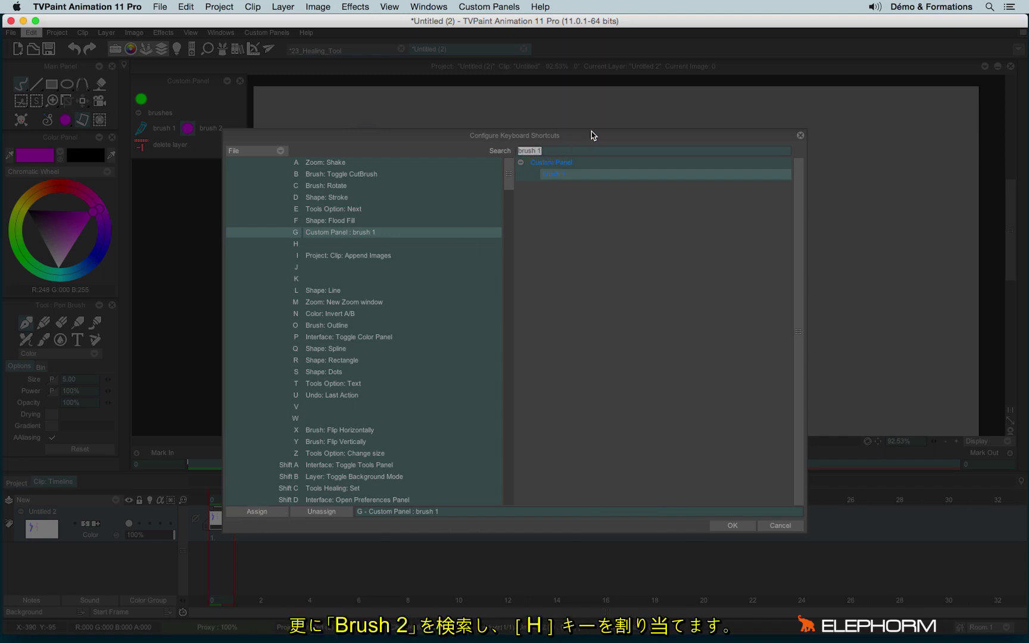
type("brush 2")
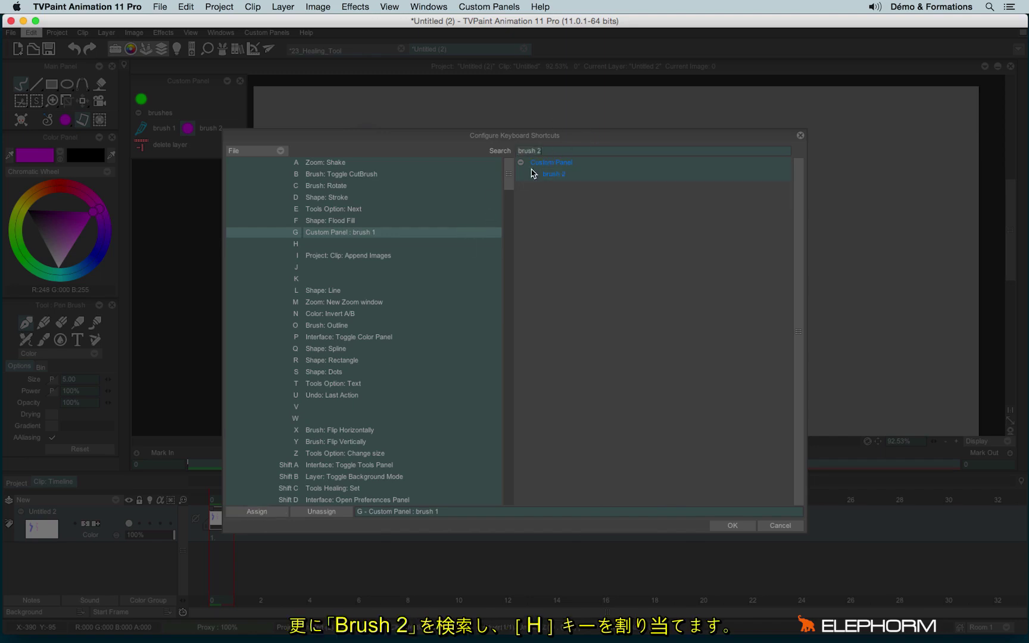
left_click(557, 178)
left_click(310, 243)
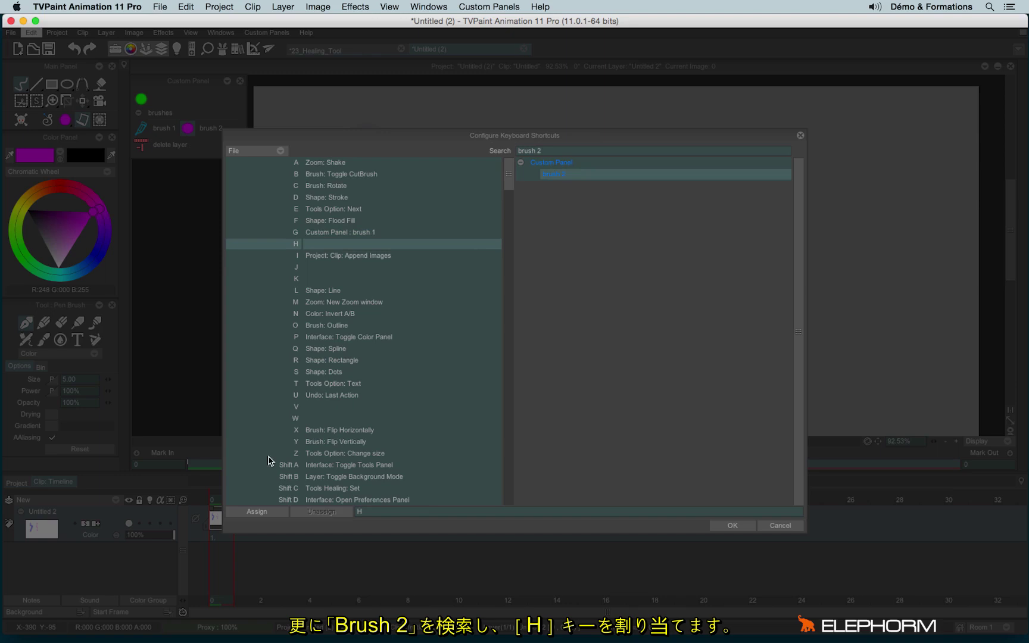
left_click(258, 514)
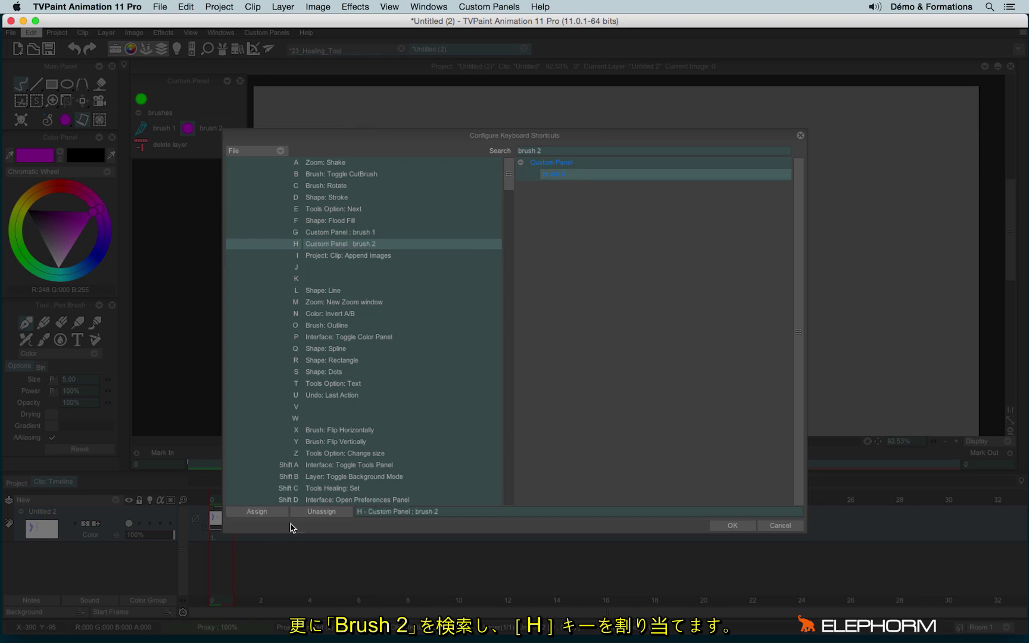
left_click(730, 527)
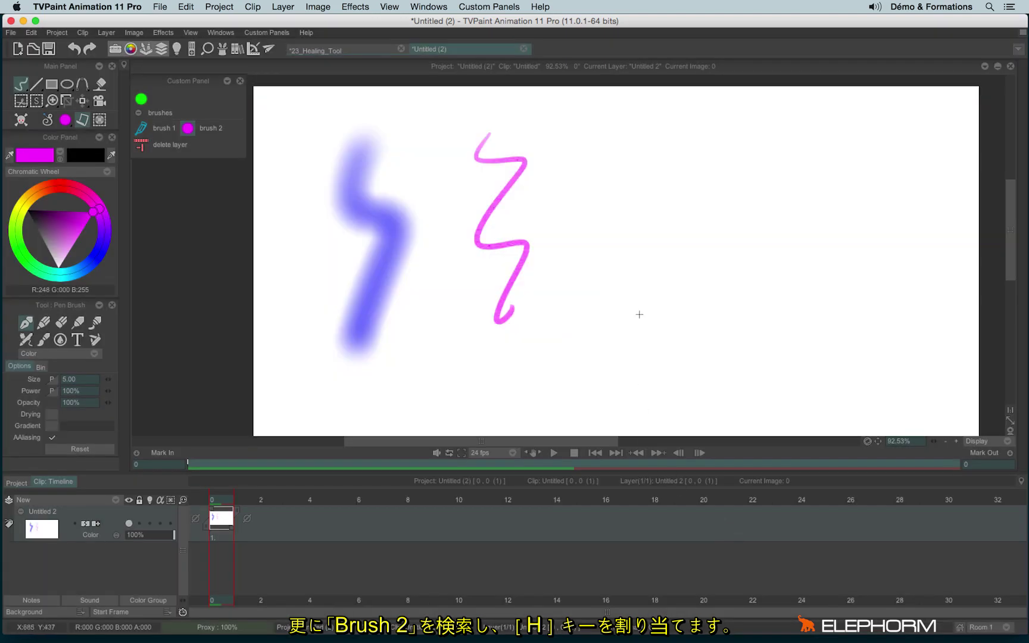
- Test the new G and H shortcuts by painting one zigzag stroke with brush 1 and another with brush 2
key("g")
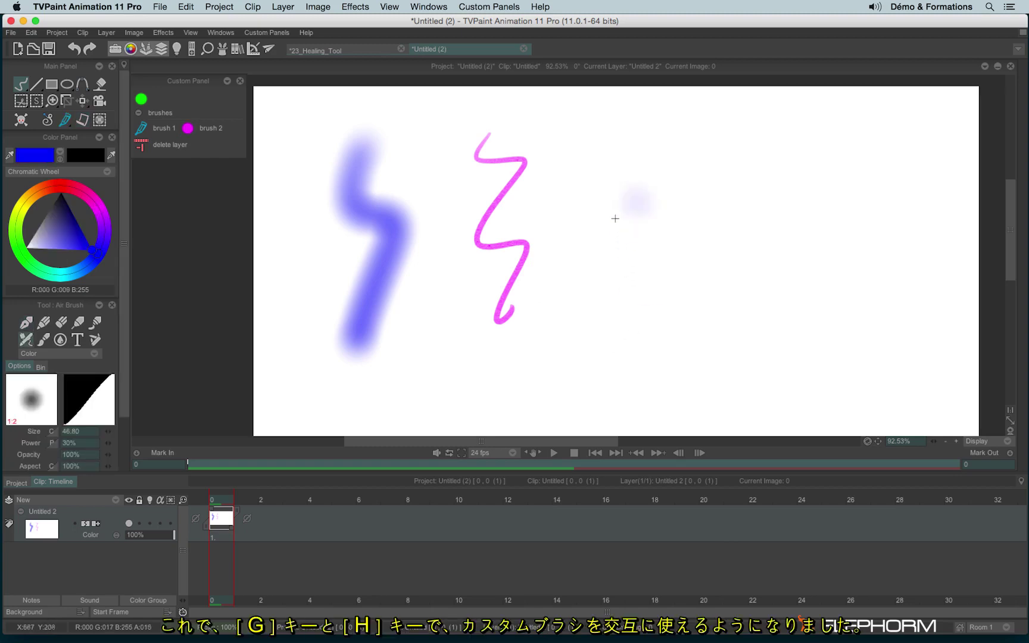
left_click_drag(634, 214, 600, 409)
key("h")
left_click_drag(723, 207, 739, 271)
left_click_drag(711, 313, 801, 324)
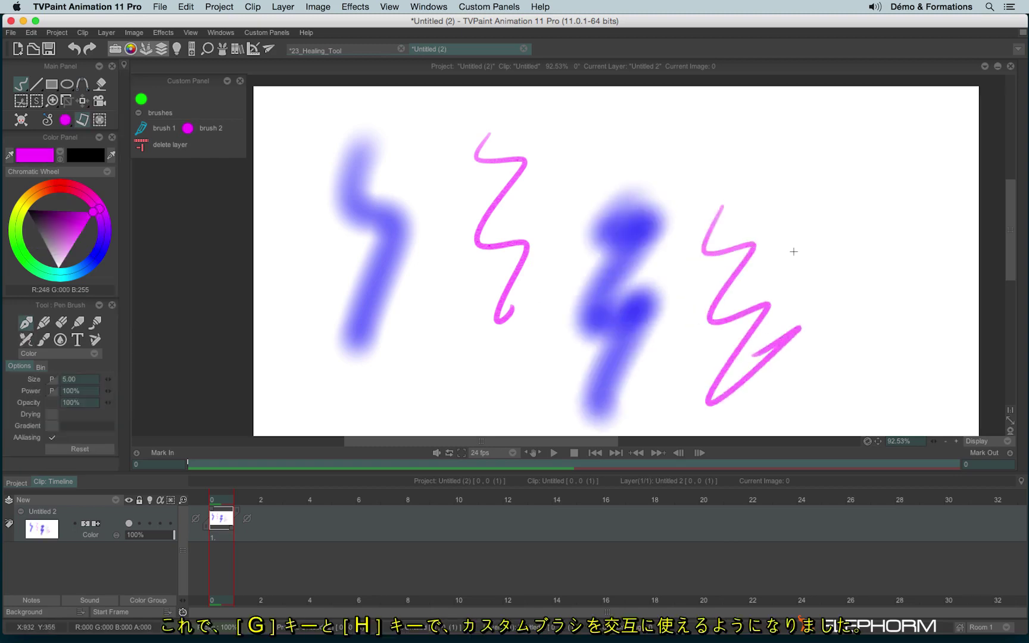
- Paint one more stroke each with custom brushes G and H, crossing each other, and clear the image
key("g")
mouse_move(745, 170)
left_mouse_down()
mouse_move(754, 237)
mouse_move(804, 298)
left_mouse_up()
key("h")
mouse_move(658, 181)
left_mouse_down()
mouse_move(667, 263)
mouse_move(867, 298)
left_mouse_up()
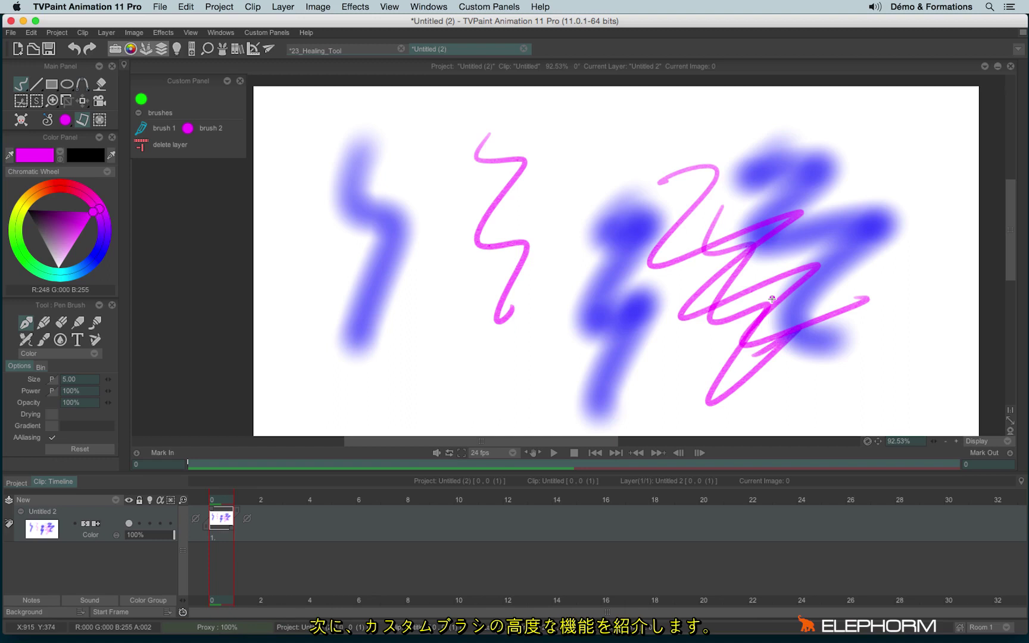
key("BackSpace")
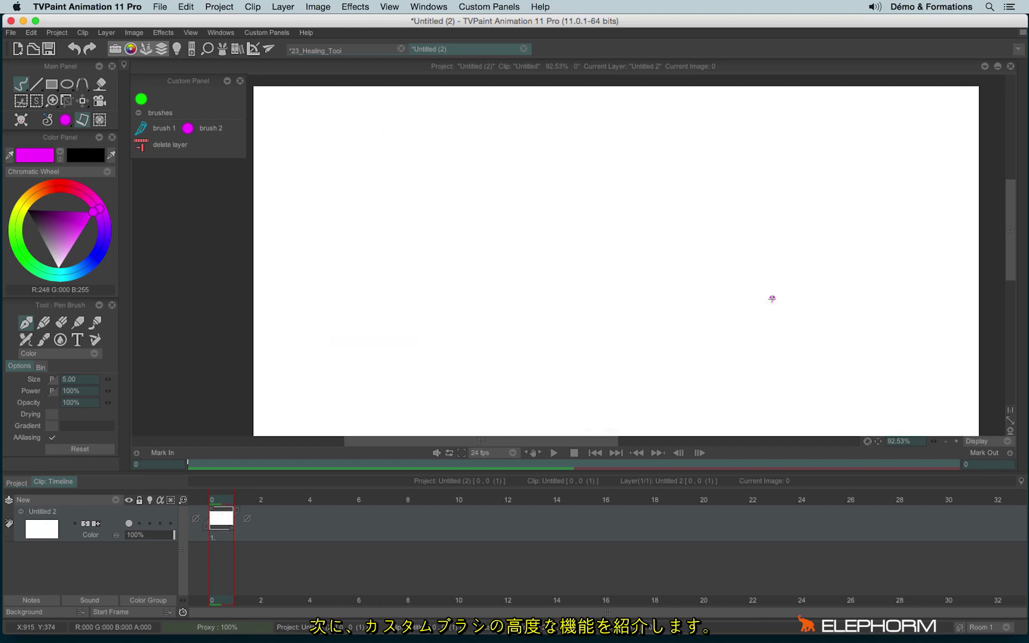
- Dock the custom panel between the Main and Color panels, collapse it, and set that drawer to auto-hide
left_click(227, 81)
left_click_drag(198, 90, 132, 160)
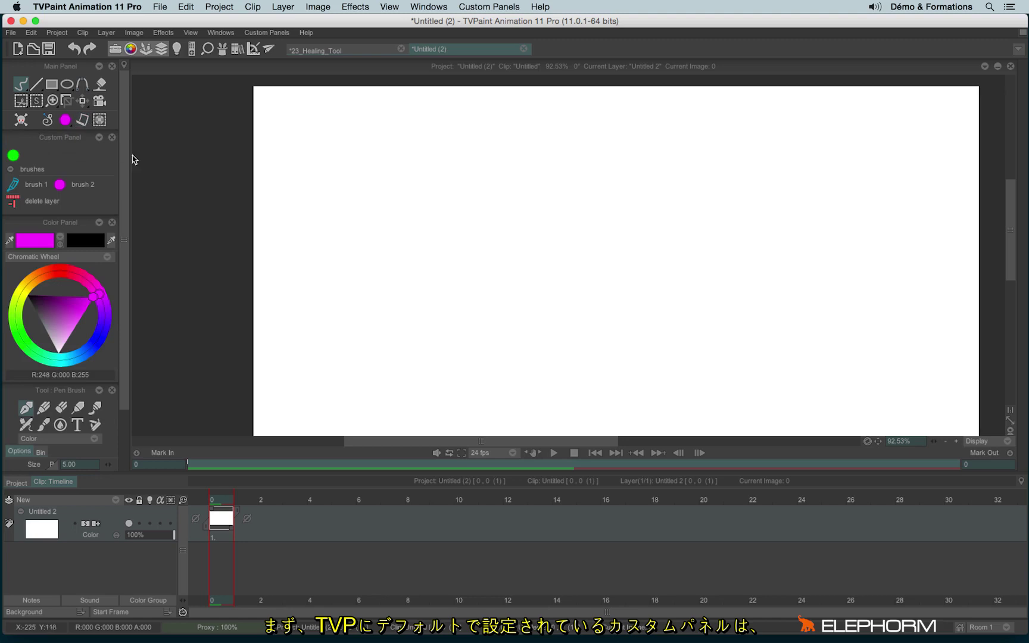
left_click(99, 137)
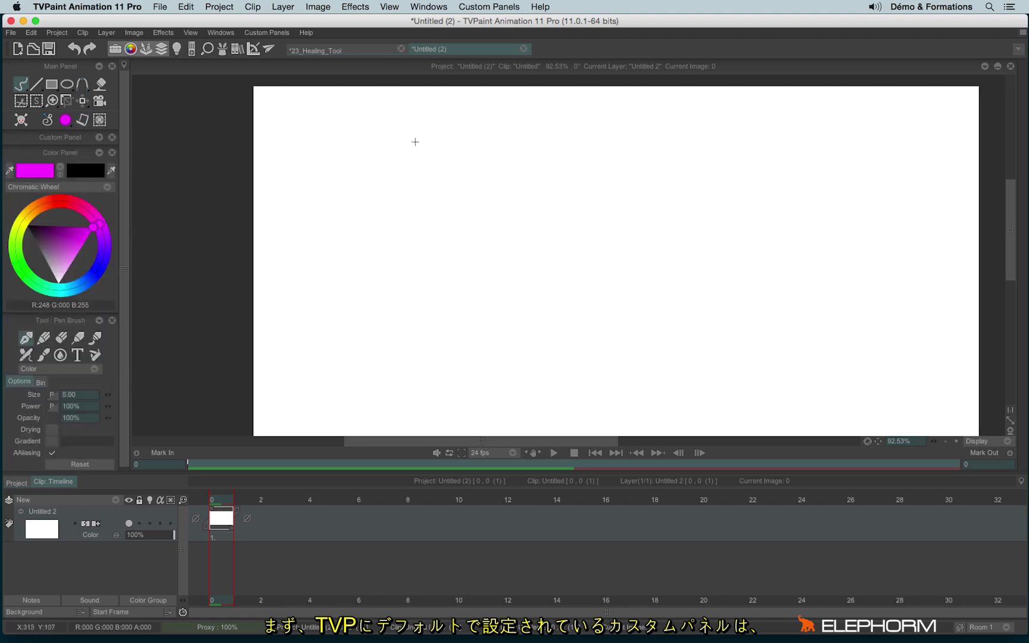
left_click(124, 67)
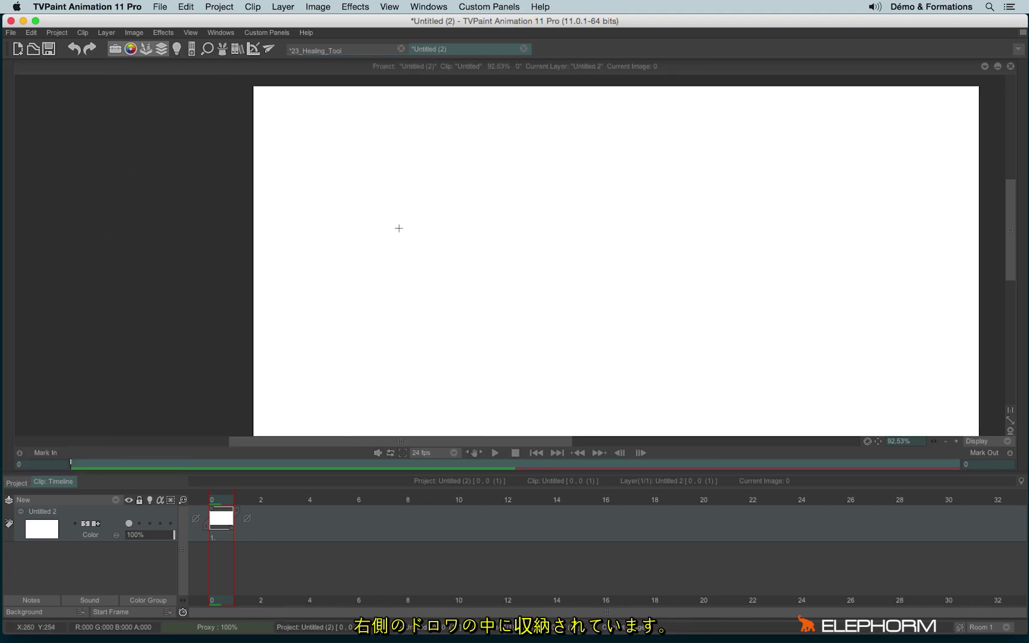
- Pin open the drawer of preset panels and detach Tools Presets as a floating panel beside the canvas
left_click(1011, 420)
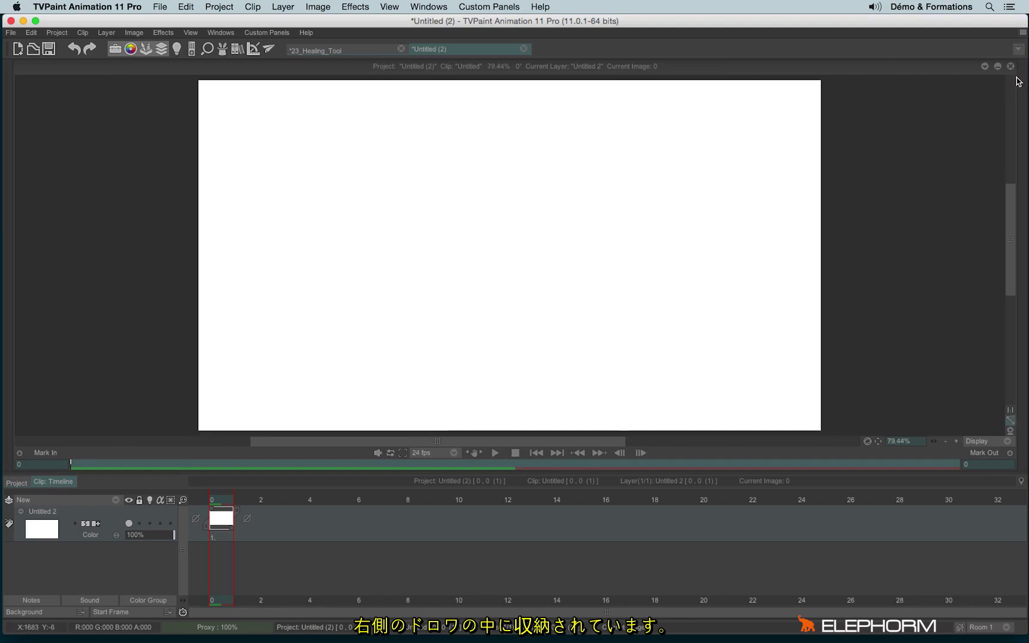
mouse_move(1025, 76)
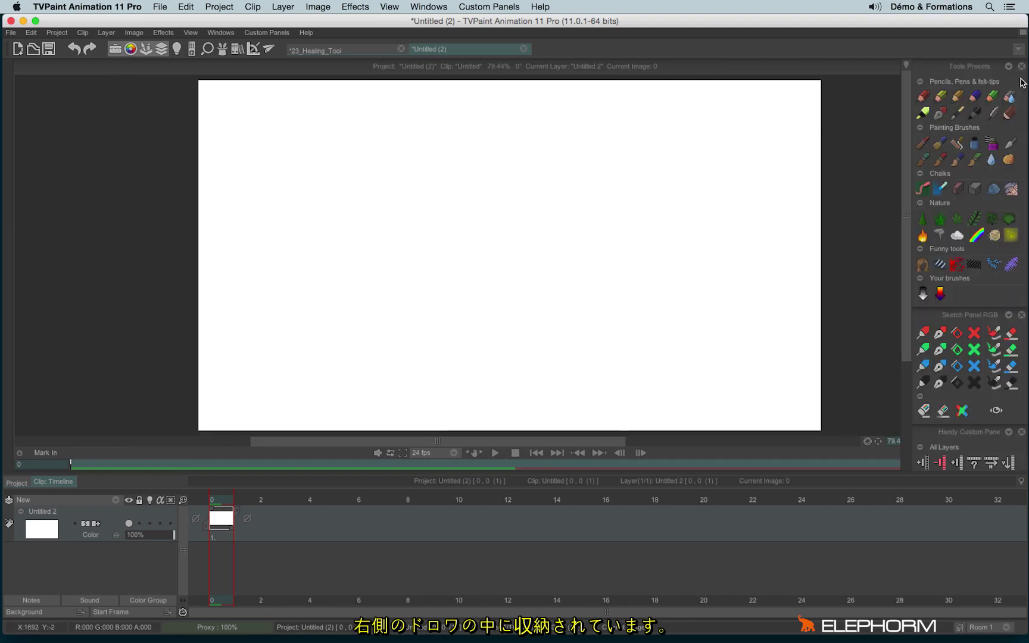
left_click(908, 65)
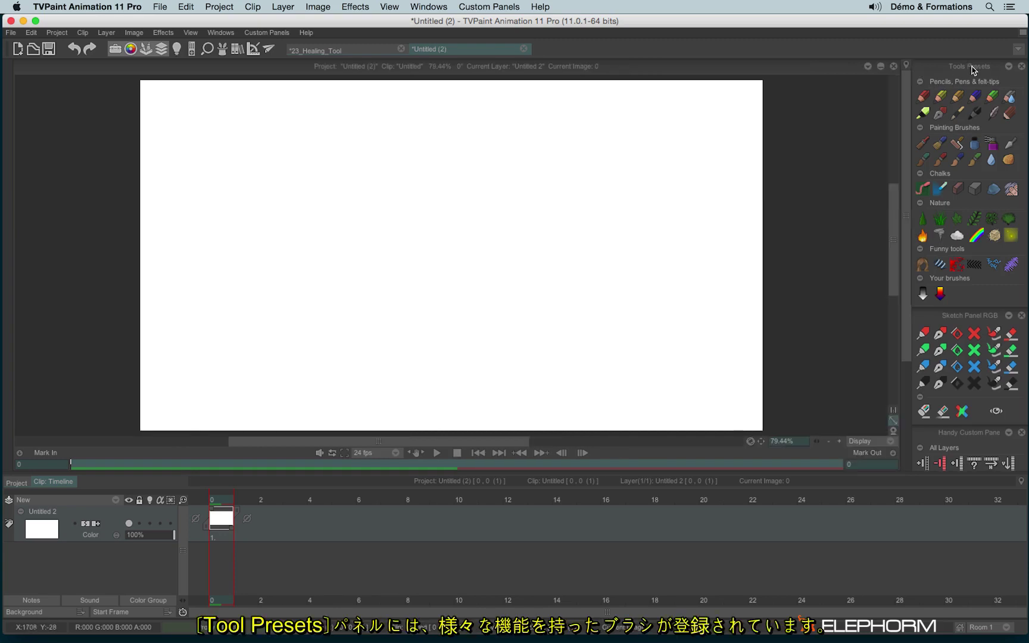
left_click_drag(971, 69, 794, 105)
- Scribble sample strokes on separate canvas areas with four presets from the Pencils, Pens & felt-tips group
left_click(744, 120)
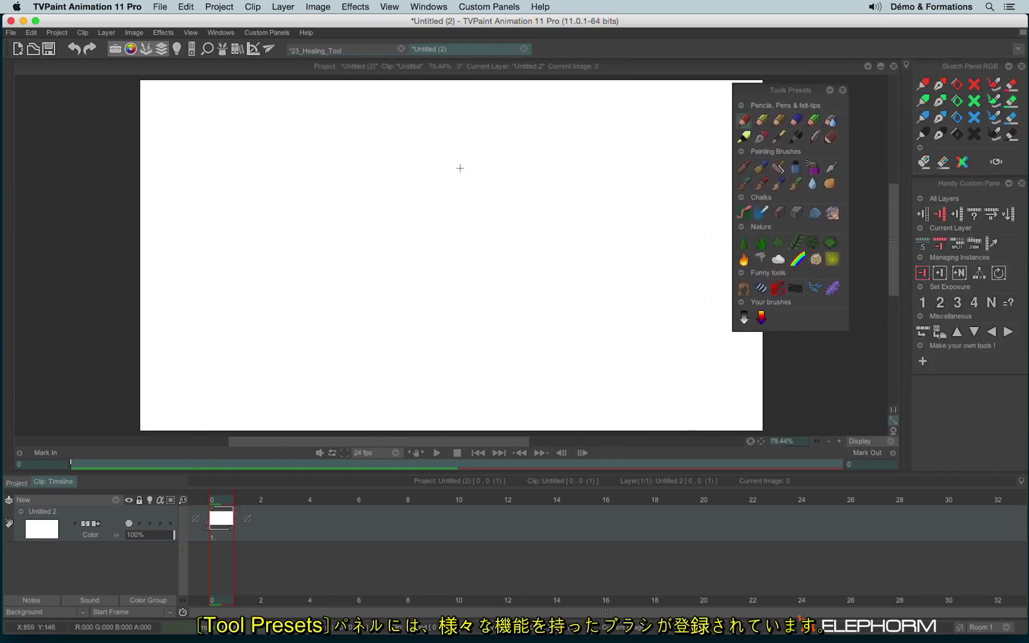
mouse_move(230, 193)
left_mouse_down()
mouse_move(214, 240)
mouse_move(290, 148)
mouse_move(280, 178)
mouse_move(283, 247)
left_mouse_up()
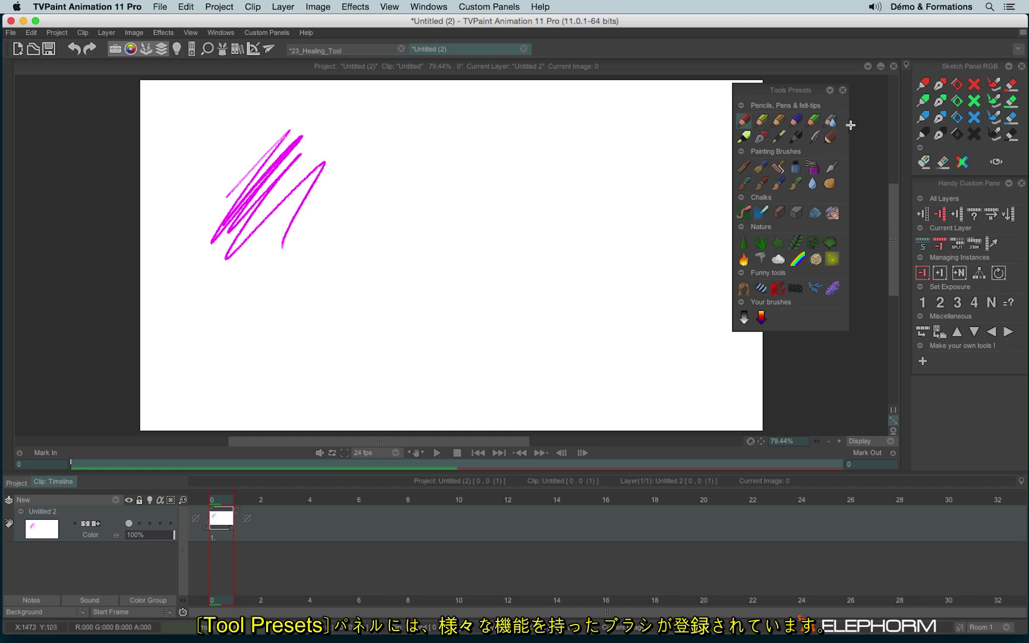
left_click(830, 138)
mouse_move(358, 196)
left_mouse_down()
mouse_move(361, 209)
mouse_move(417, 155)
mouse_move(441, 250)
mouse_move(476, 226)
left_mouse_up()
left_click(755, 141)
mouse_move(528, 154)
left_mouse_down()
mouse_move(526, 197)
mouse_move(596, 216)
mouse_move(681, 179)
left_mouse_up()
left_click(796, 137)
mouse_move(499, 340)
left_mouse_down()
mouse_move(644, 309)
mouse_move(667, 239)
left_mouse_up()
- Paint a zigzag with the first Painting Brushes preset and a large looping stroke with the splattering ink preset
left_click(745, 168)
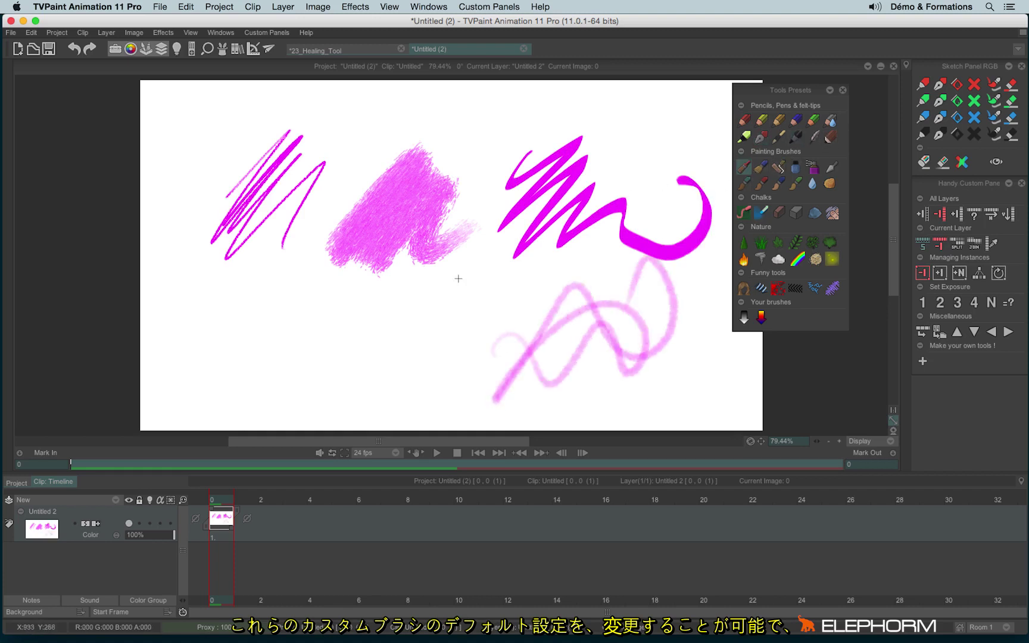
left_click_drag(268, 313, 268, 333)
mouse_move(241, 385)
left_mouse_down()
mouse_move(367, 320)
mouse_move(494, 303)
left_mouse_up()
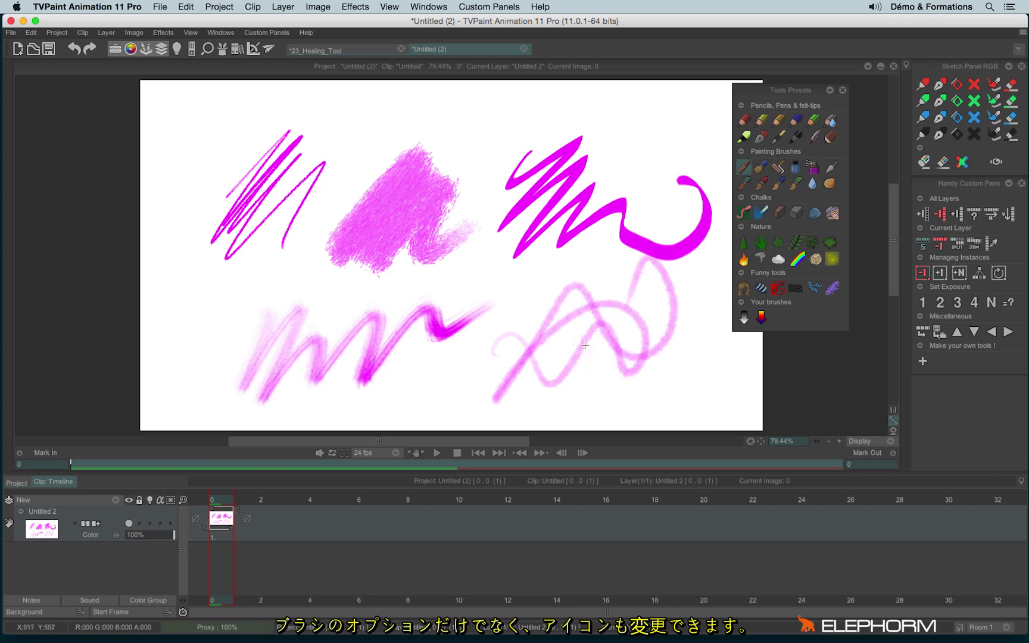
left_click(813, 138)
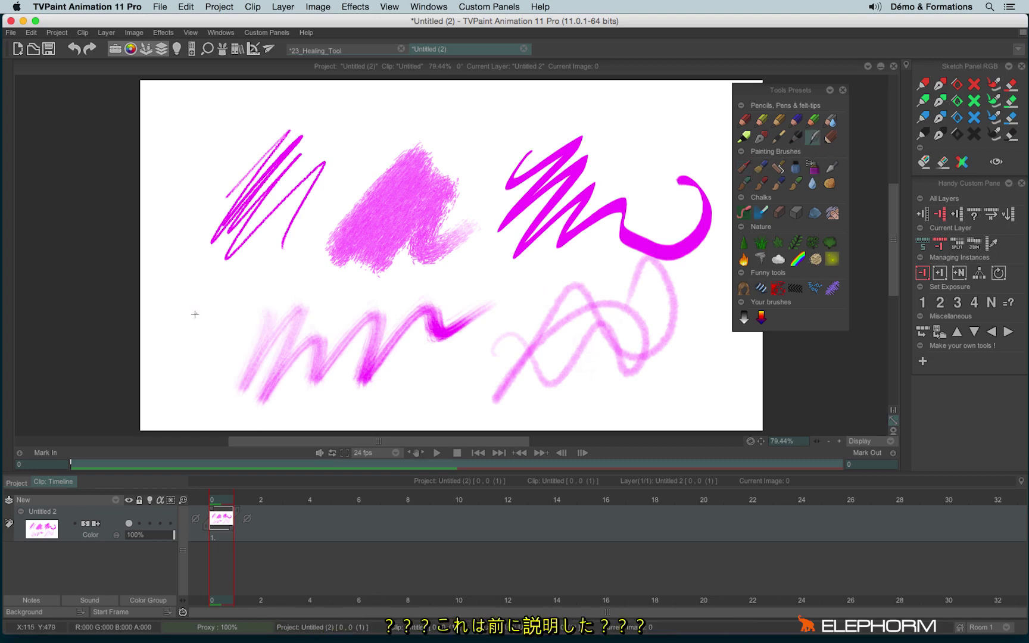
mouse_move(190, 309)
left_mouse_down()
mouse_move(184, 248)
mouse_move(284, 172)
mouse_move(325, 168)
mouse_move(323, 223)
mouse_move(232, 255)
mouse_move(209, 289)
mouse_move(261, 322)
mouse_move(346, 216)
mouse_move(433, 178)
mouse_move(519, 230)
mouse_move(539, 289)
mouse_move(512, 365)
mouse_move(402, 297)
mouse_move(407, 181)
mouse_move(559, 136)
mouse_move(638, 245)
mouse_move(584, 323)
mouse_move(581, 270)
mouse_move(315, 292)
left_mouse_up()
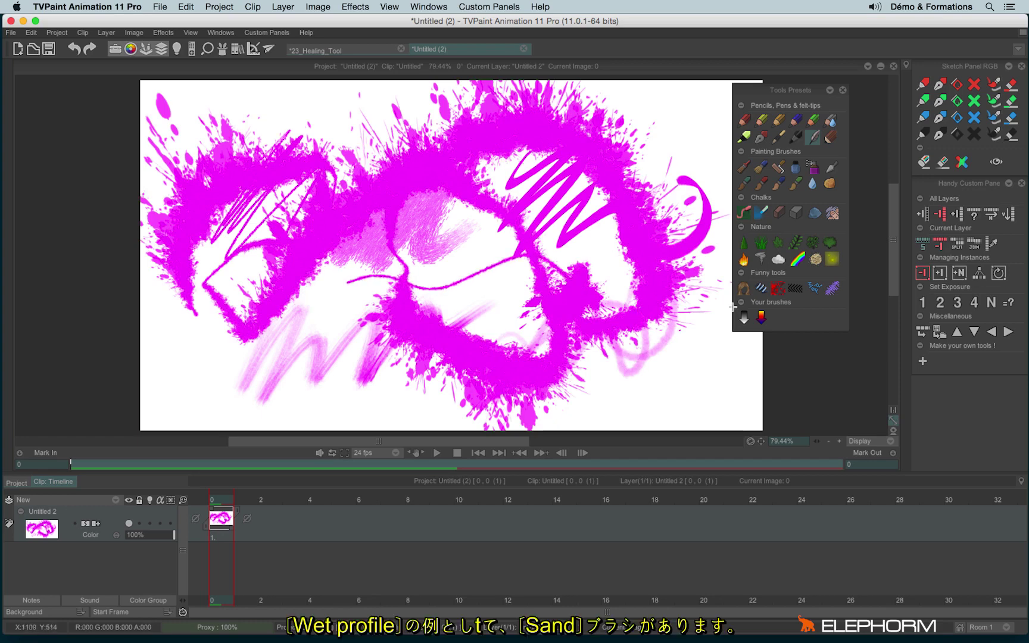
- Paint a sand patch at the canvas's lower right and a rainbow arc across it with Nature presets
left_click(827, 262)
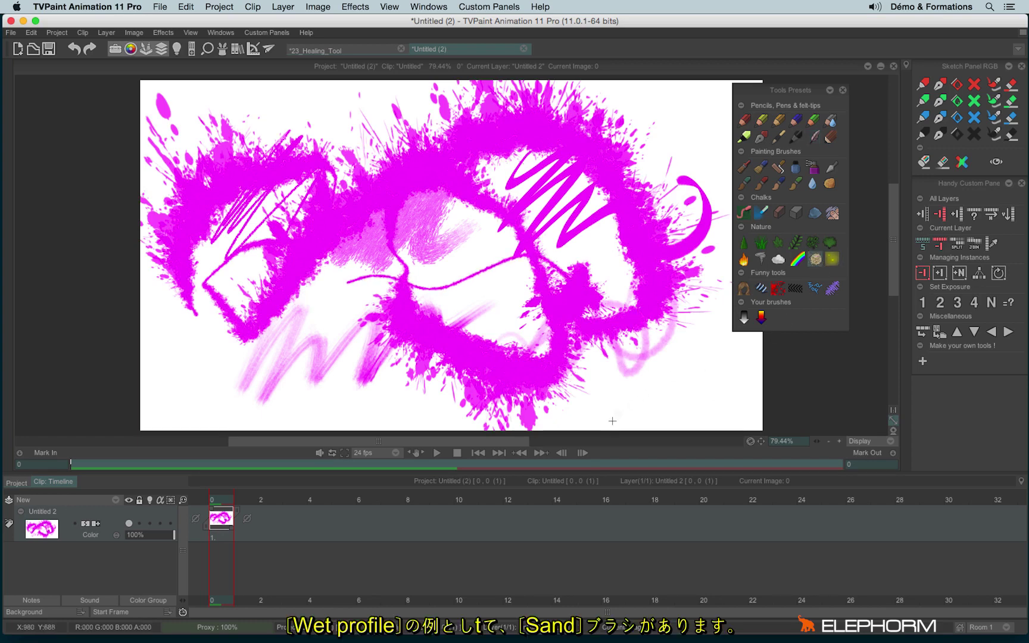
mouse_move(692, 380)
left_mouse_down()
mouse_move(664, 400)
mouse_move(602, 402)
mouse_move(667, 358)
mouse_move(700, 378)
mouse_move(619, 393)
mouse_move(590, 345)
mouse_move(732, 364)
mouse_move(588, 368)
mouse_move(685, 357)
mouse_move(667, 381)
left_mouse_up()
mouse_move(452, 271)
left_mouse_down()
mouse_move(444, 286)
mouse_move(424, 274)
mouse_move(470, 292)
mouse_move(495, 250)
mouse_move(465, 309)
mouse_move(486, 262)
mouse_move(507, 303)
mouse_move(485, 280)
left_mouse_up()
mouse_move(215, 334)
left_mouse_down()
mouse_move(277, 221)
mouse_move(723, 309)
left_mouse_up()
- Cover the middle of the canvas with the cloud preset and paint two long curving strokes with the branch preset
left_click(779, 258)
mouse_move(575, 321)
left_mouse_down()
mouse_move(404, 249)
mouse_move(262, 310)
mouse_move(685, 298)
left_mouse_up()
left_click(796, 242)
left_click_drag(468, 101, 677, 155)
mouse_move(423, 109)
left_mouse_down()
mouse_move(652, 271)
mouse_move(390, 425)
left_mouse_up()
- Paint rows of fir trees along the lower part of the canvas with the Nature tree preset
left_click(744, 242)
left_click(623, 253)
key("ctrl+z")
mouse_move(333, 256)
left_mouse_down()
mouse_move(416, 310)
mouse_move(239, 417)
mouse_move(626, 357)
mouse_move(632, 382)
left_mouse_up()
left_click_drag(609, 440, 615, 408)
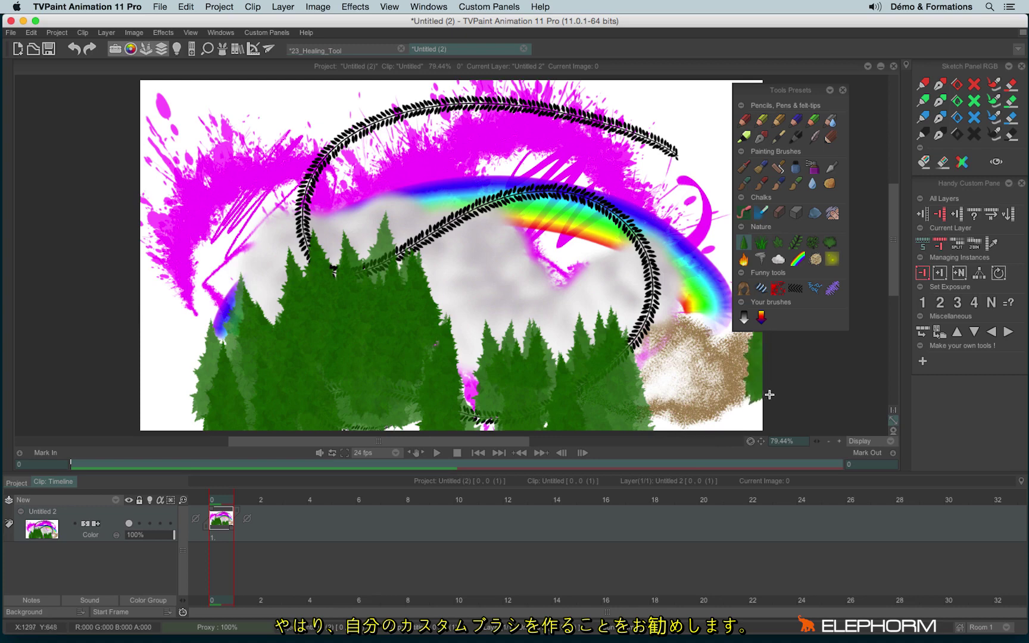
- Dock Tools Presets back in its drawer and detach Sketch Panel RGB as a floating panel beside the canvas
mouse_move(800, 94)
left_mouse_down()
mouse_move(890, 99)
mouse_move(965, 72)
left_mouse_up()
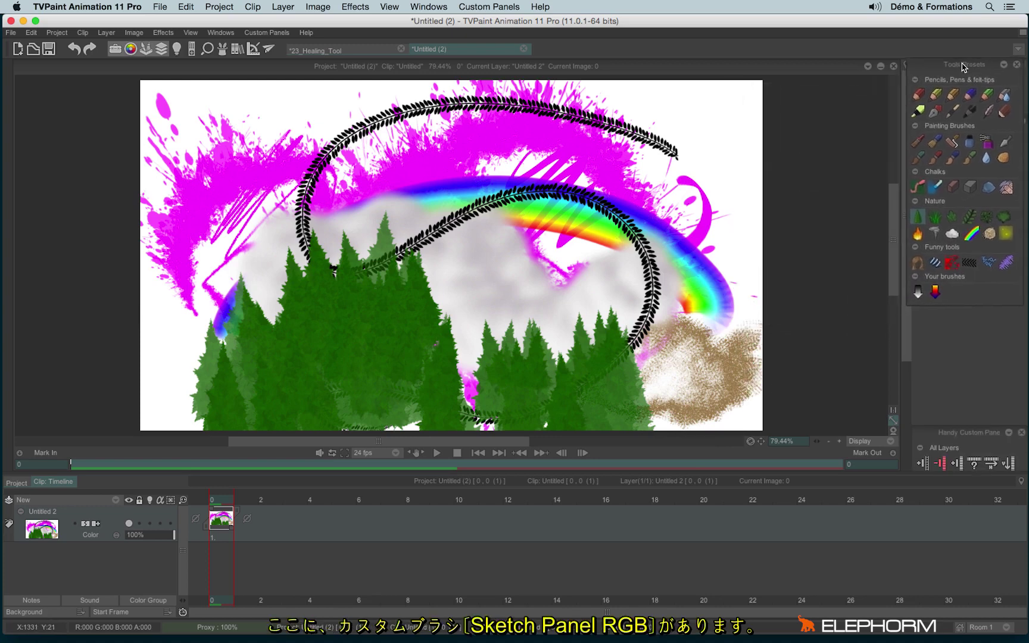
mouse_move(985, 322)
left_mouse_down()
mouse_move(834, 205)
mouse_move(833, 95)
left_mouse_up()
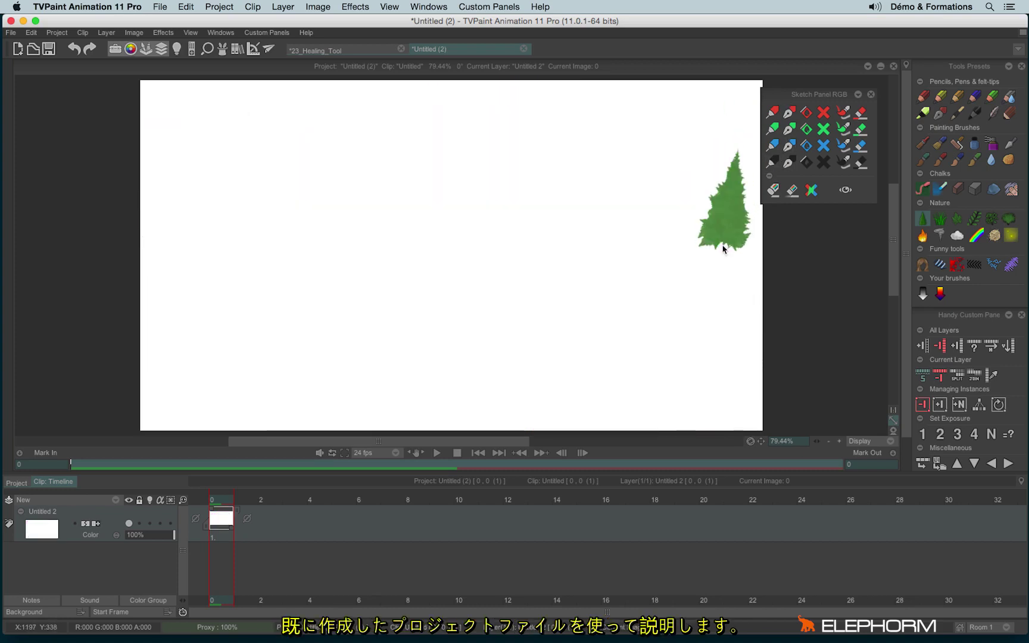
- Open the project 28_Sketch_Panel.tvpp from the Elephorm folder on the desktop
key("super+o")
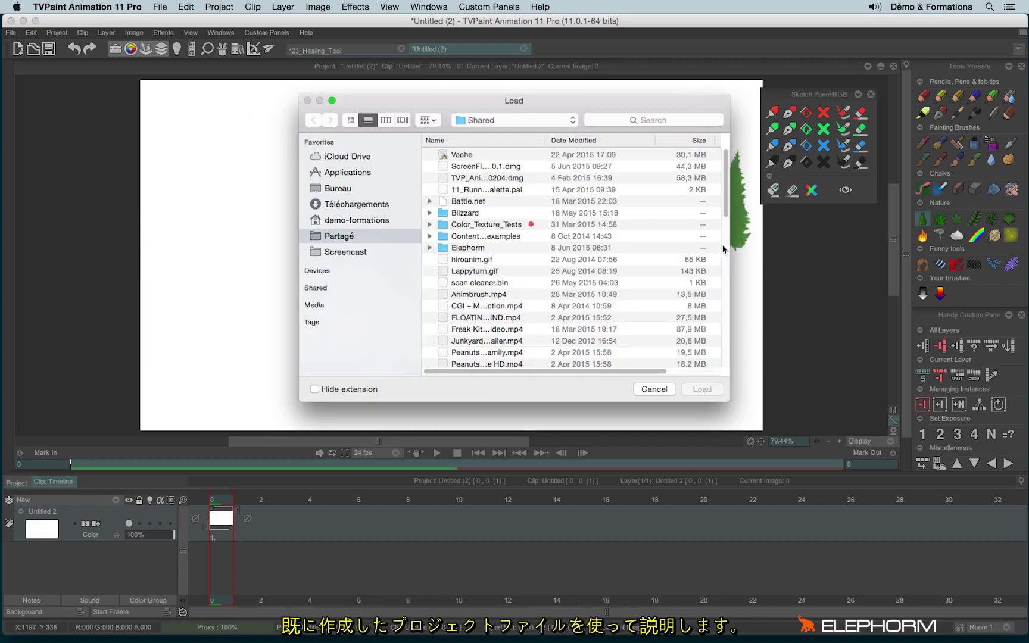
left_click(338, 189)
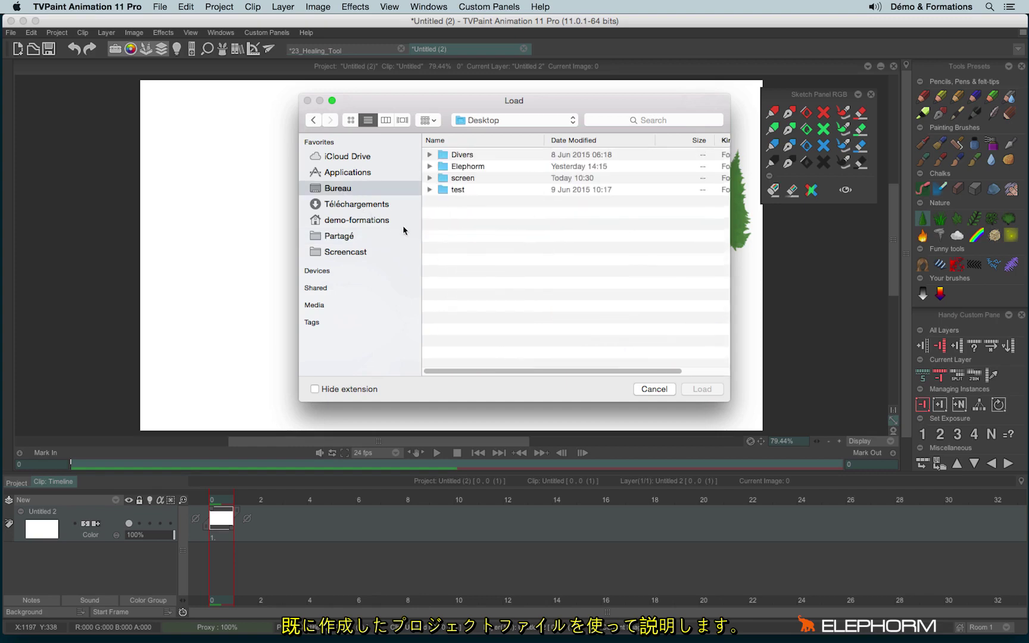
left_click(464, 166)
double_click(465, 167)
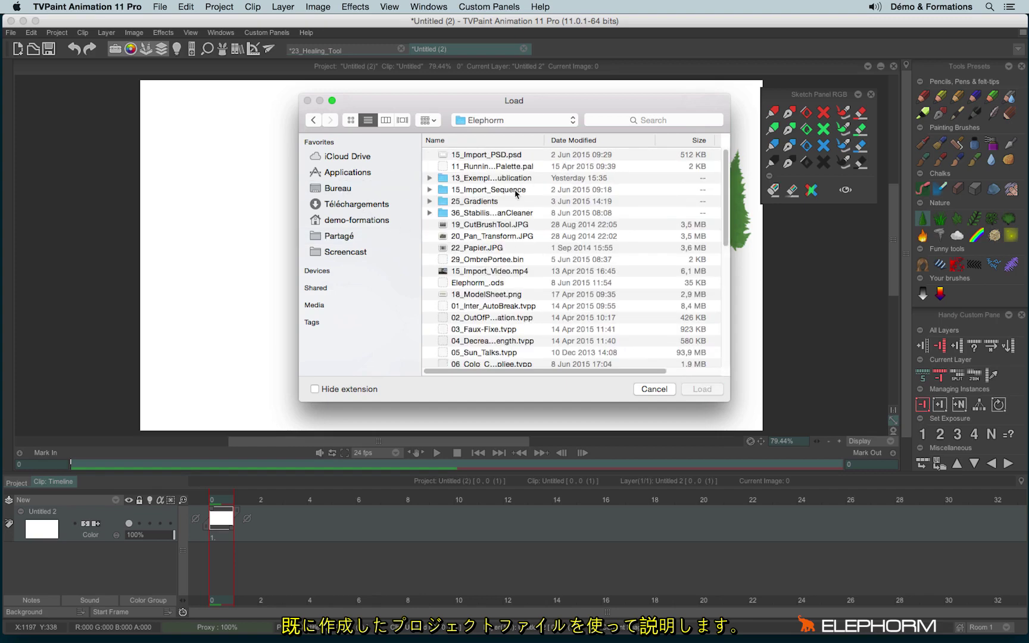
left_click(518, 144)
scroll(728, 210, "down", 3)
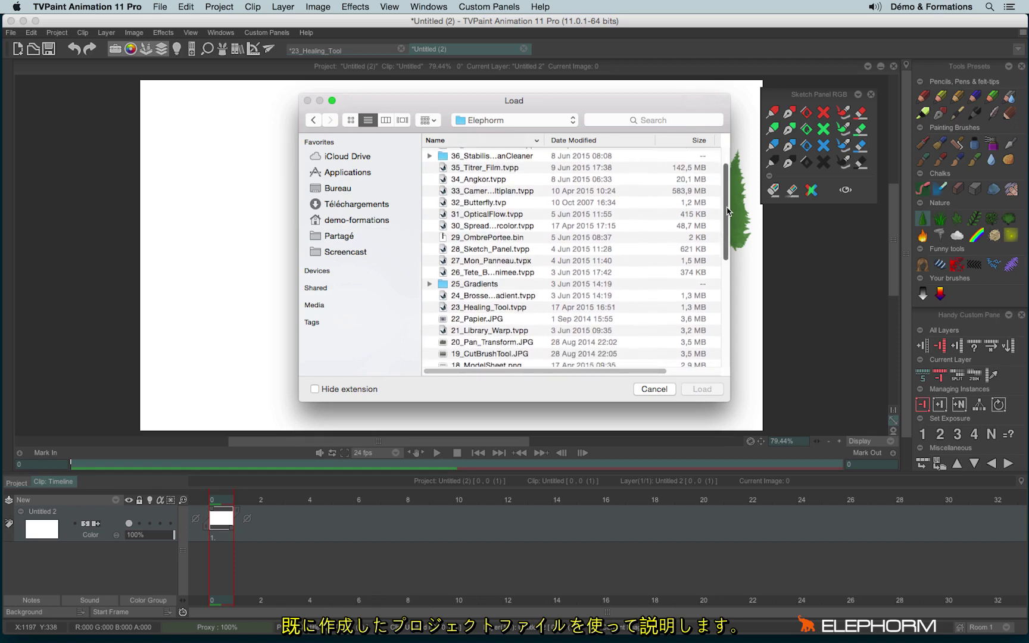
left_click_drag(728, 207, 732, 225)
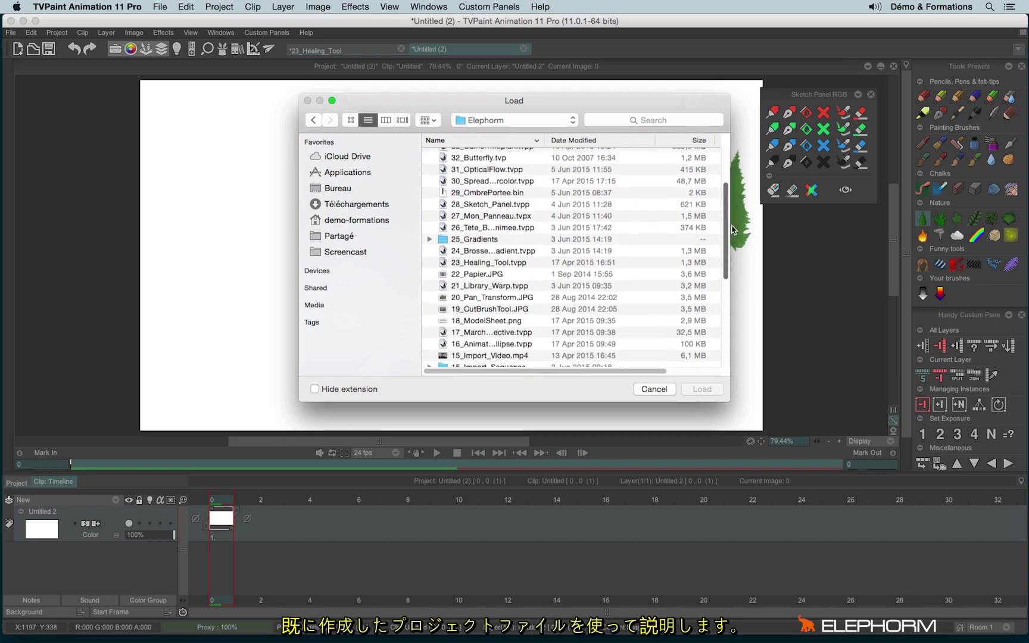
left_click(490, 203)
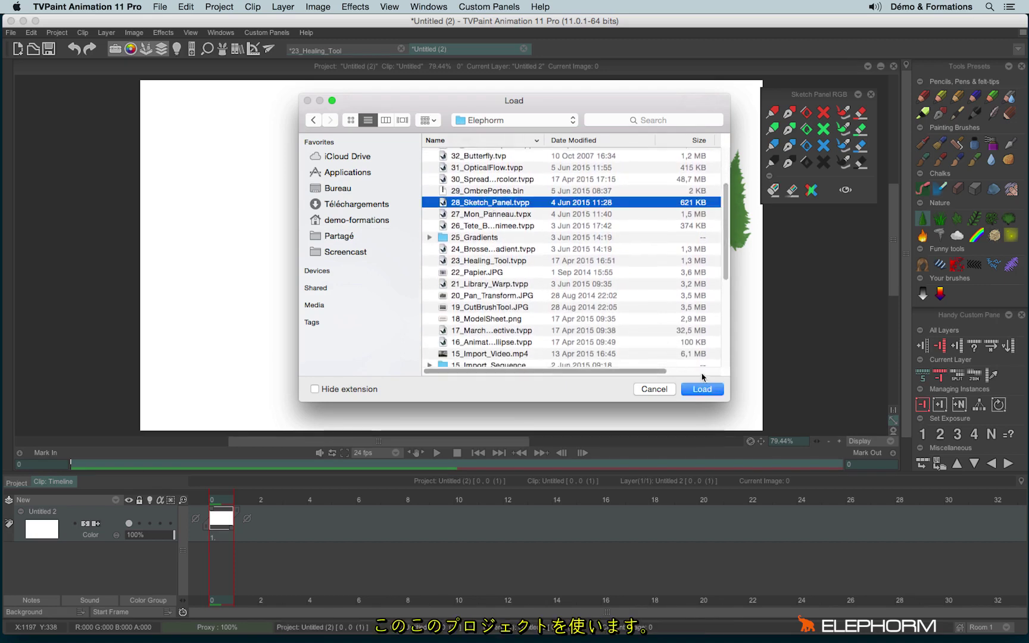
left_click(702, 388)
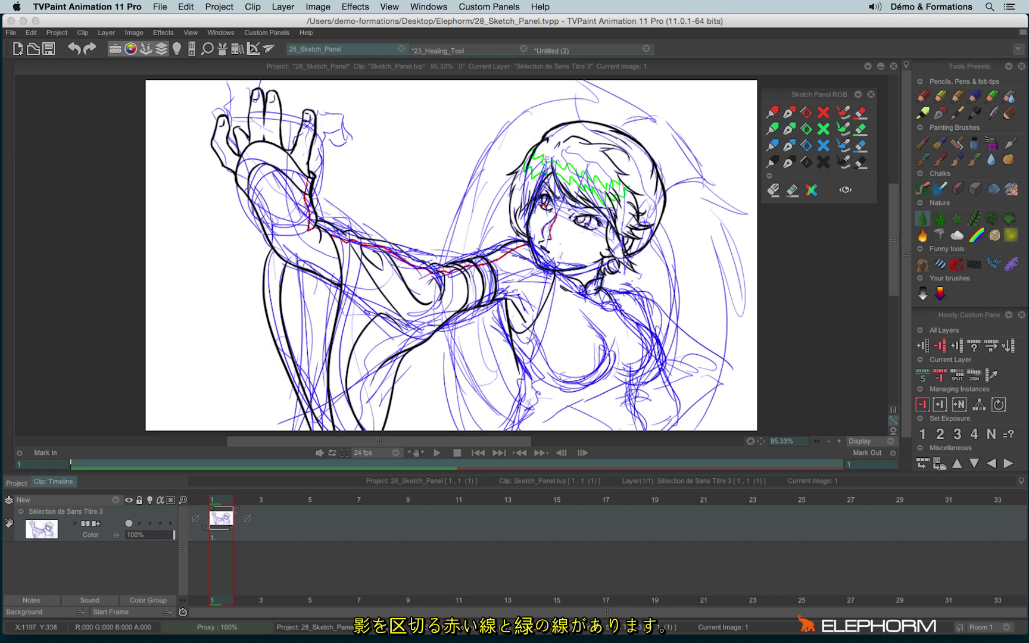
- Switch from the tree custom brush to the Pen Brush tool
left_click(612, 195)
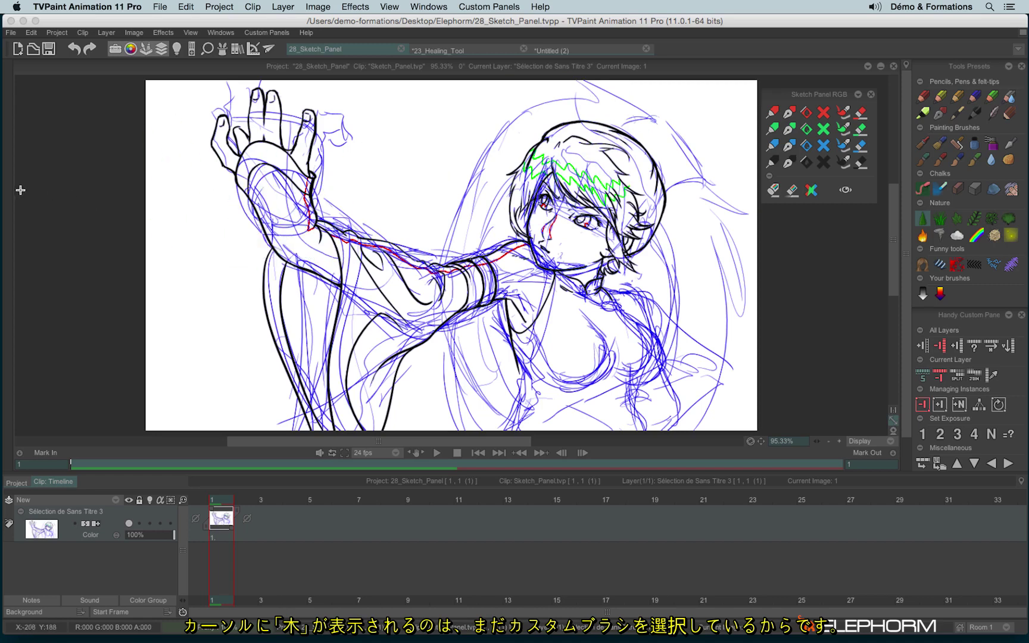
mouse_move(6, 193)
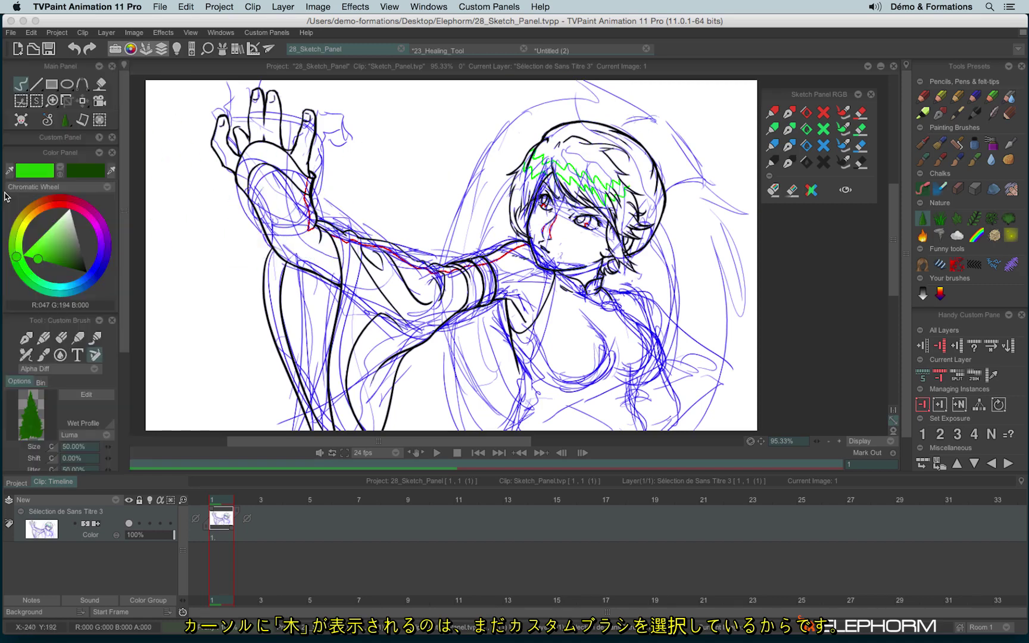
left_click(31, 339)
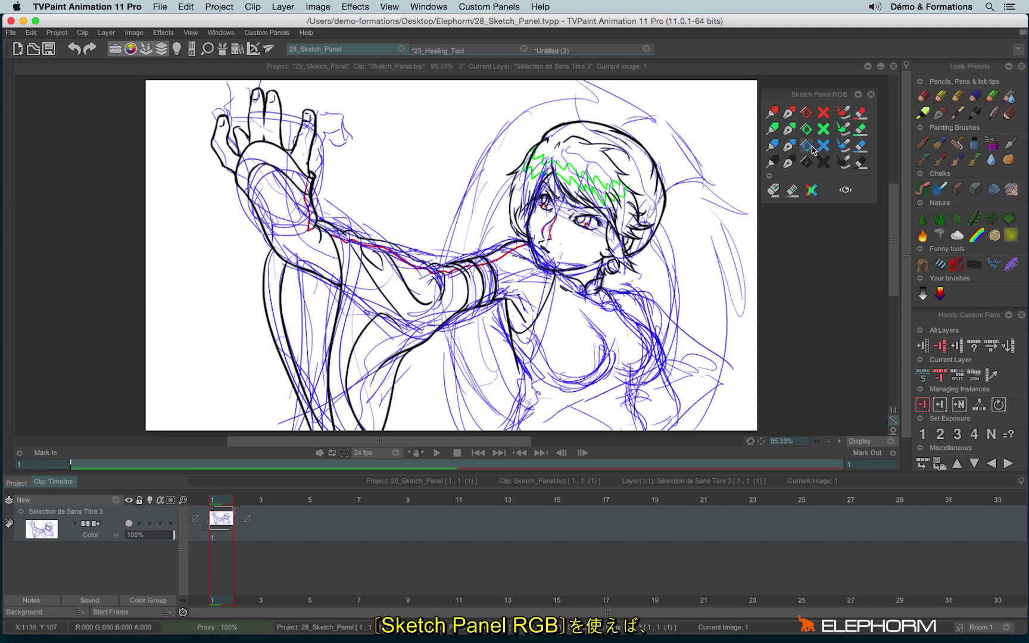
- Erase blue sketch lines across the drawing, the green hair line and the red arm line with Sketch Panel RGB's color-specific erasers
left_click(861, 145)
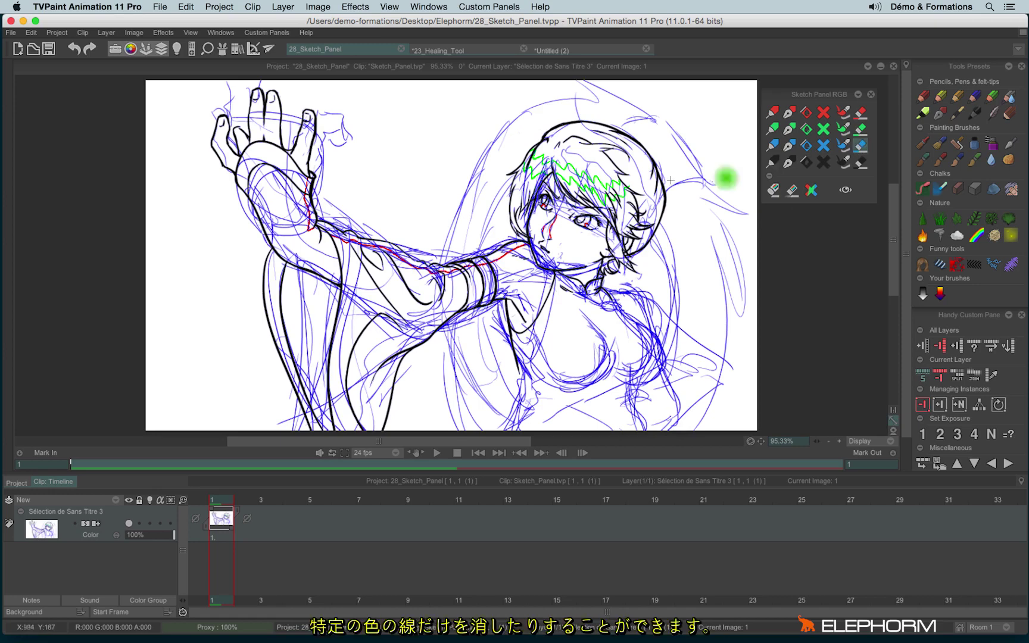
mouse_move(461, 165)
left_mouse_down()
mouse_move(476, 191)
mouse_move(572, 197)
mouse_move(536, 286)
mouse_move(531, 373)
mouse_move(685, 387)
mouse_move(297, 220)
mouse_move(312, 288)
mouse_move(384, 426)
left_mouse_up()
left_click(861, 129)
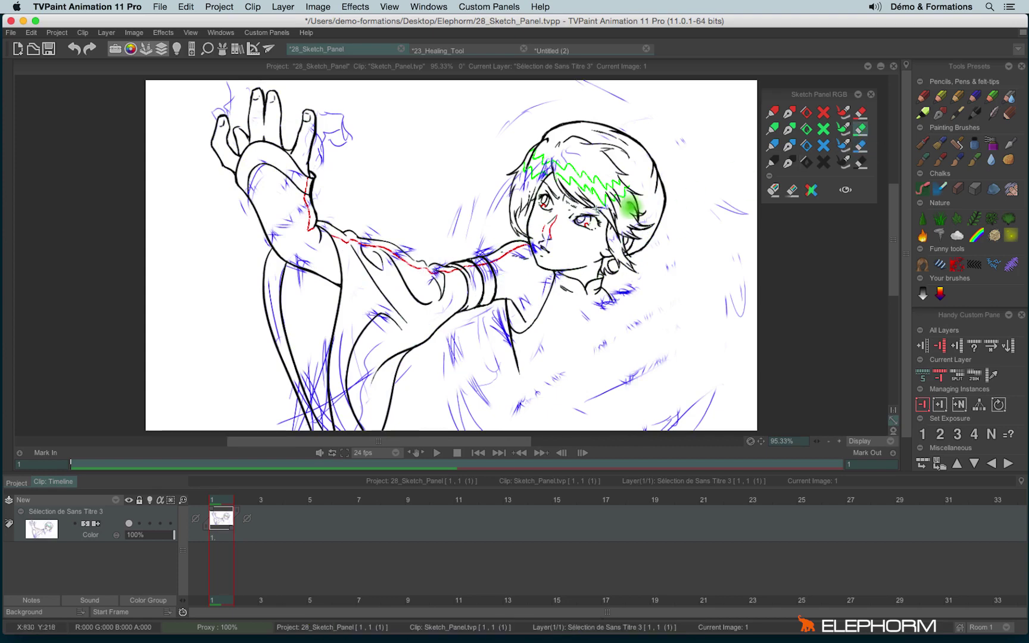
mouse_move(554, 134)
left_mouse_down()
mouse_move(595, 182)
mouse_move(622, 192)
left_mouse_up()
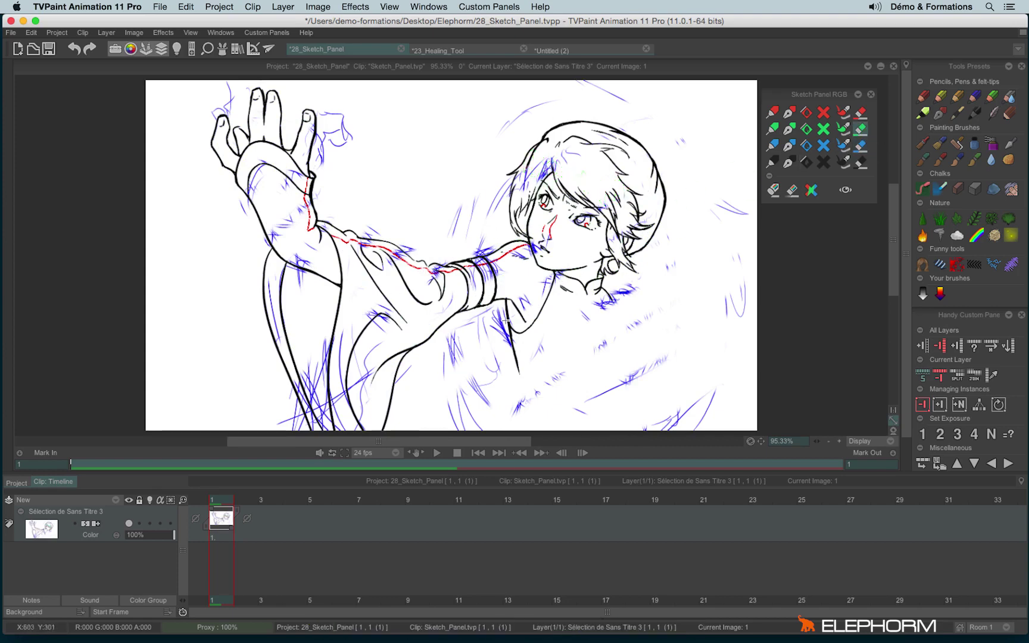
left_click(861, 112)
mouse_move(325, 237)
left_mouse_down()
mouse_move(476, 269)
mouse_move(530, 250)
left_mouse_up()
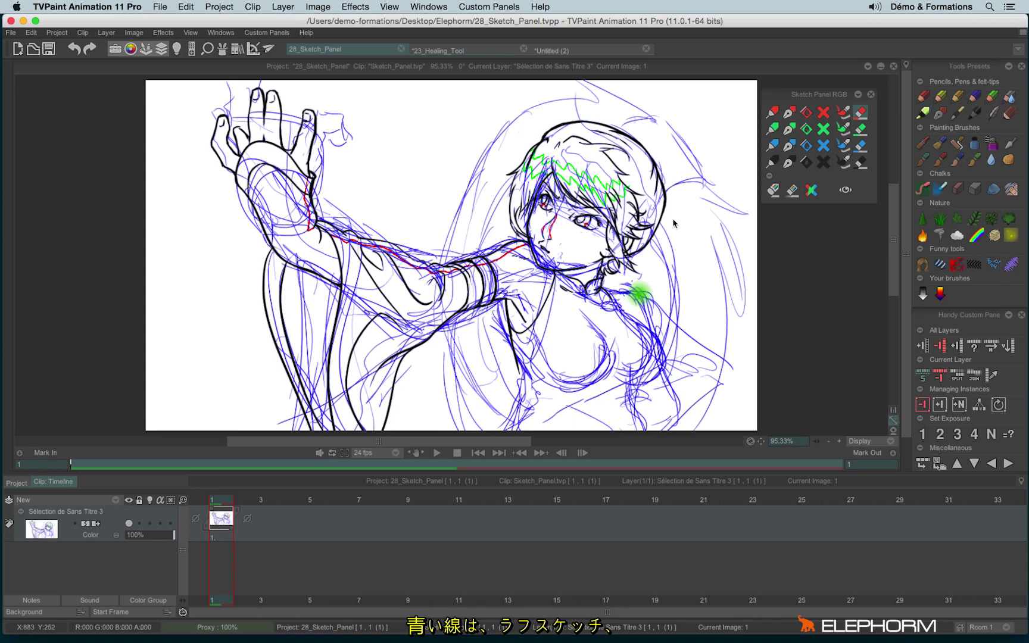
- Sketch a blue oval between the hand and head, outline it in black, and add red and green marking lines with the Sketch Panel RGB pens
left_click(789, 145)
mouse_move(409, 146)
left_mouse_down()
mouse_move(420, 134)
mouse_move(432, 156)
left_mouse_up()
left_click(791, 163)
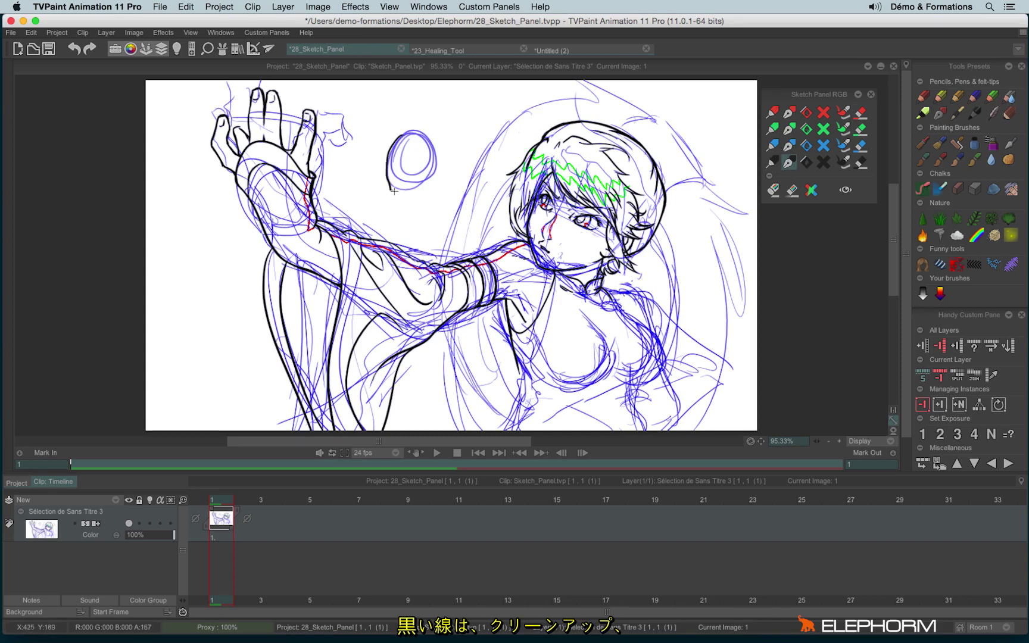
mouse_move(393, 190)
left_mouse_down()
mouse_move(433, 176)
mouse_move(428, 154)
mouse_move(438, 154)
mouse_move(394, 149)
mouse_move(395, 177)
mouse_move(419, 185)
left_mouse_up()
left_click(789, 112)
left_click(789, 129)
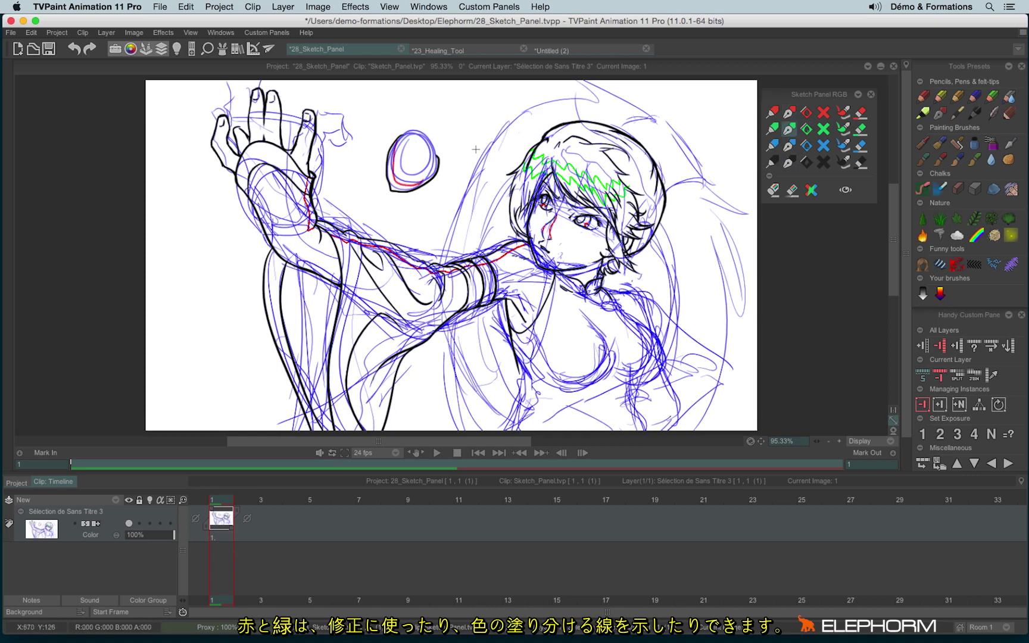
mouse_move(401, 141)
left_mouse_down()
mouse_move(437, 146)
mouse_move(440, 157)
left_mouse_up()
- Hide the colored sketch lines so that only the black line art is displayed
left_click(846, 191)
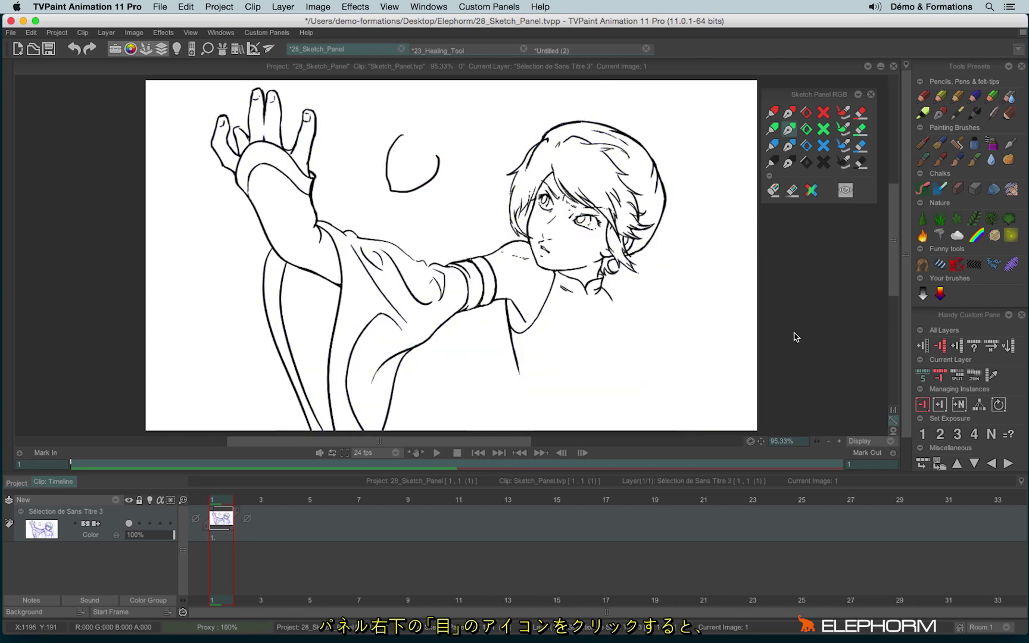
- Show the colored sketch lines again and open the Sketch Panel as a floating panel below Sketch Panel RGB
left_click(846, 190)
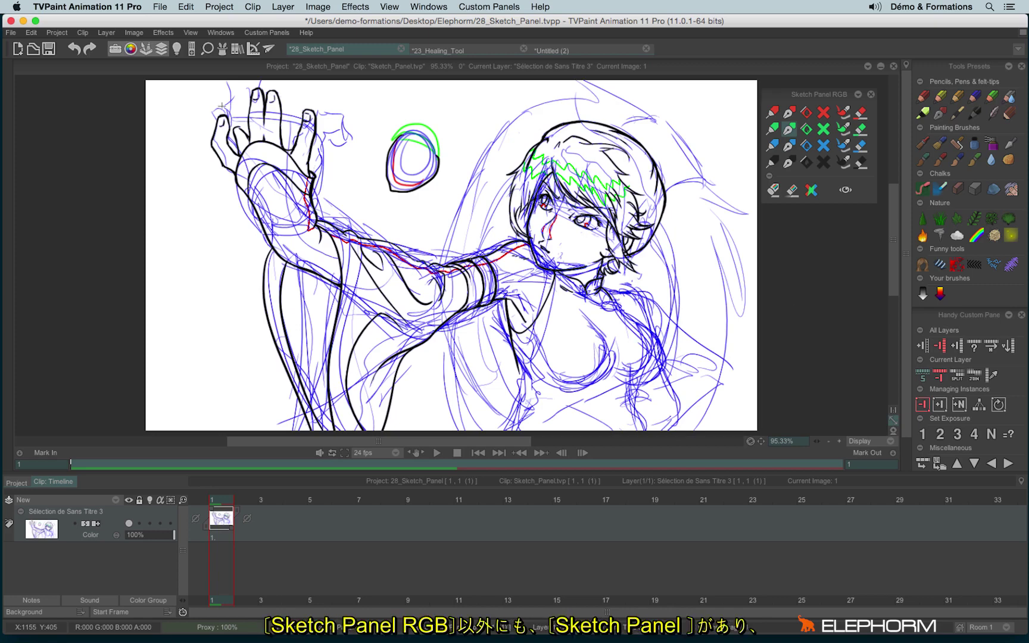
left_click(249, 34)
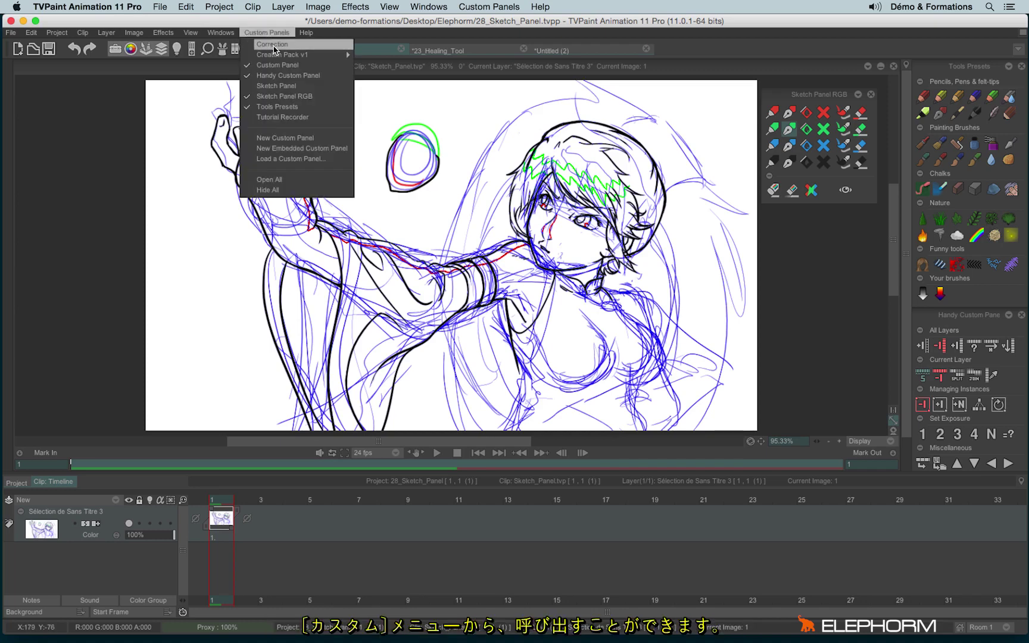
left_click(302, 88)
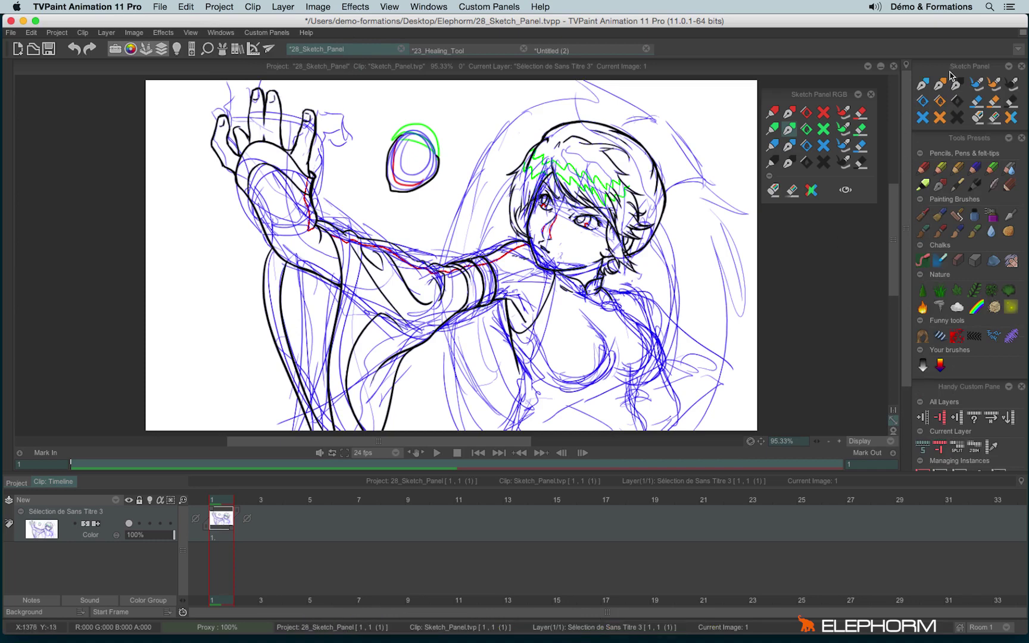
left_click_drag(956, 66, 805, 211)
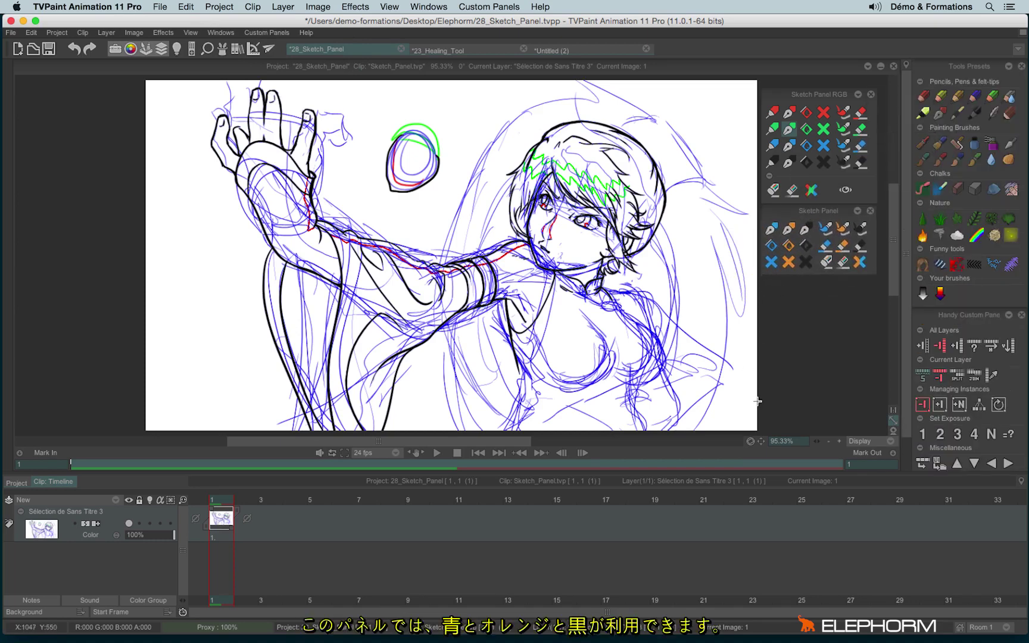
- Close the Sketch Panel, and swap the floating Sketch Panel RGB with the docked Handy Custom Panel
left_click(870, 211)
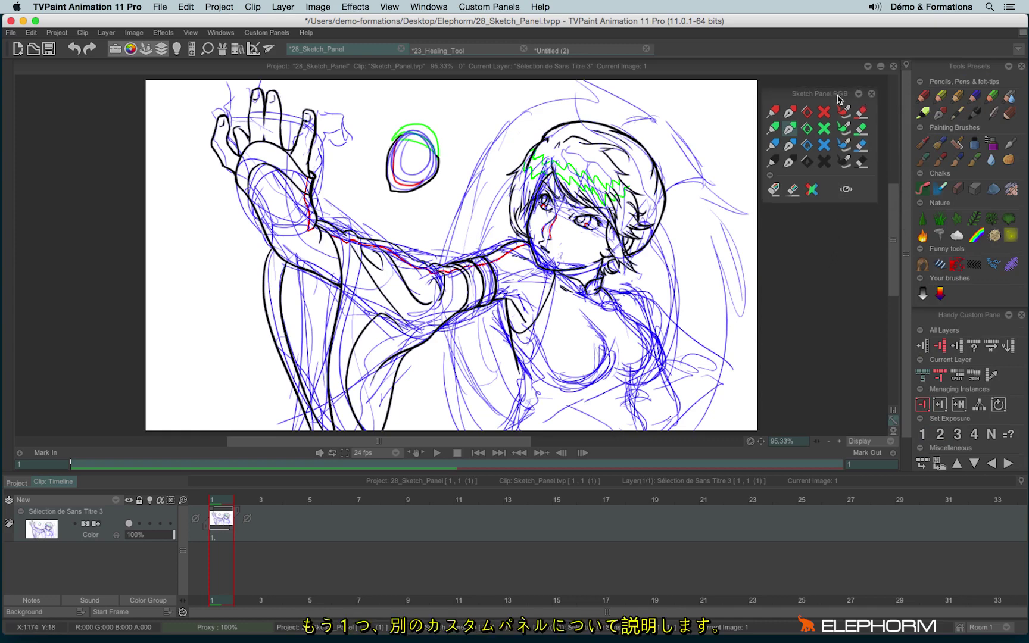
mouse_move(841, 94)
left_mouse_down()
mouse_move(983, 294)
mouse_move(783, 149)
mouse_move(833, 121)
left_mouse_up()
scroll(983, 292, "down", 5)
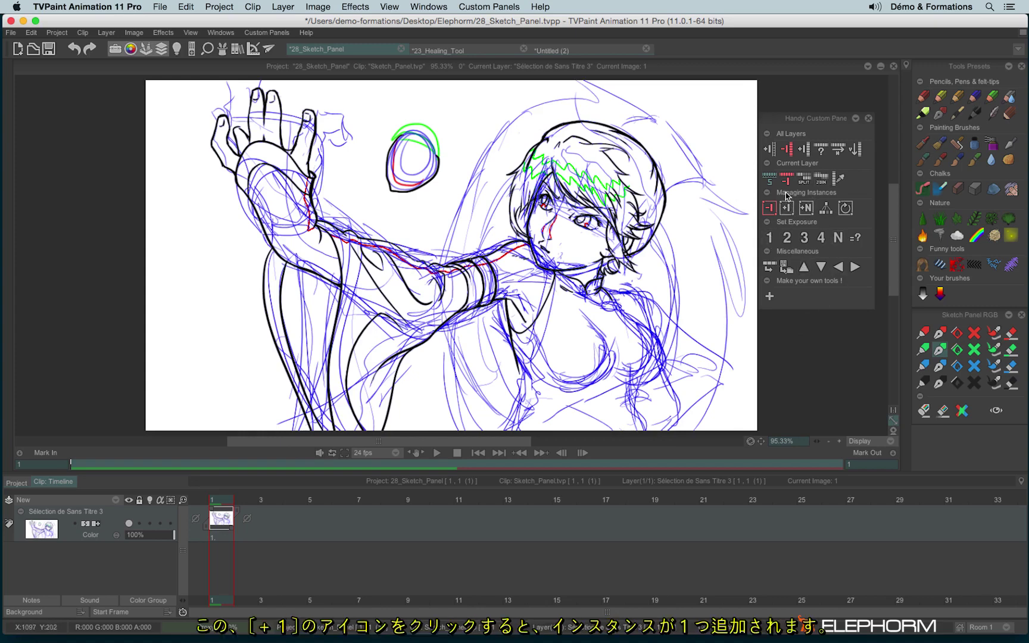
- Add four new instances to the current layer after the first drawing using the Handy Custom Panel
left_click(789, 212)
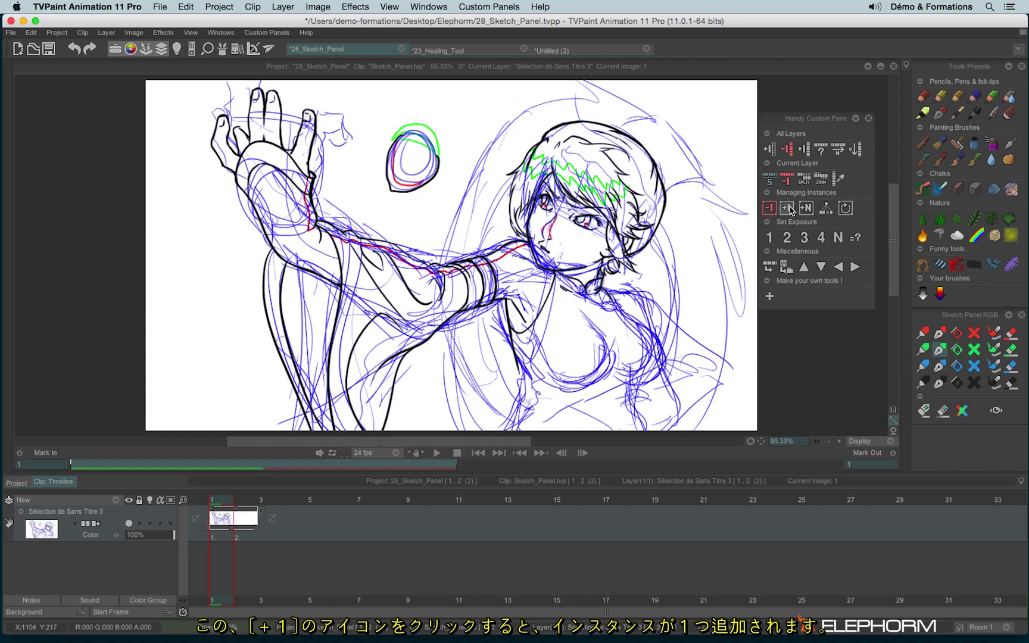
left_click(792, 214)
left_click(788, 207)
left_click(788, 208)
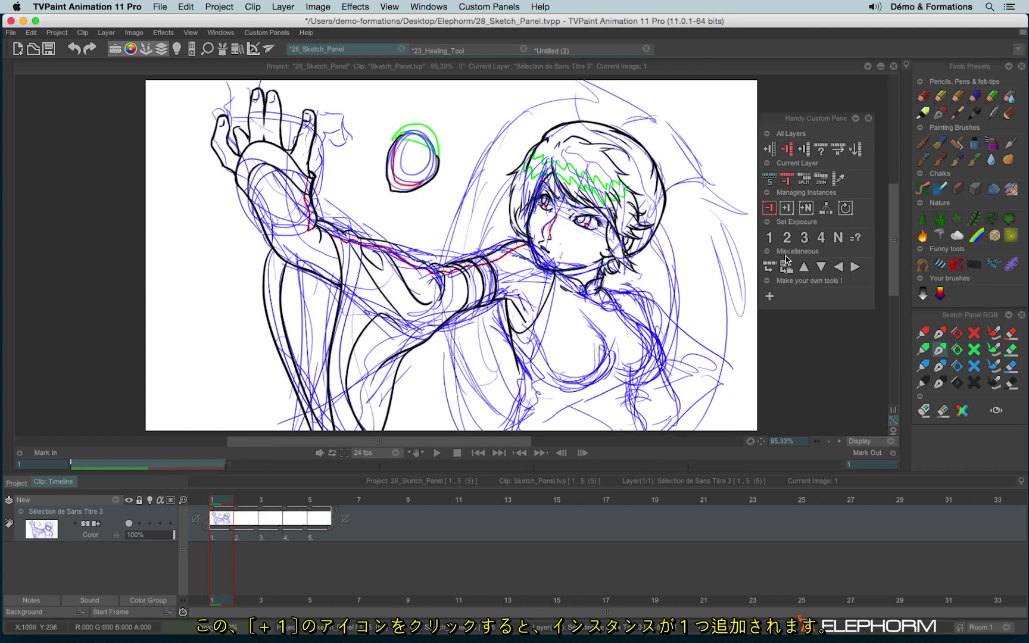
- Draw a green smiley face on frame 5 and insert three new instances before it
left_click(322, 514)
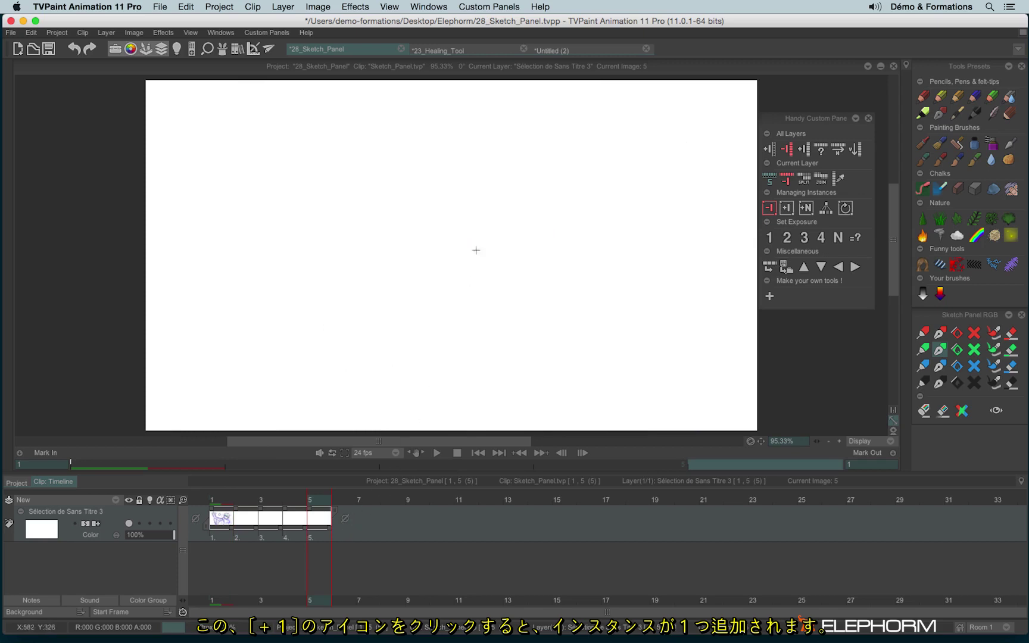
mouse_move(447, 200)
left_mouse_down()
mouse_move(512, 202)
mouse_move(453, 251)
mouse_move(470, 249)
mouse_move(458, 235)
left_mouse_up()
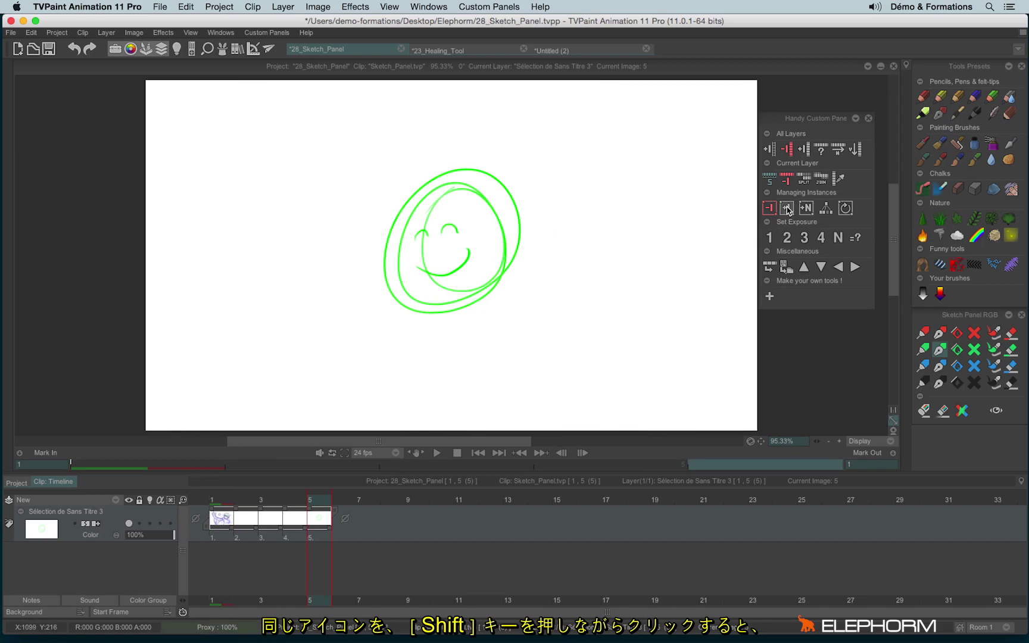
left_click(787, 208, "shift")
left_click(789, 210)
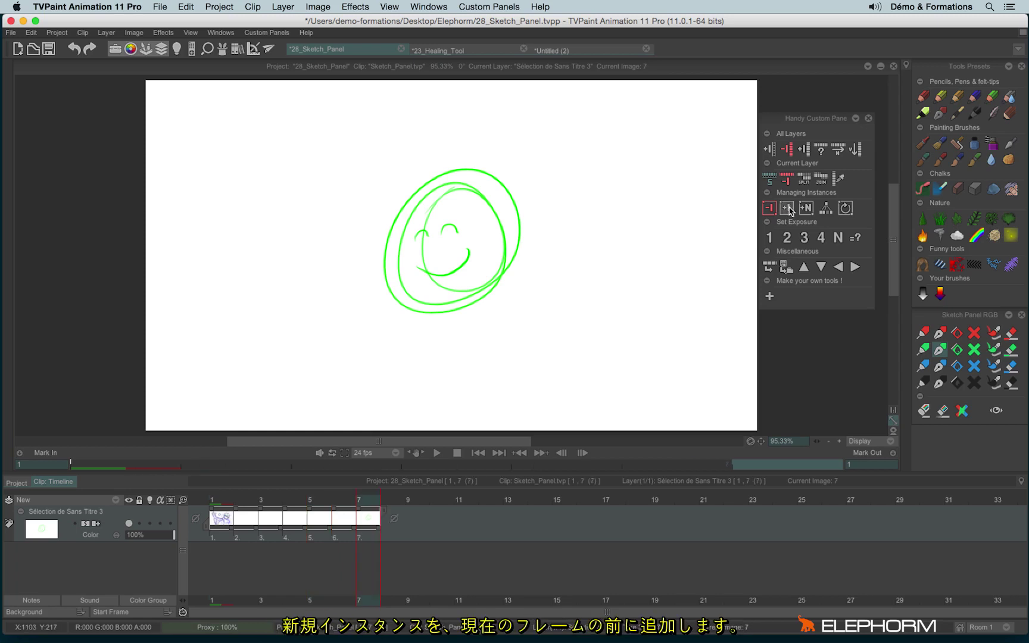
left_click(792, 210)
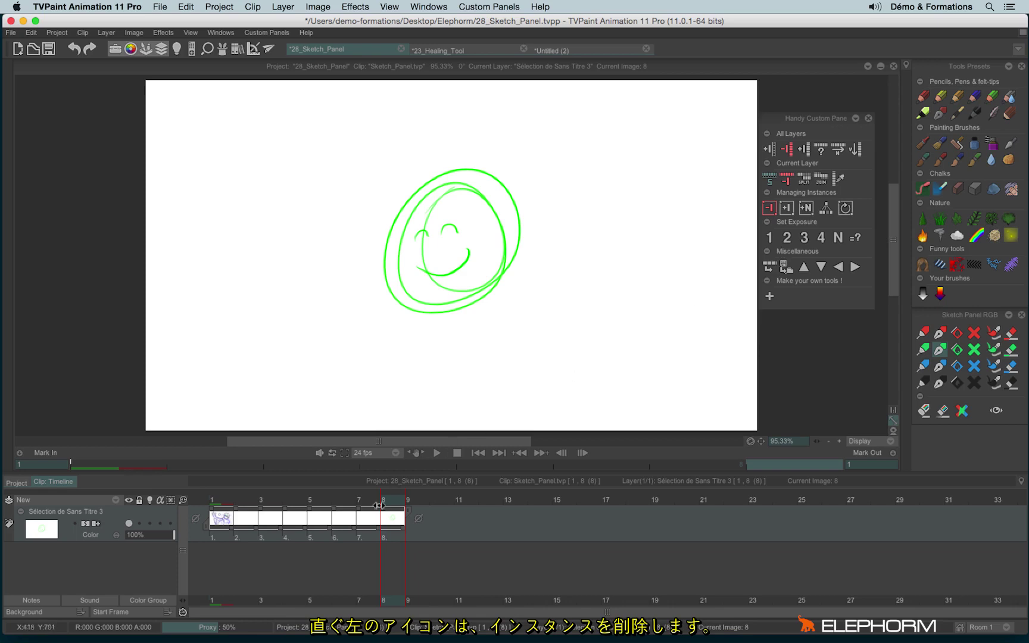
- Delete the empty instances at frames 6 and 5
left_click(338, 501)
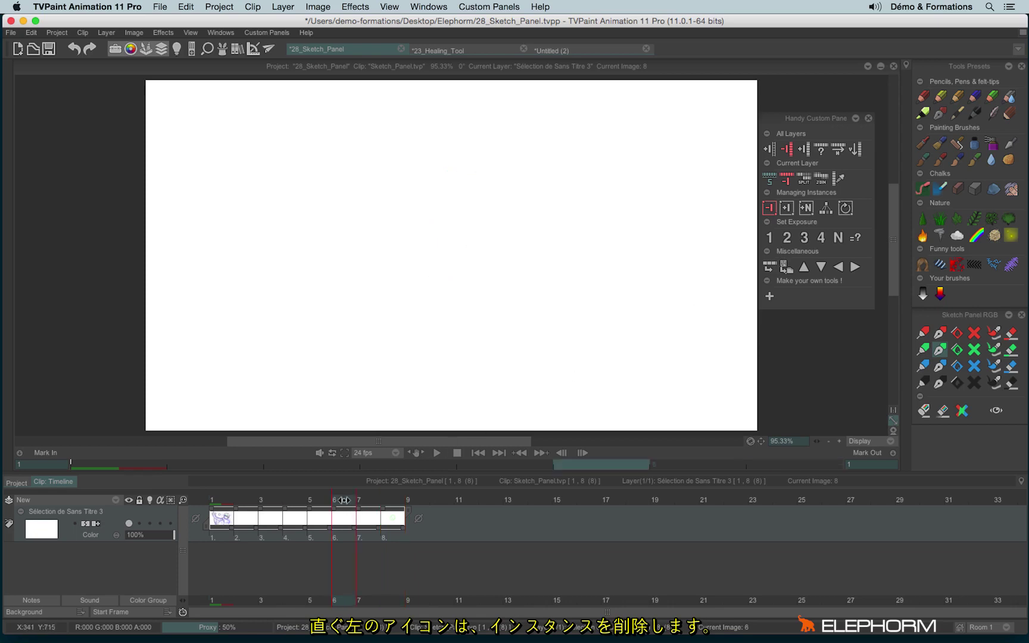
left_click(769, 209)
left_click(310, 512)
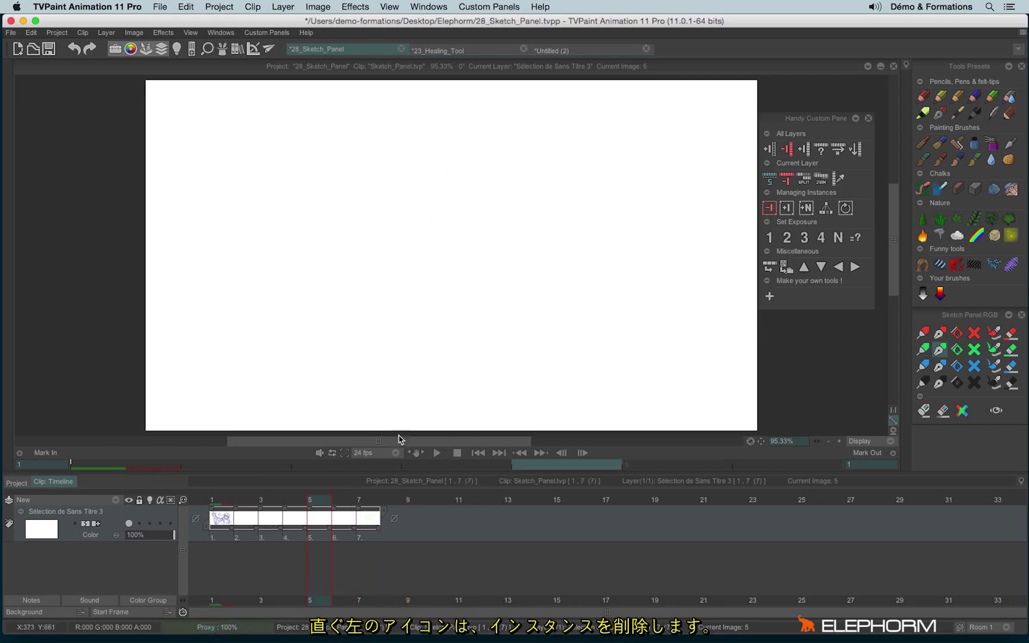
left_click(786, 210)
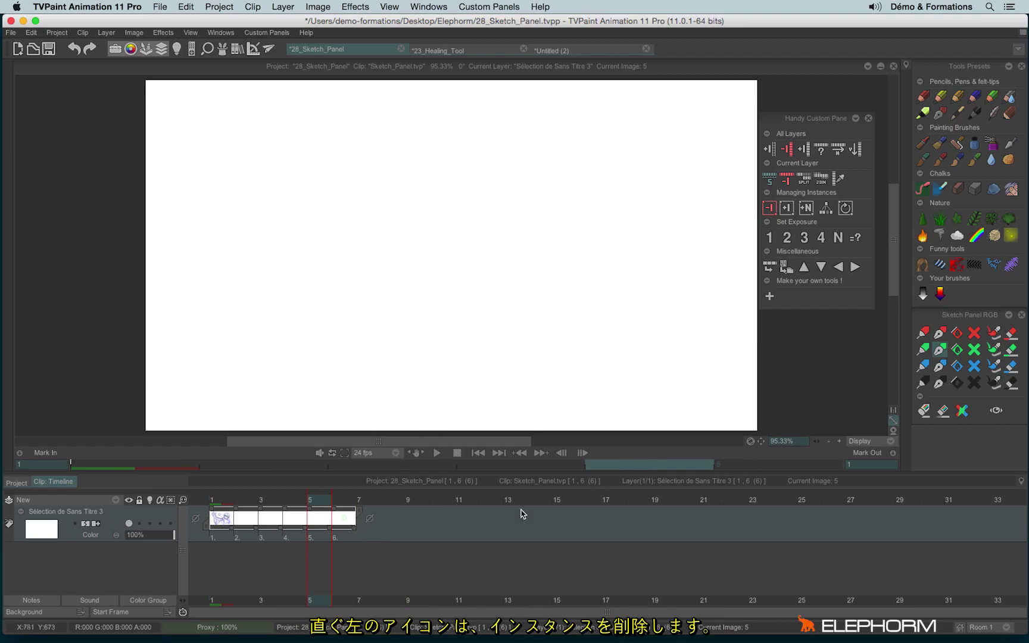
- Extend the first instance to 10 frames and the second to 8, and delete the entire first instance
left_click(216, 505)
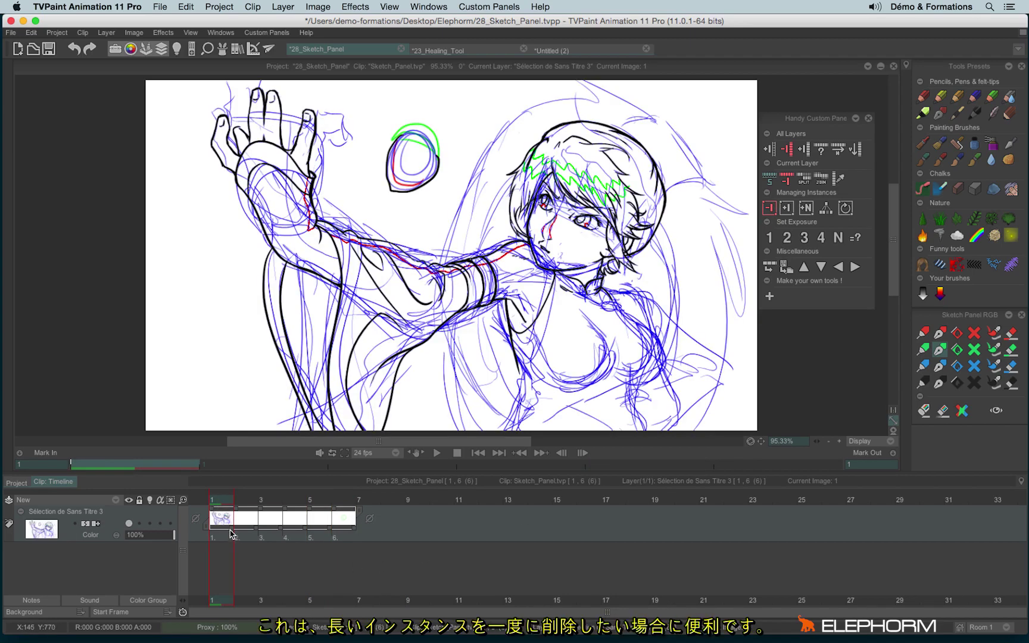
left_click_drag(243, 532, 650, 532)
left_click(226, 507)
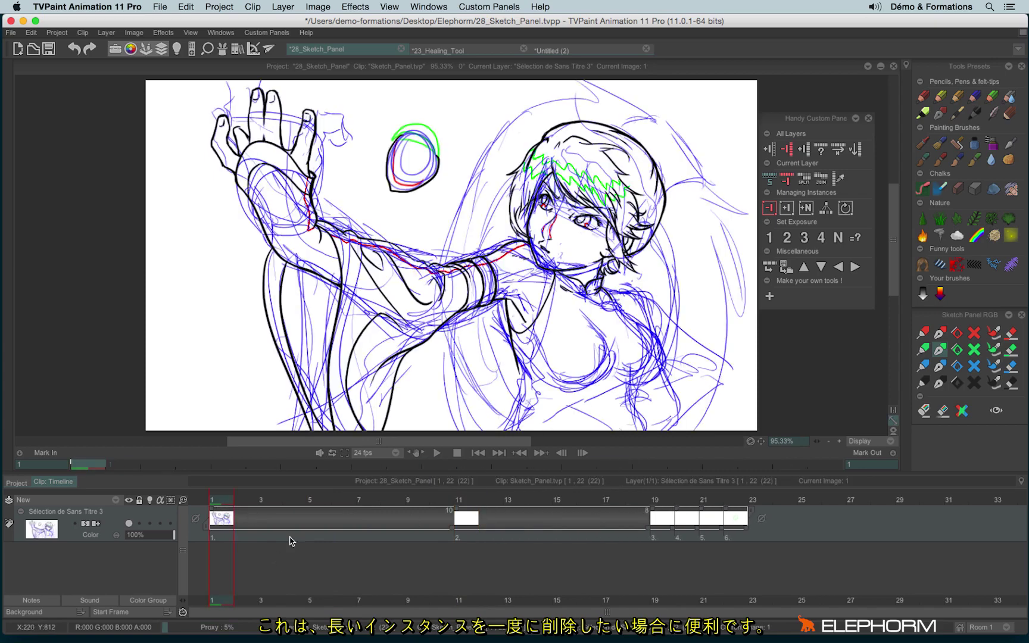
left_click(770, 208)
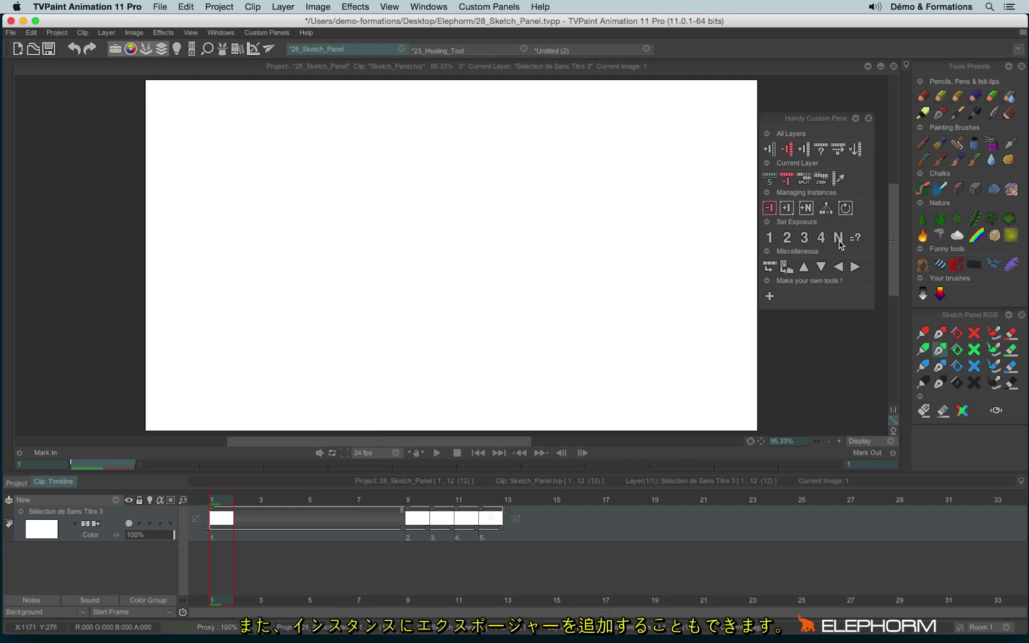
- Set the exposure of the instance at frame 9 to 2, 3 and 4 frames, and return it to 1
left_click(415, 500)
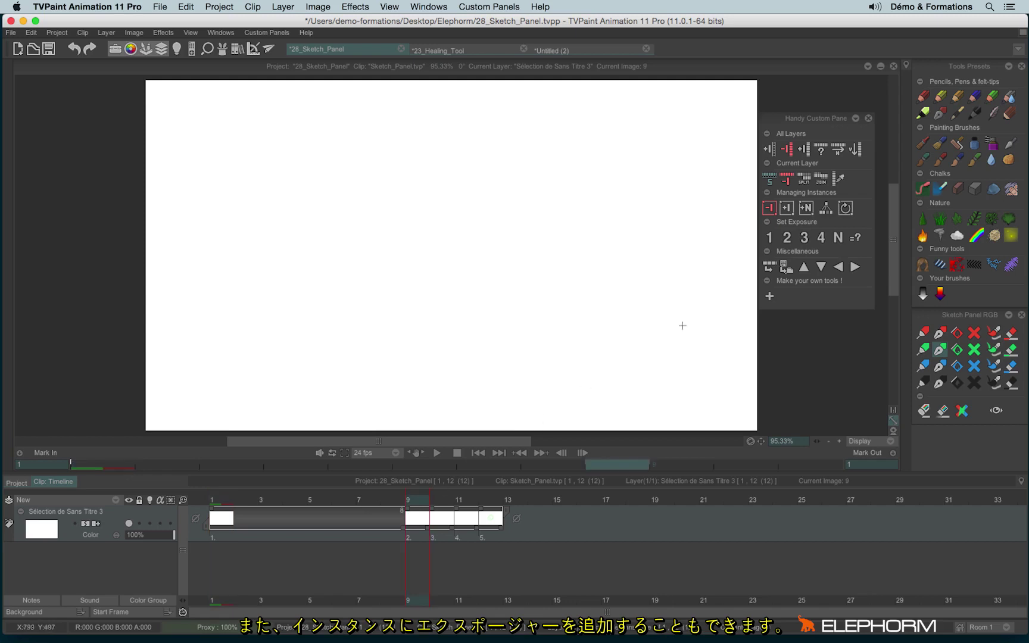
left_click(793, 242)
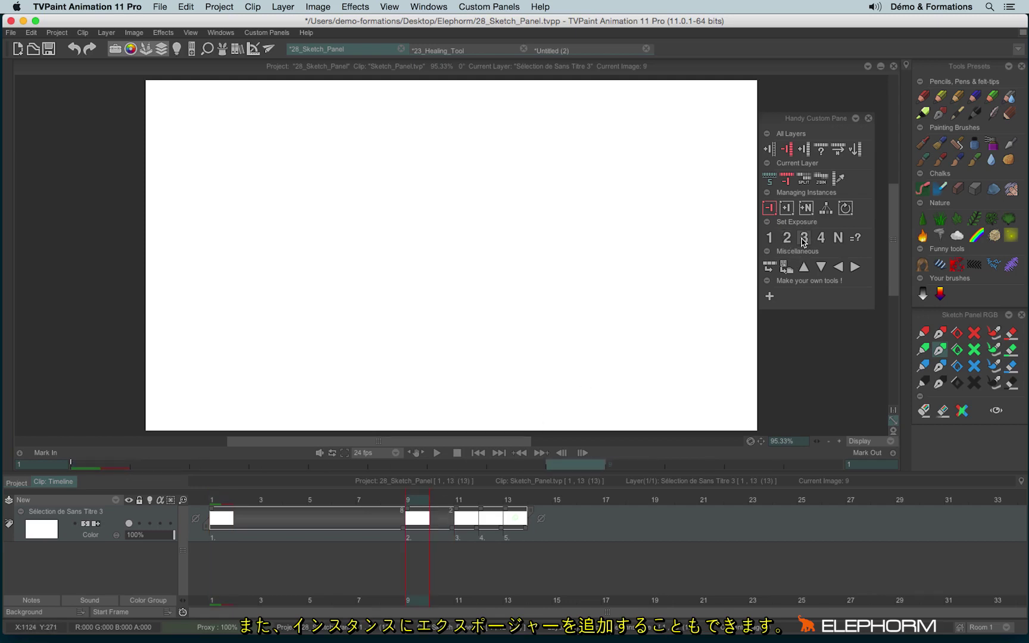
left_click(805, 239)
left_click(804, 240)
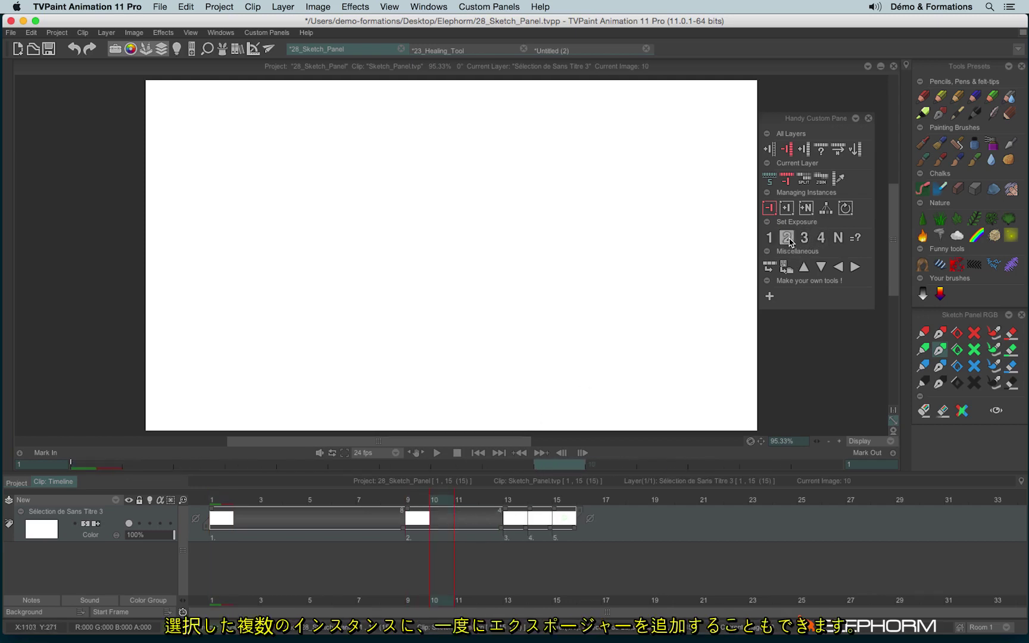
left_click(770, 237)
- Set the exposure of the last four instances to 3 frames all at once
mouse_move(413, 536)
left_mouse_down()
mouse_move(481, 539)
mouse_move(504, 566)
left_mouse_up()
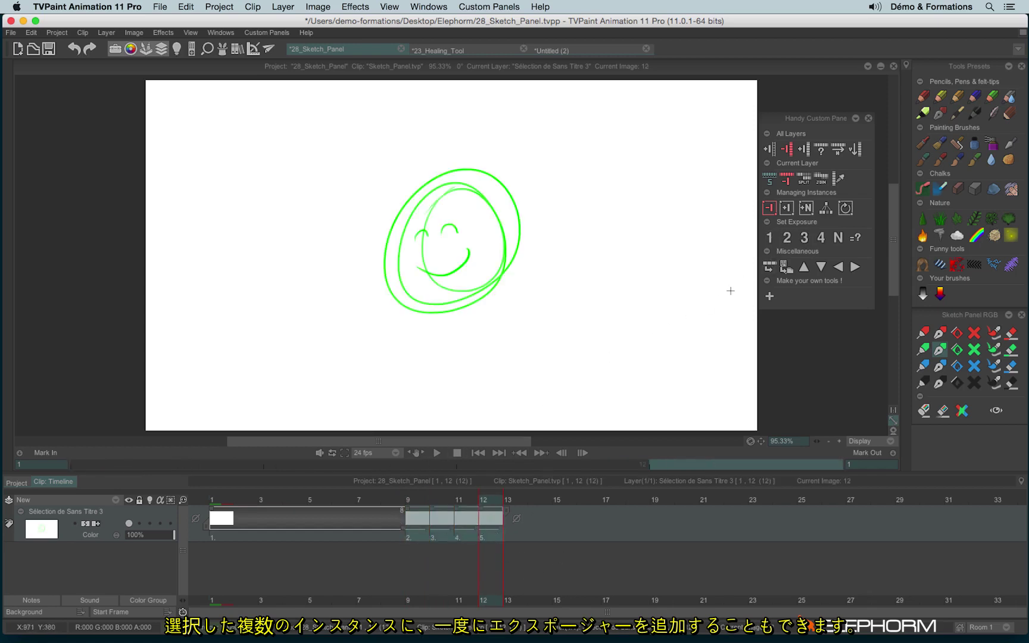
left_click(804, 238)
left_click(576, 577)
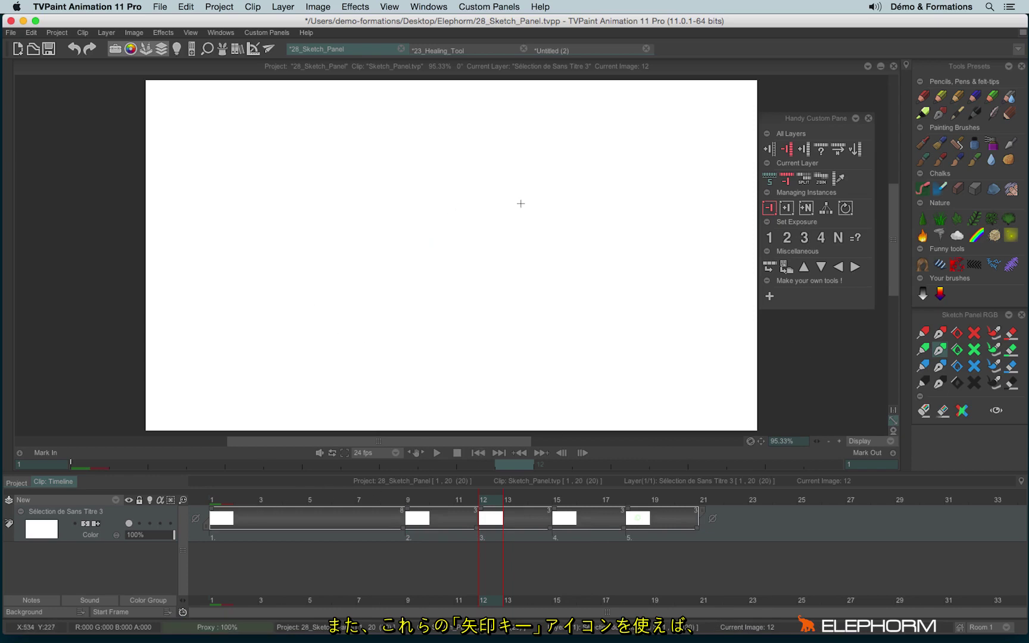
- Draw a rough blue square on frame 12 with the blue Sketch Panel RGB pen
left_click(939, 366)
left_click_drag(344, 184, 469, 161)
mouse_move(345, 186)
left_mouse_down()
mouse_move(404, 286)
mouse_move(483, 143)
left_mouse_up()
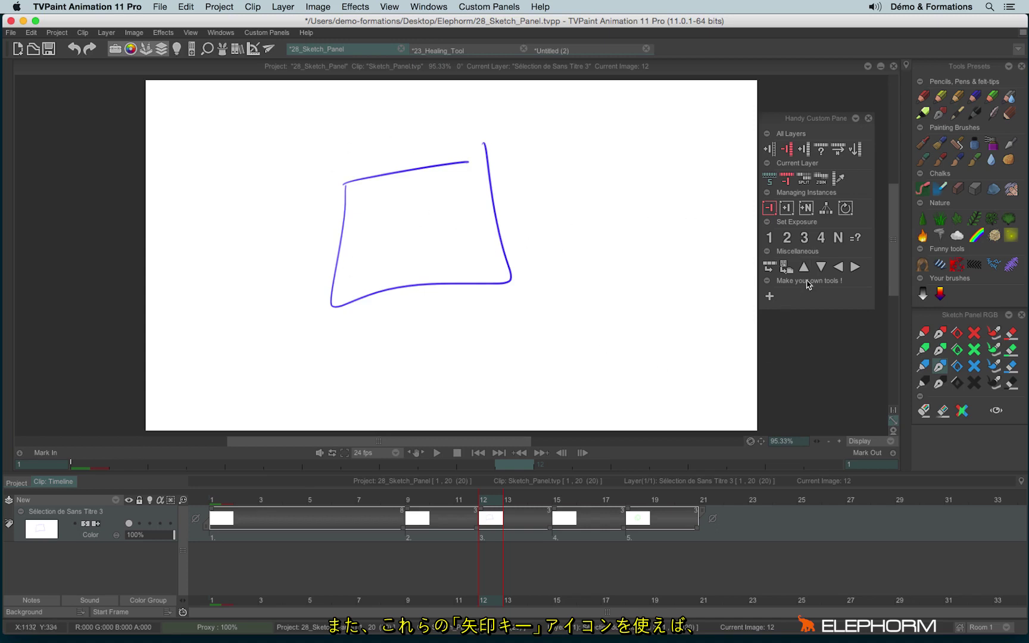
- Nudge the blue square vertically pixel by pixel, ending slightly lower on the canvas
left_click(820, 267)
left_click(820, 268)
left_click(821, 267)
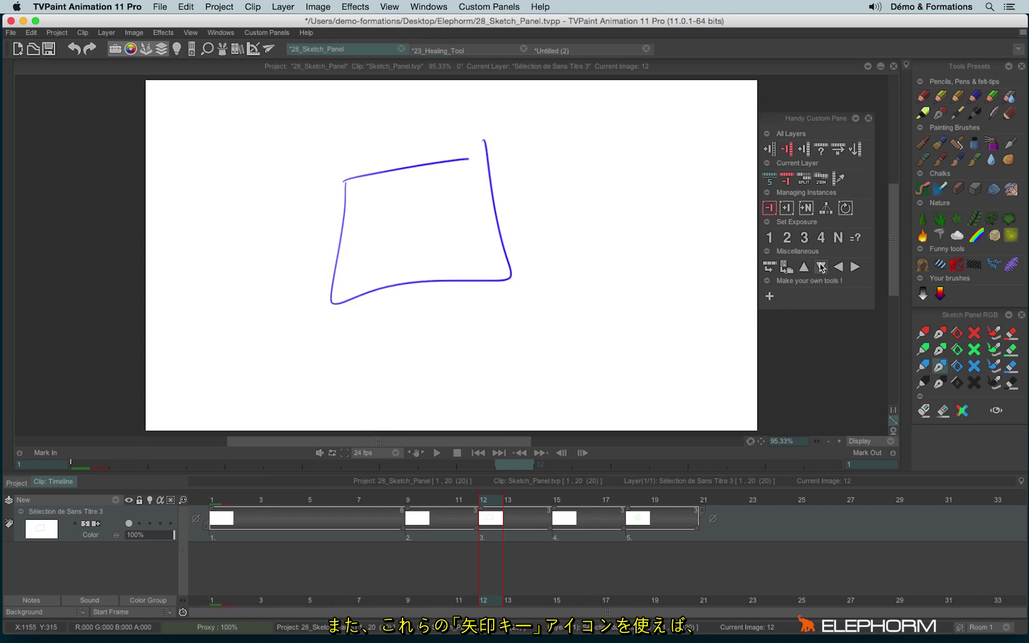
left_click(821, 267)
left_click(821, 267)
left_click(821, 267)
left_click(820, 267)
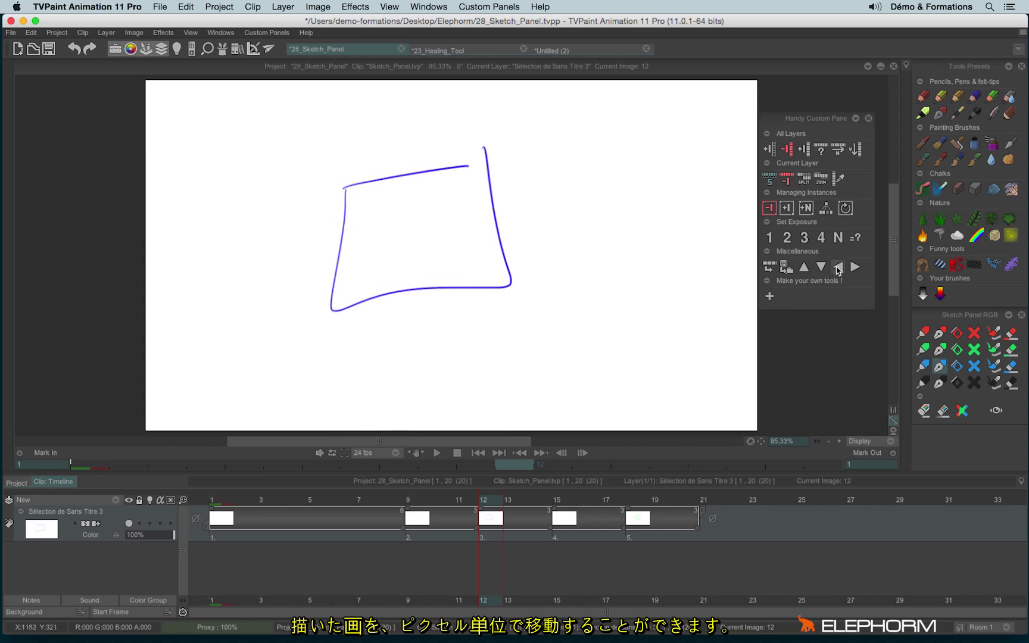
- Nudge the blue square pixel by pixel to its left, and then further back to its right
left_click(838, 268)
left_click(838, 268)
left_click(838, 268)
left_click(838, 268)
left_click(838, 268)
left_click(857, 268)
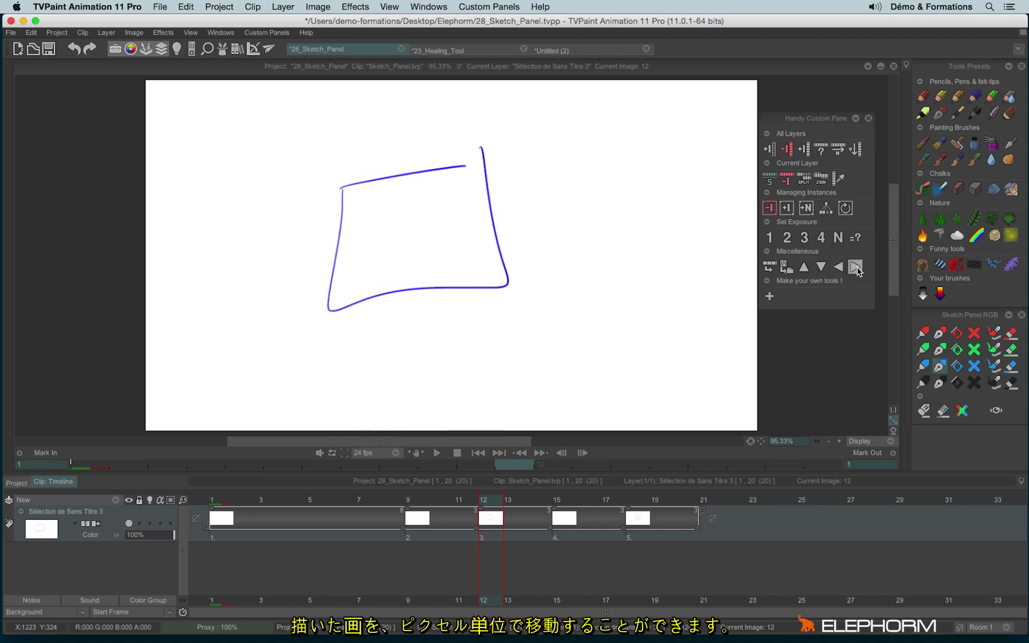
left_click(857, 269)
left_click(858, 268)
left_click(857, 268)
left_click(857, 269)
left_click(858, 269)
left_click(858, 268)
left_click(857, 268)
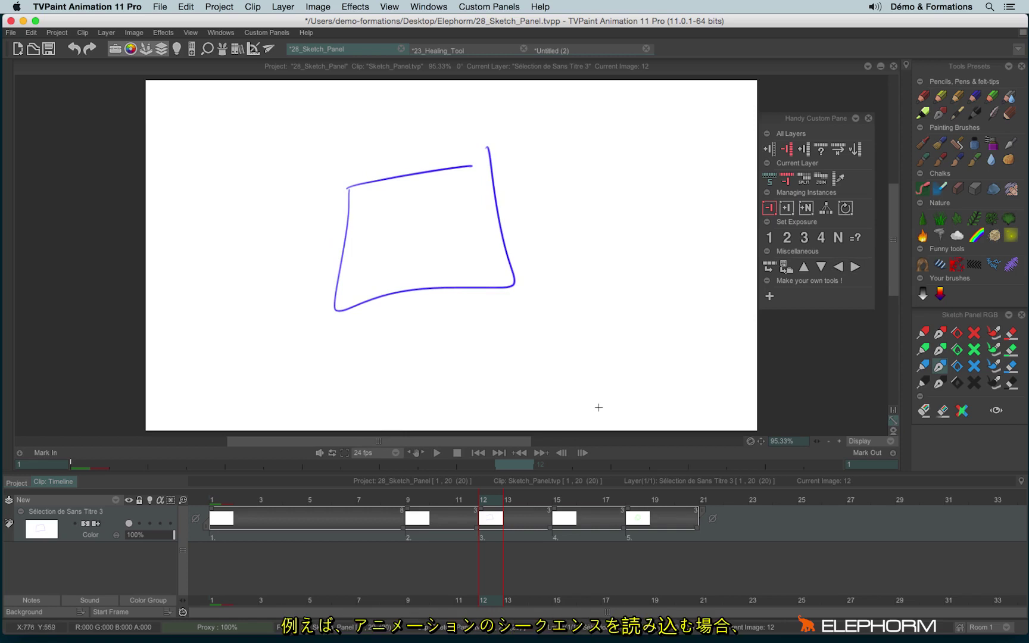
- Load the file 15_Import_PSD.psd from the Elephorm folder as a new project
key("super+o")
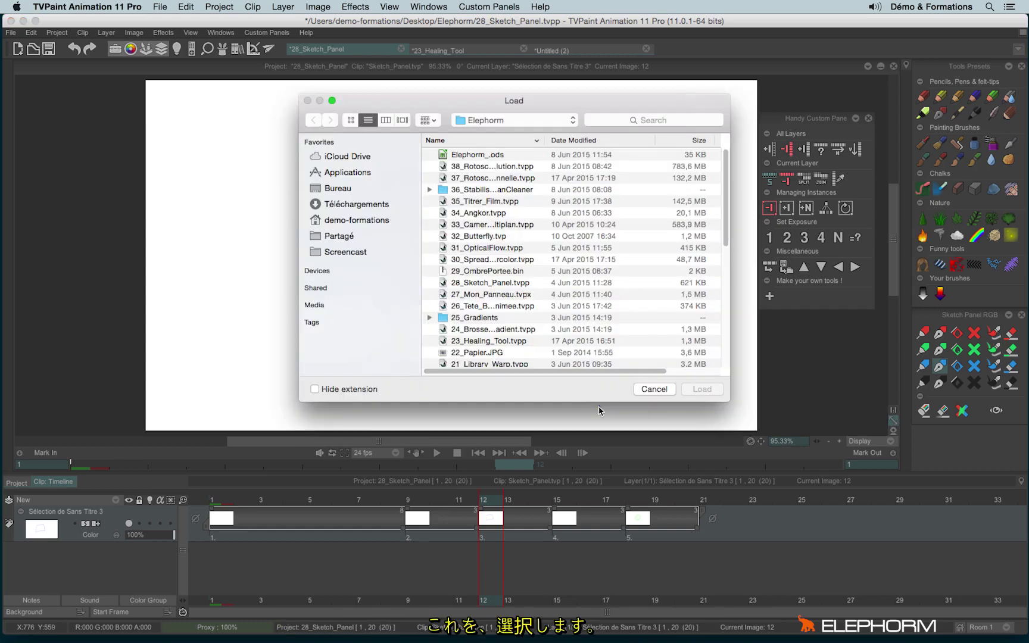
left_click_drag(723, 205, 727, 244)
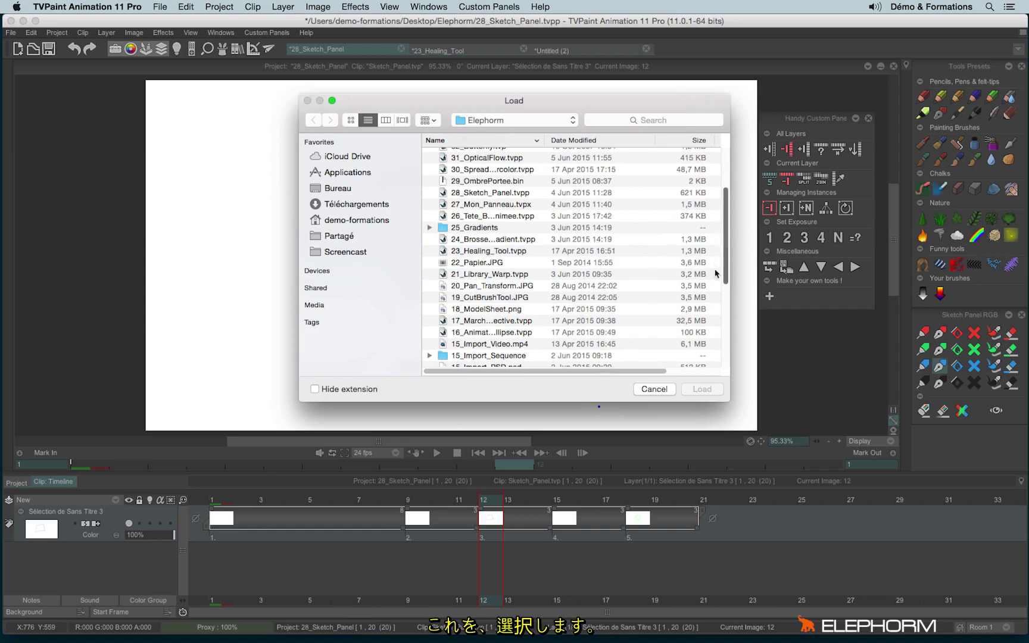
left_click_drag(727, 265, 727, 281)
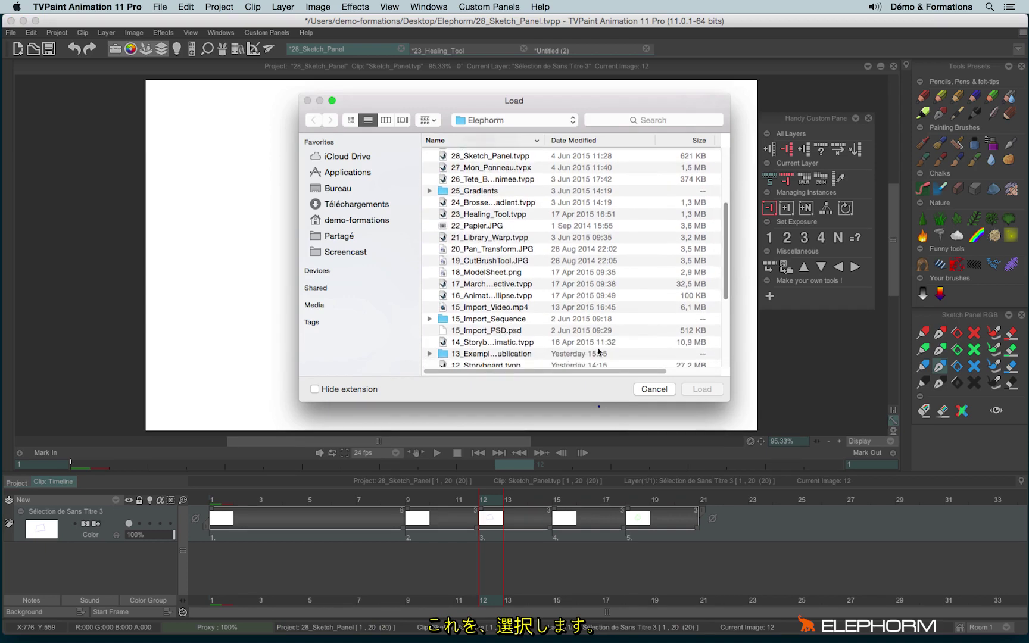
left_click(469, 331)
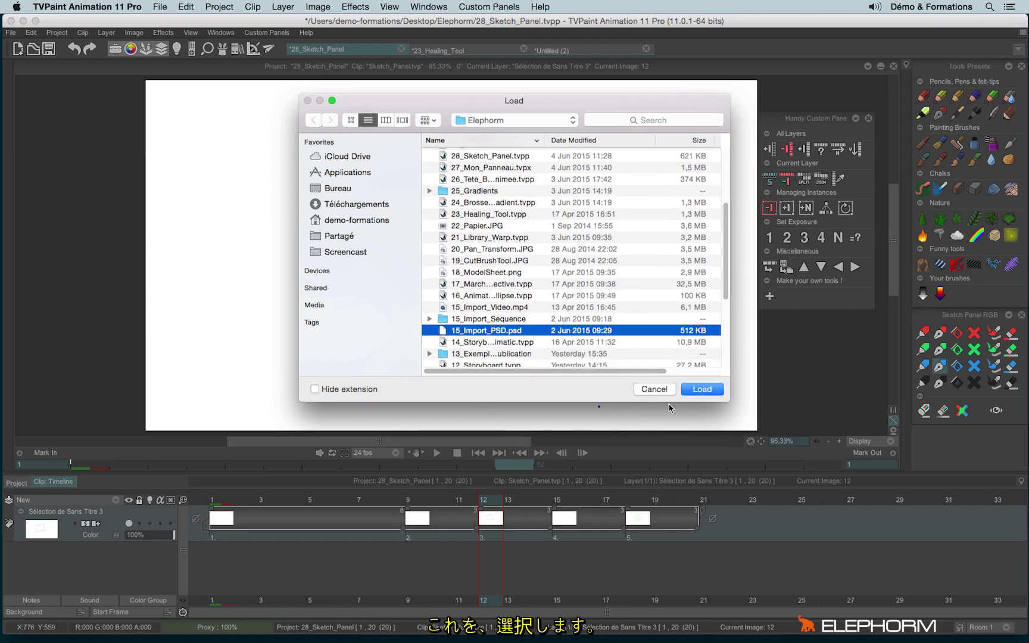
left_click(703, 390)
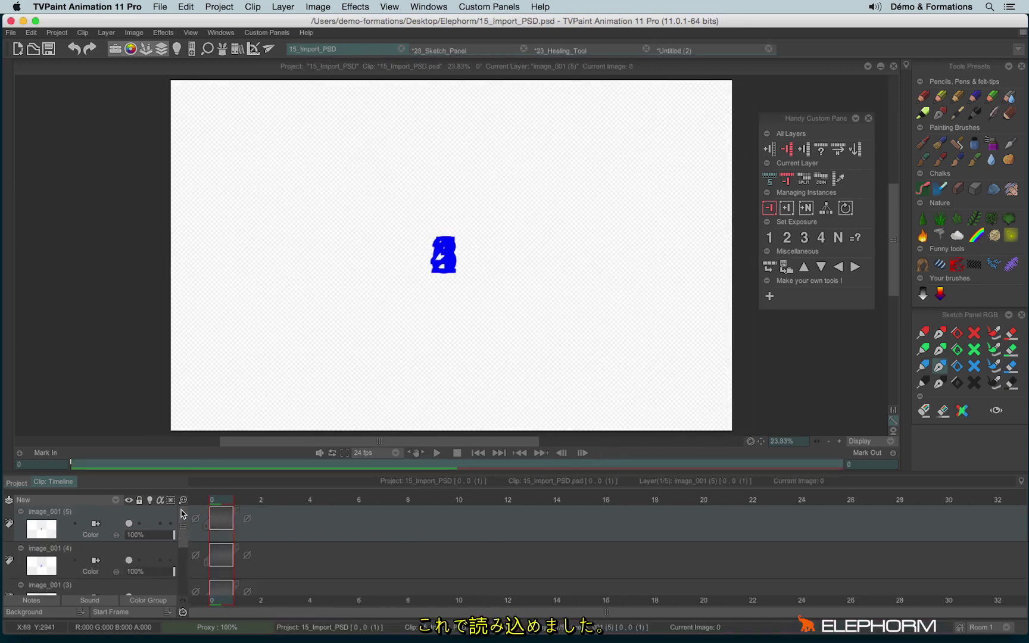
- Gather the images of all the imported PSD layers into one layer as a sequence of consecutive instances
scroll(181, 530, "down", 3)
scroll(178, 530, "up", 3)
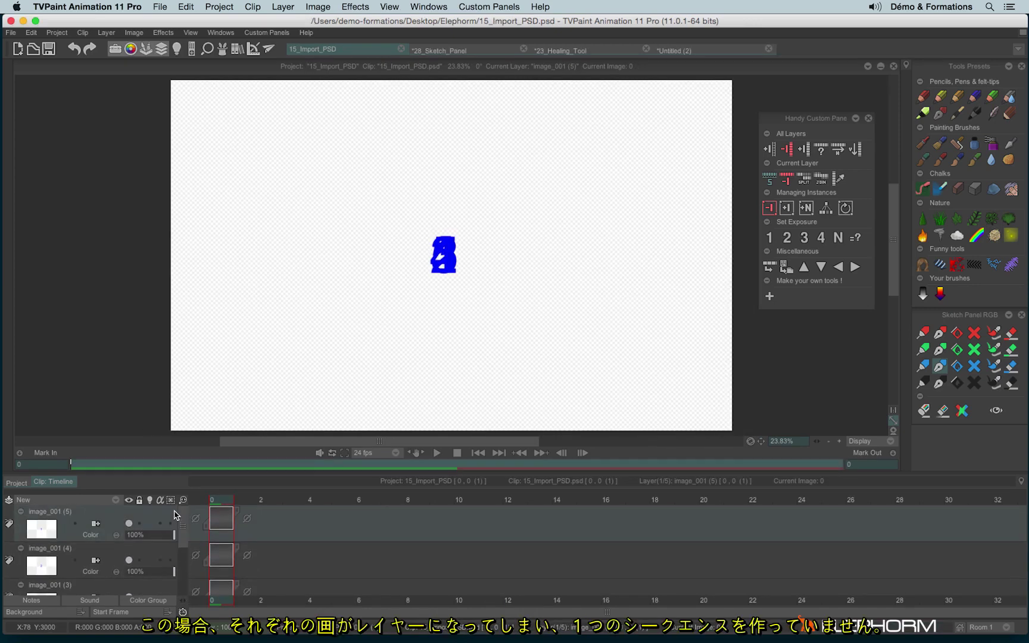
scroll(173, 514, "down", 5)
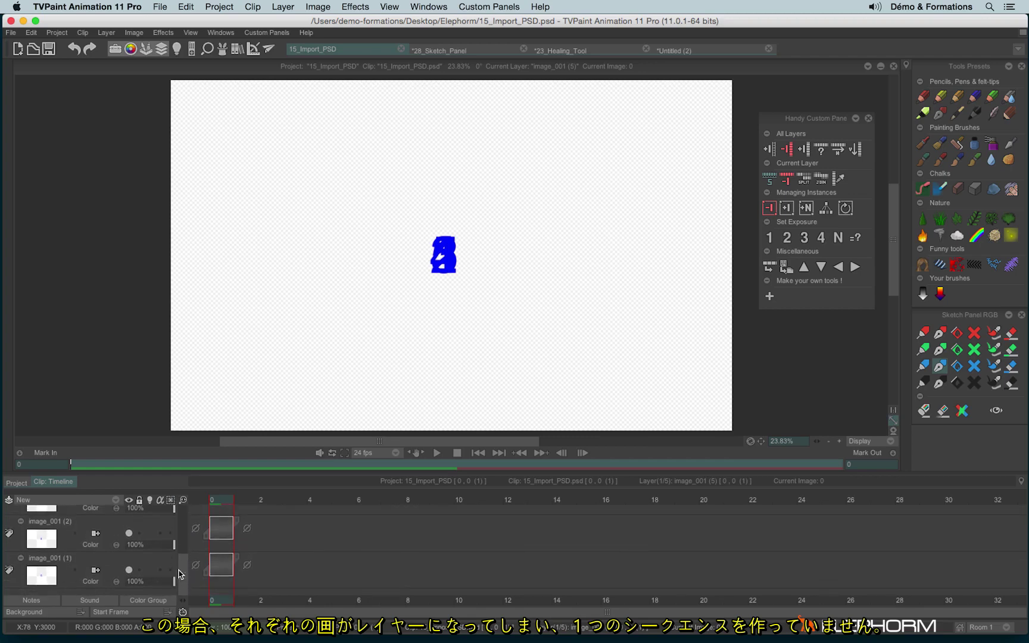
left_click_drag(180, 569, 181, 505)
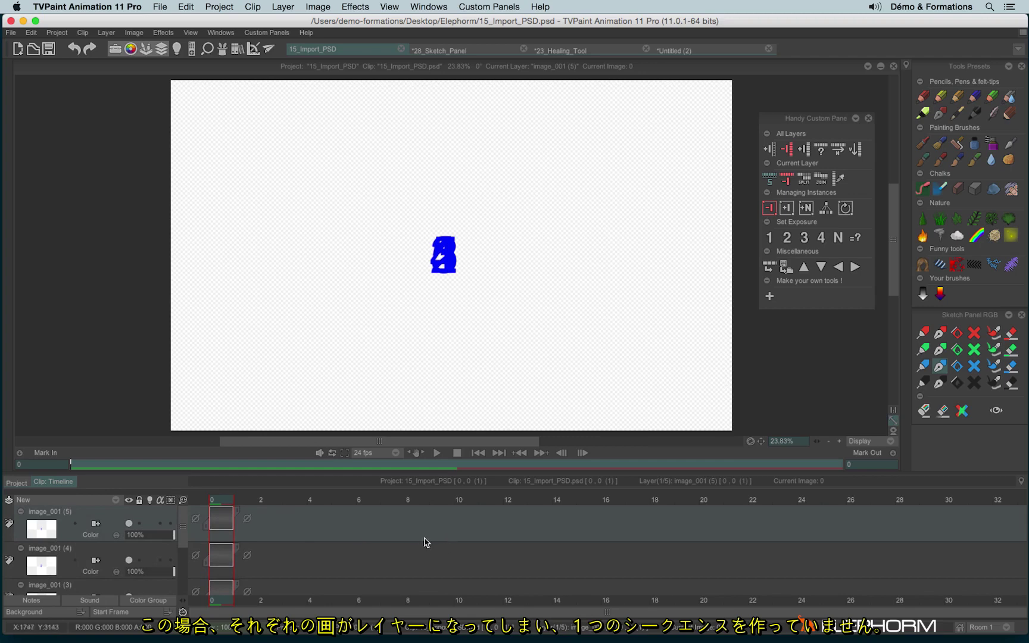
left_click(838, 150)
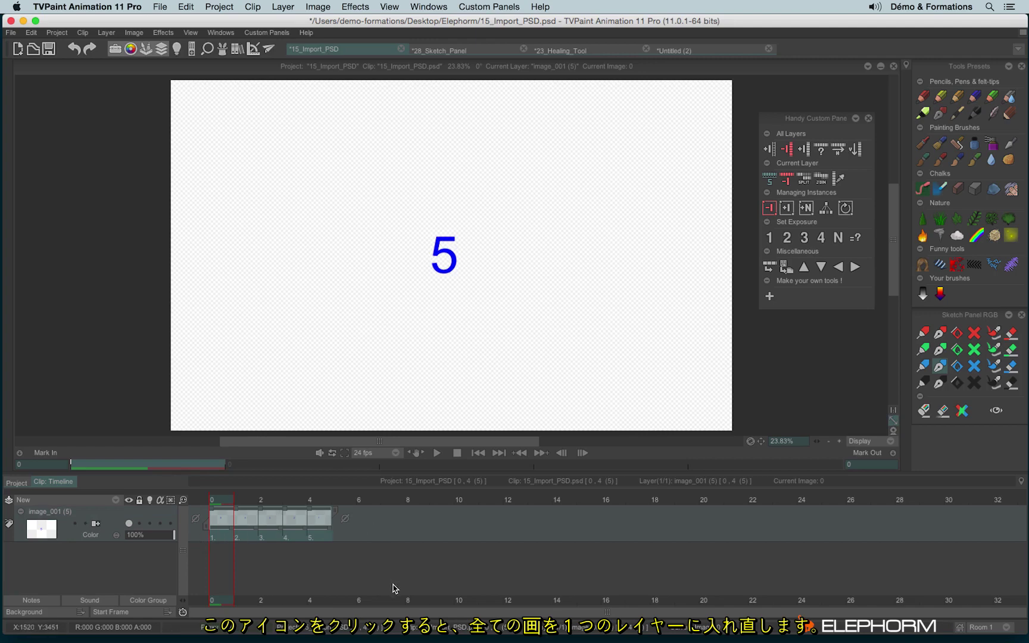
- Split the single-layer image sequence back into separate layers, one per image
left_click(855, 150)
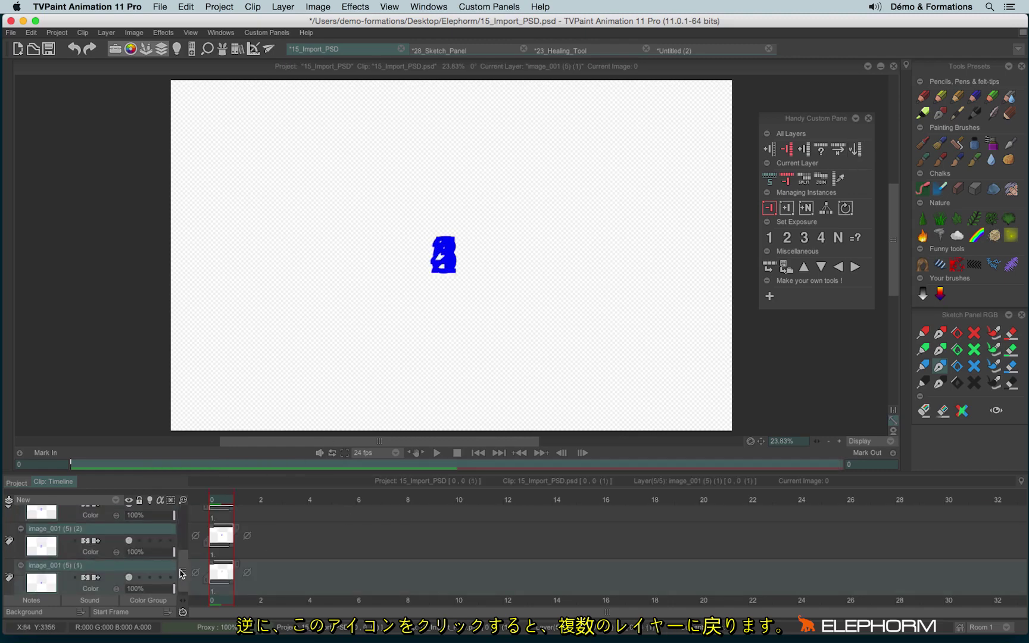
left_click_drag(182, 574, 193, 475)
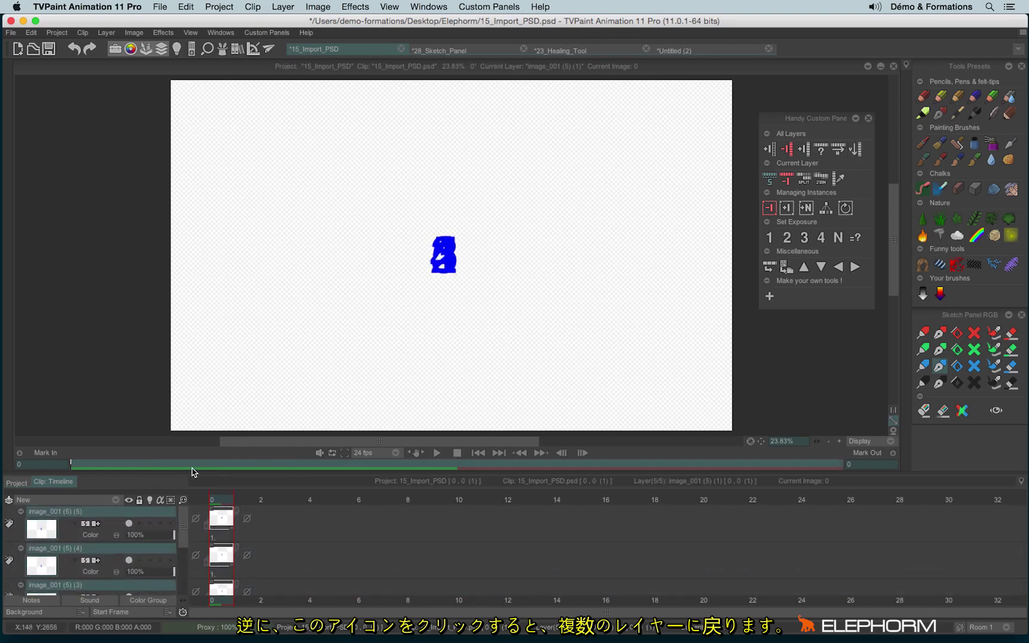